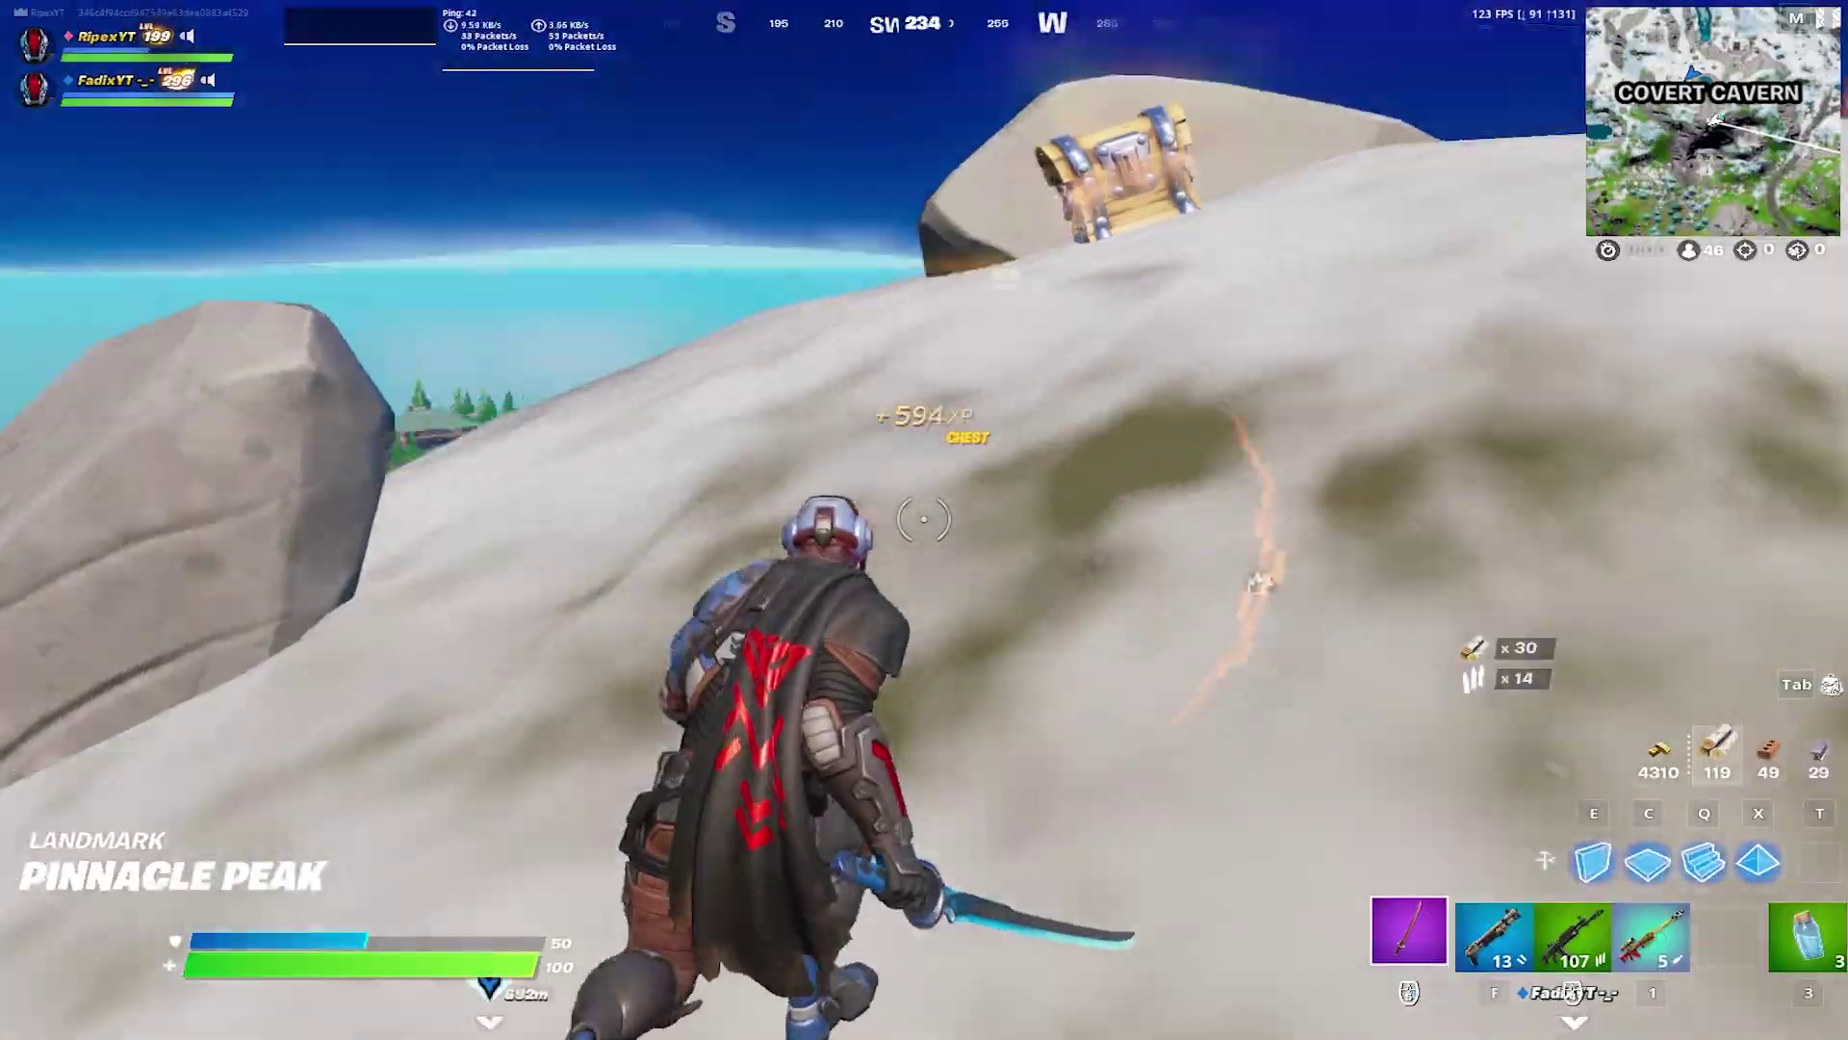
# Step: Loot the peak chest and snipe the enemy in the glass-roofed build with the Boom Sniper
pyautogui.press('e')
pyautogui.press('w')
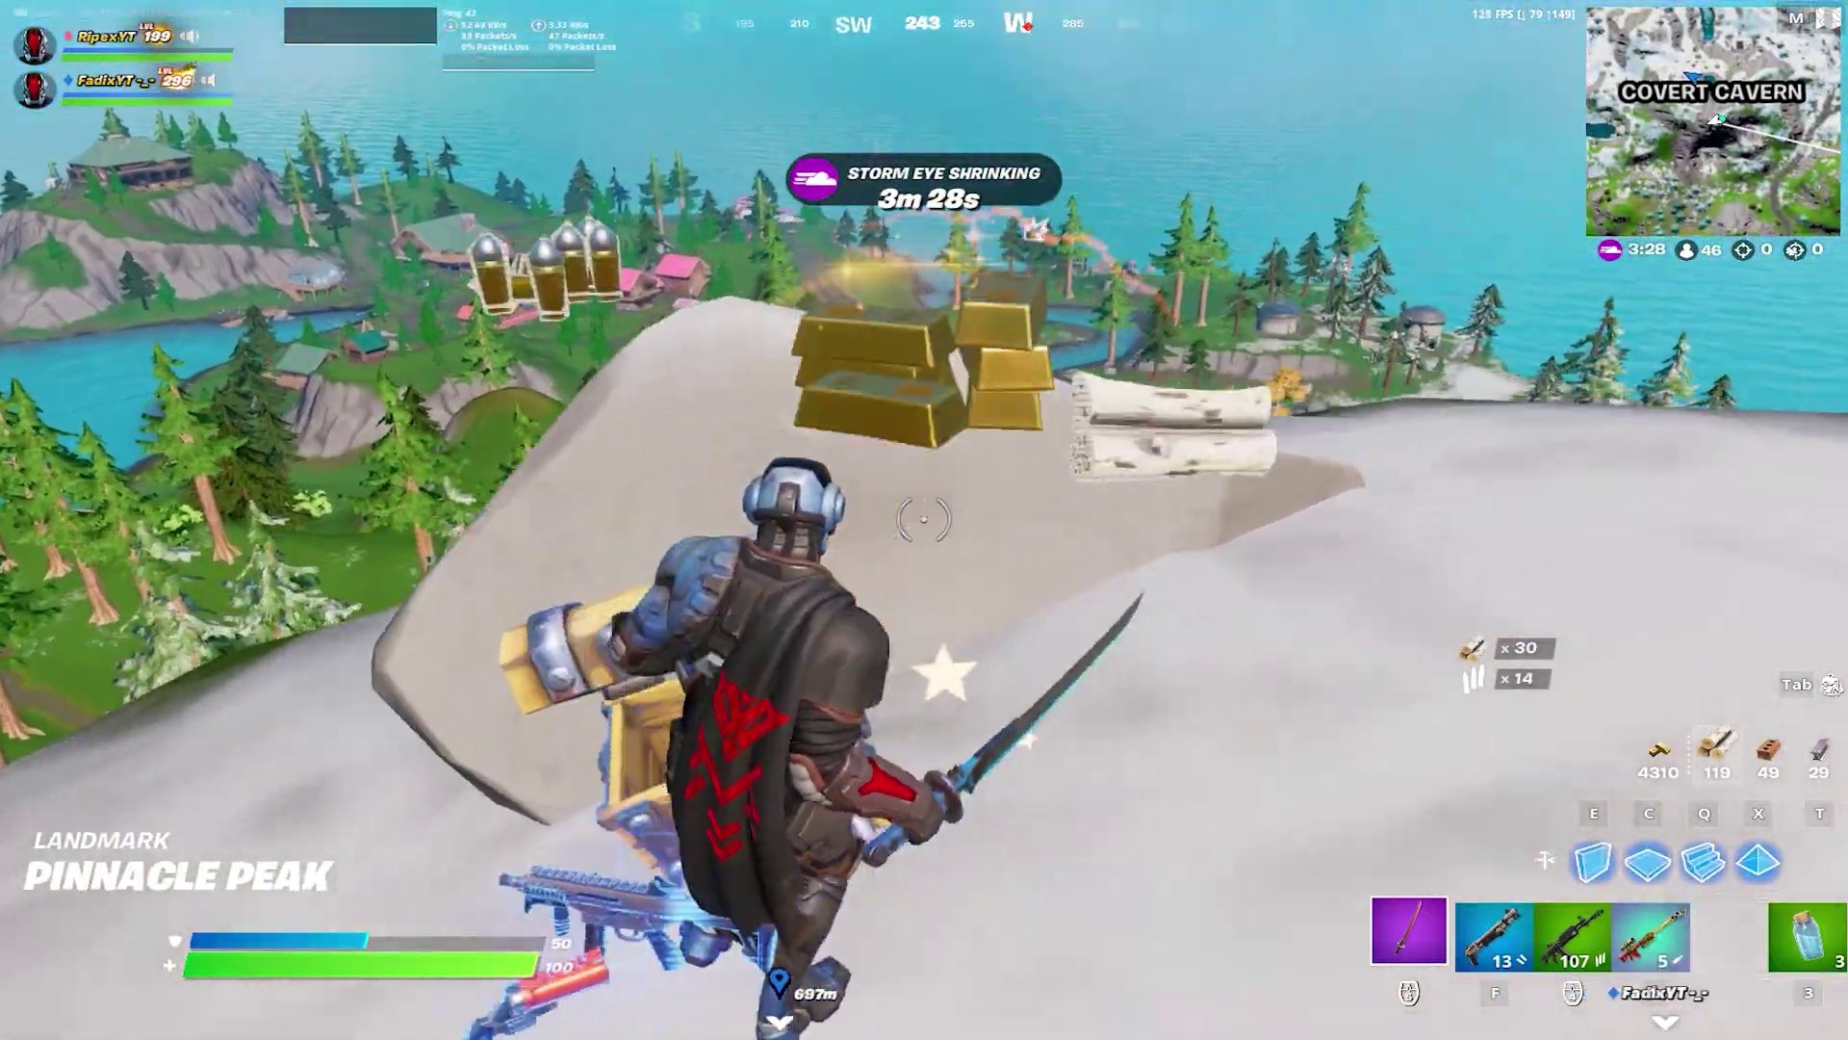
pyautogui.press('1')
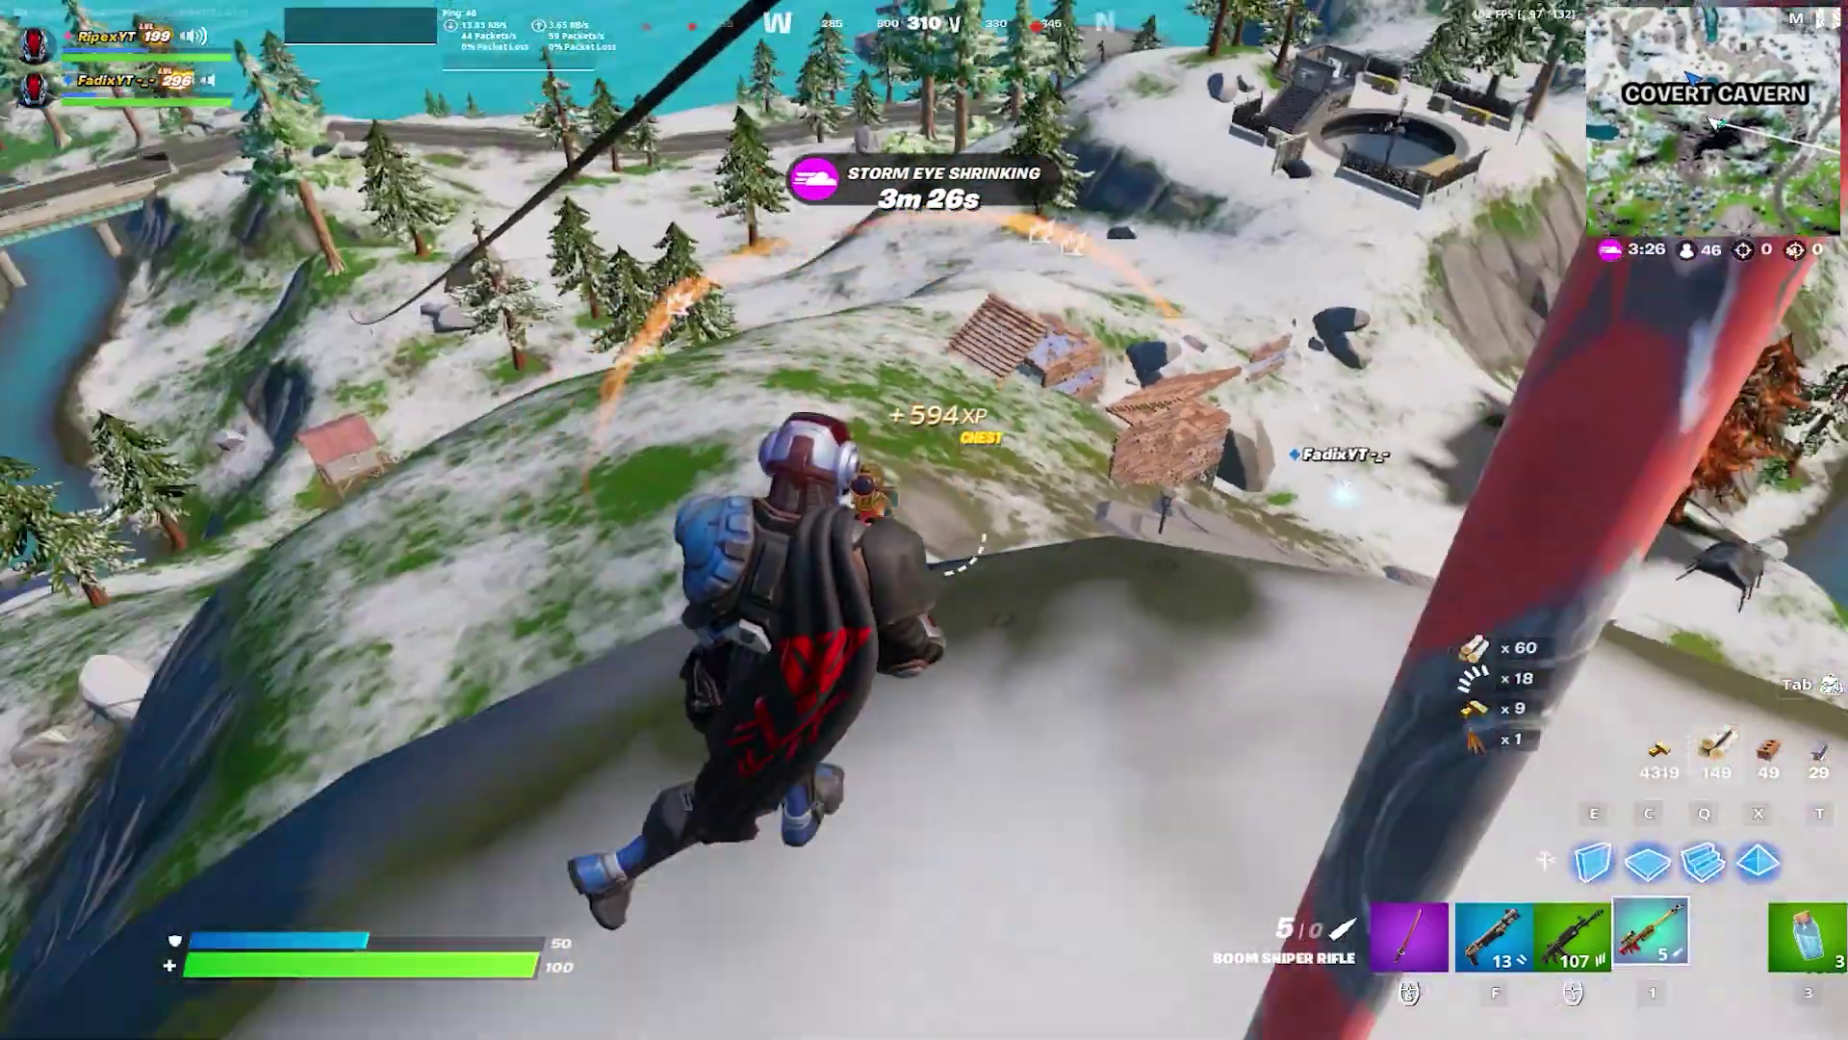
pyautogui.rightClick(924, 520)
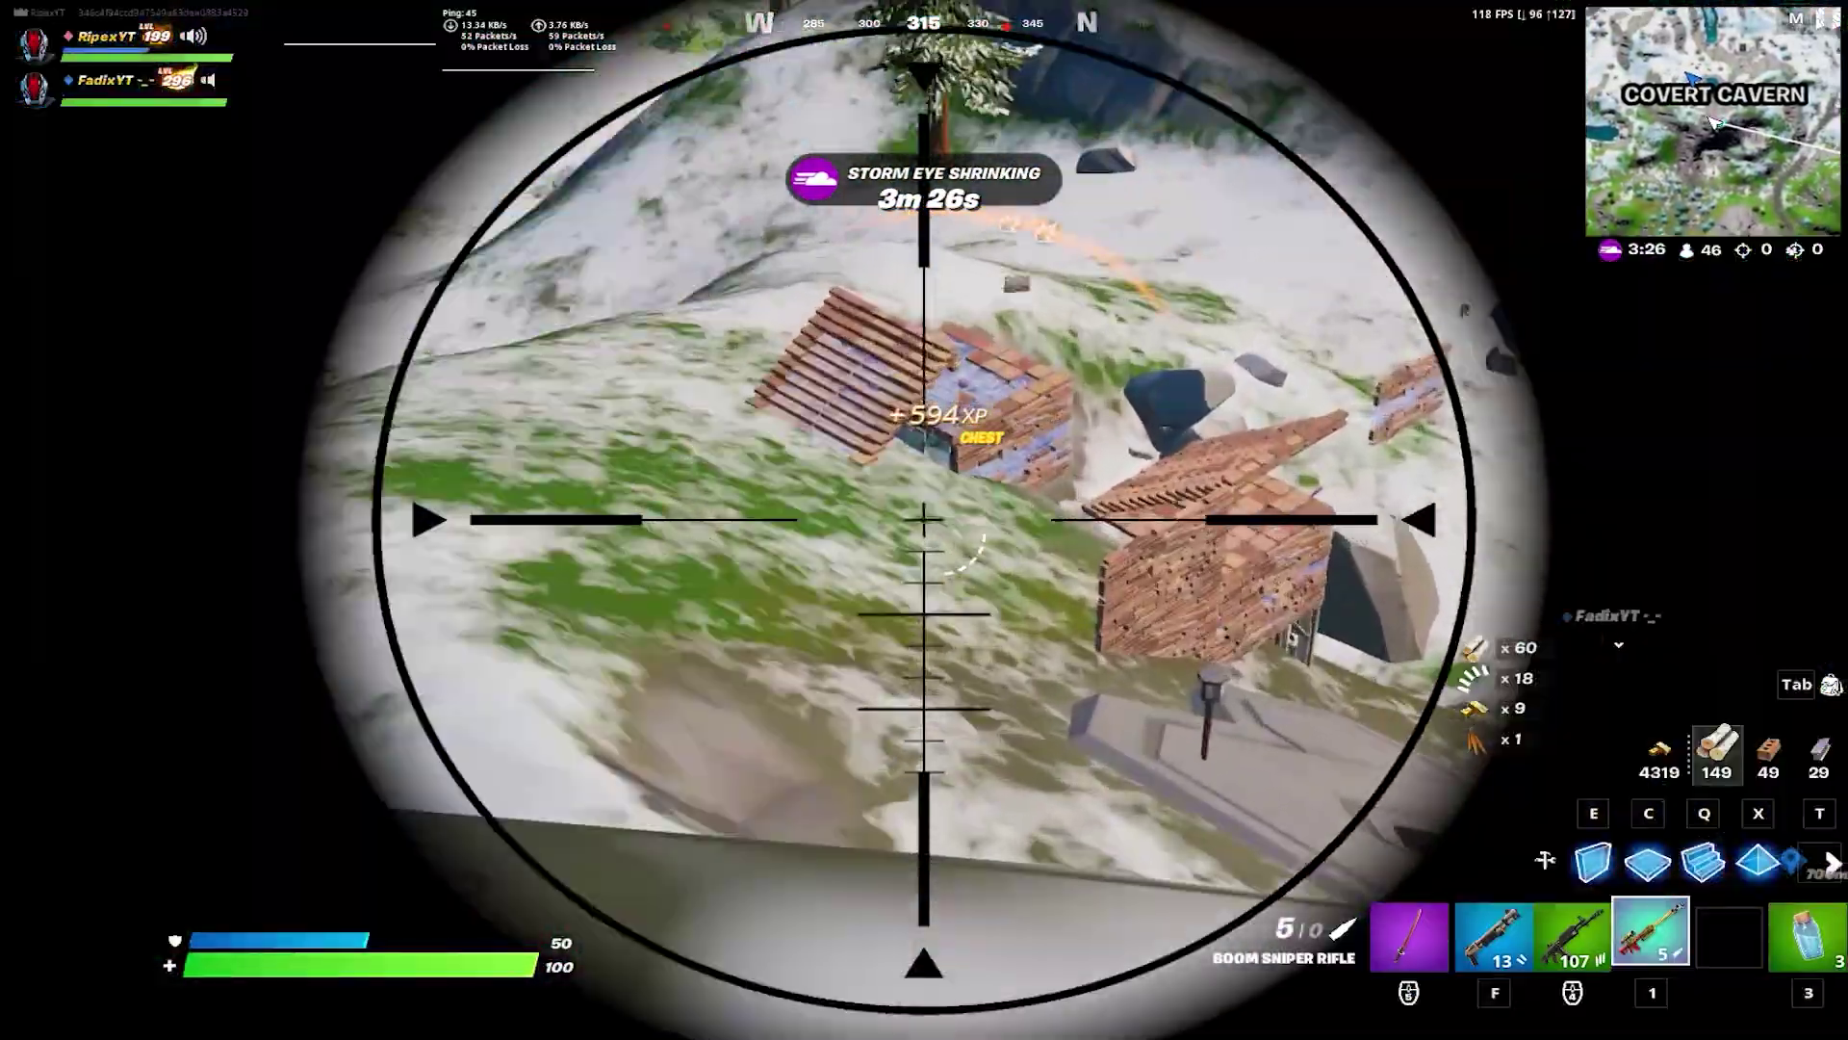
pyautogui.rightClick(924, 520)
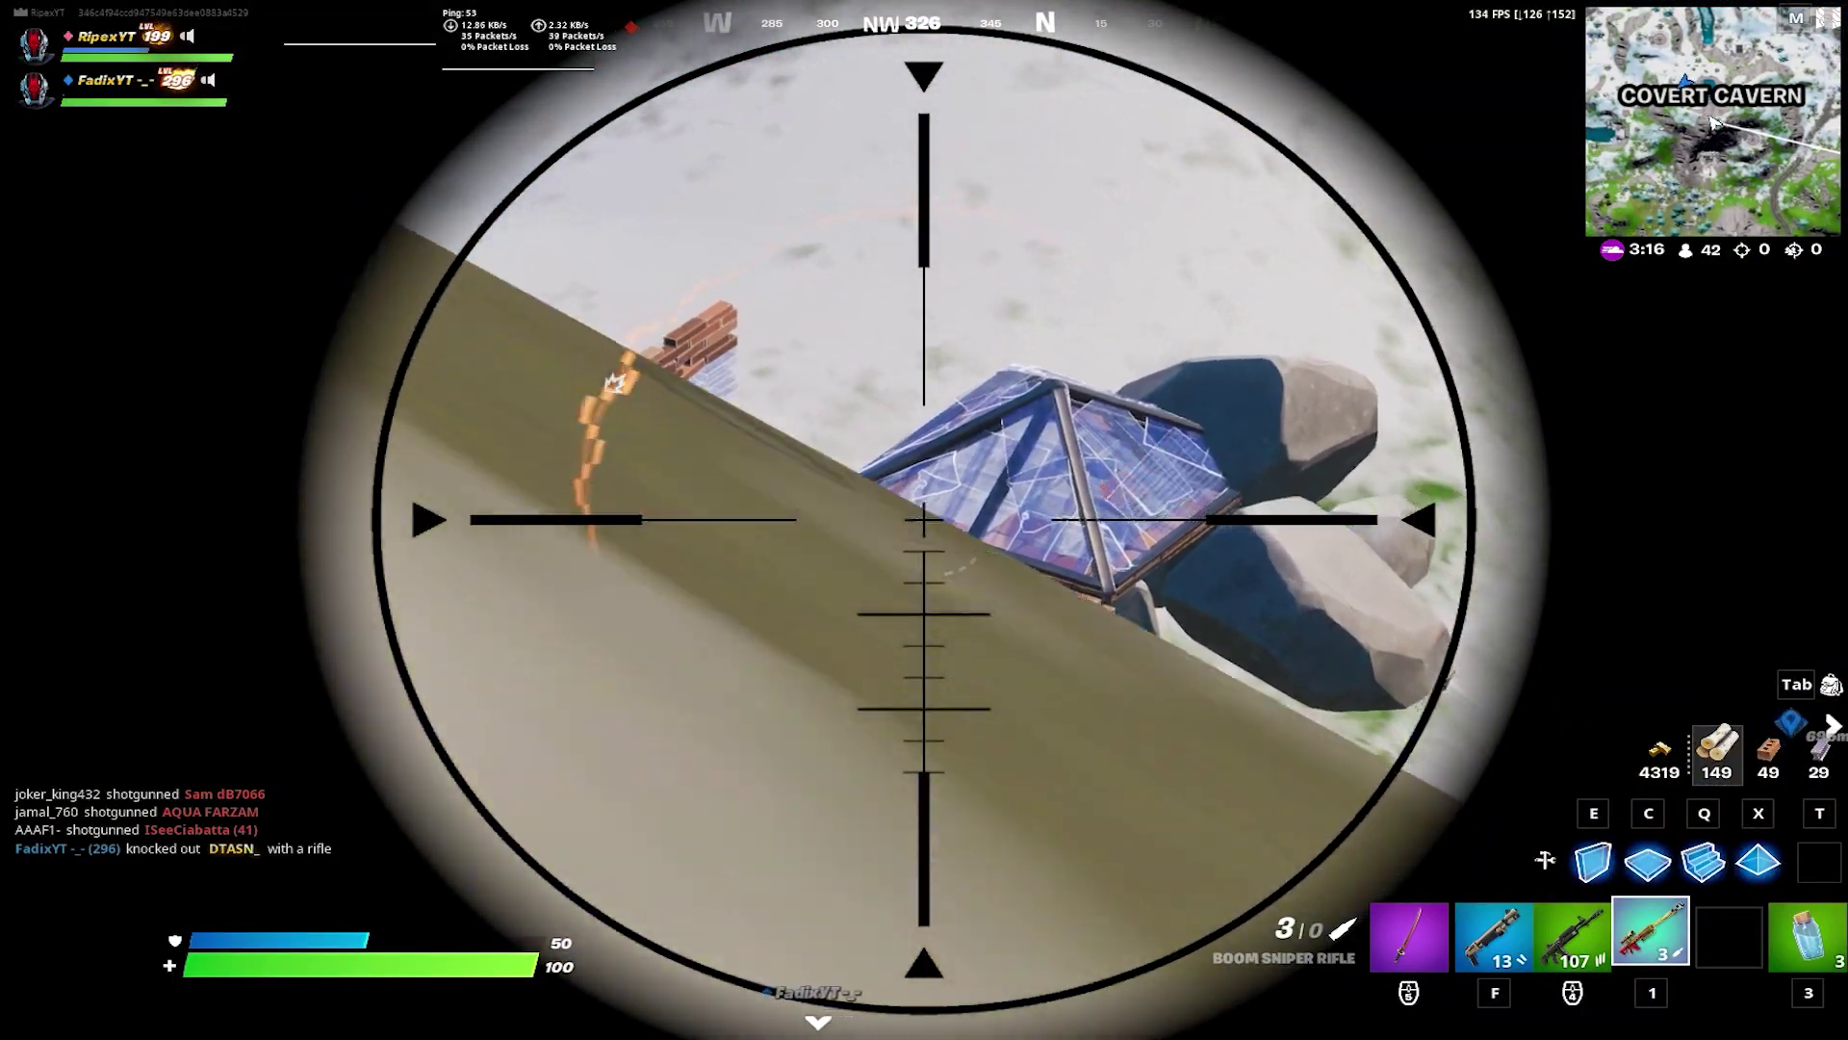
pyautogui.click(924, 520)
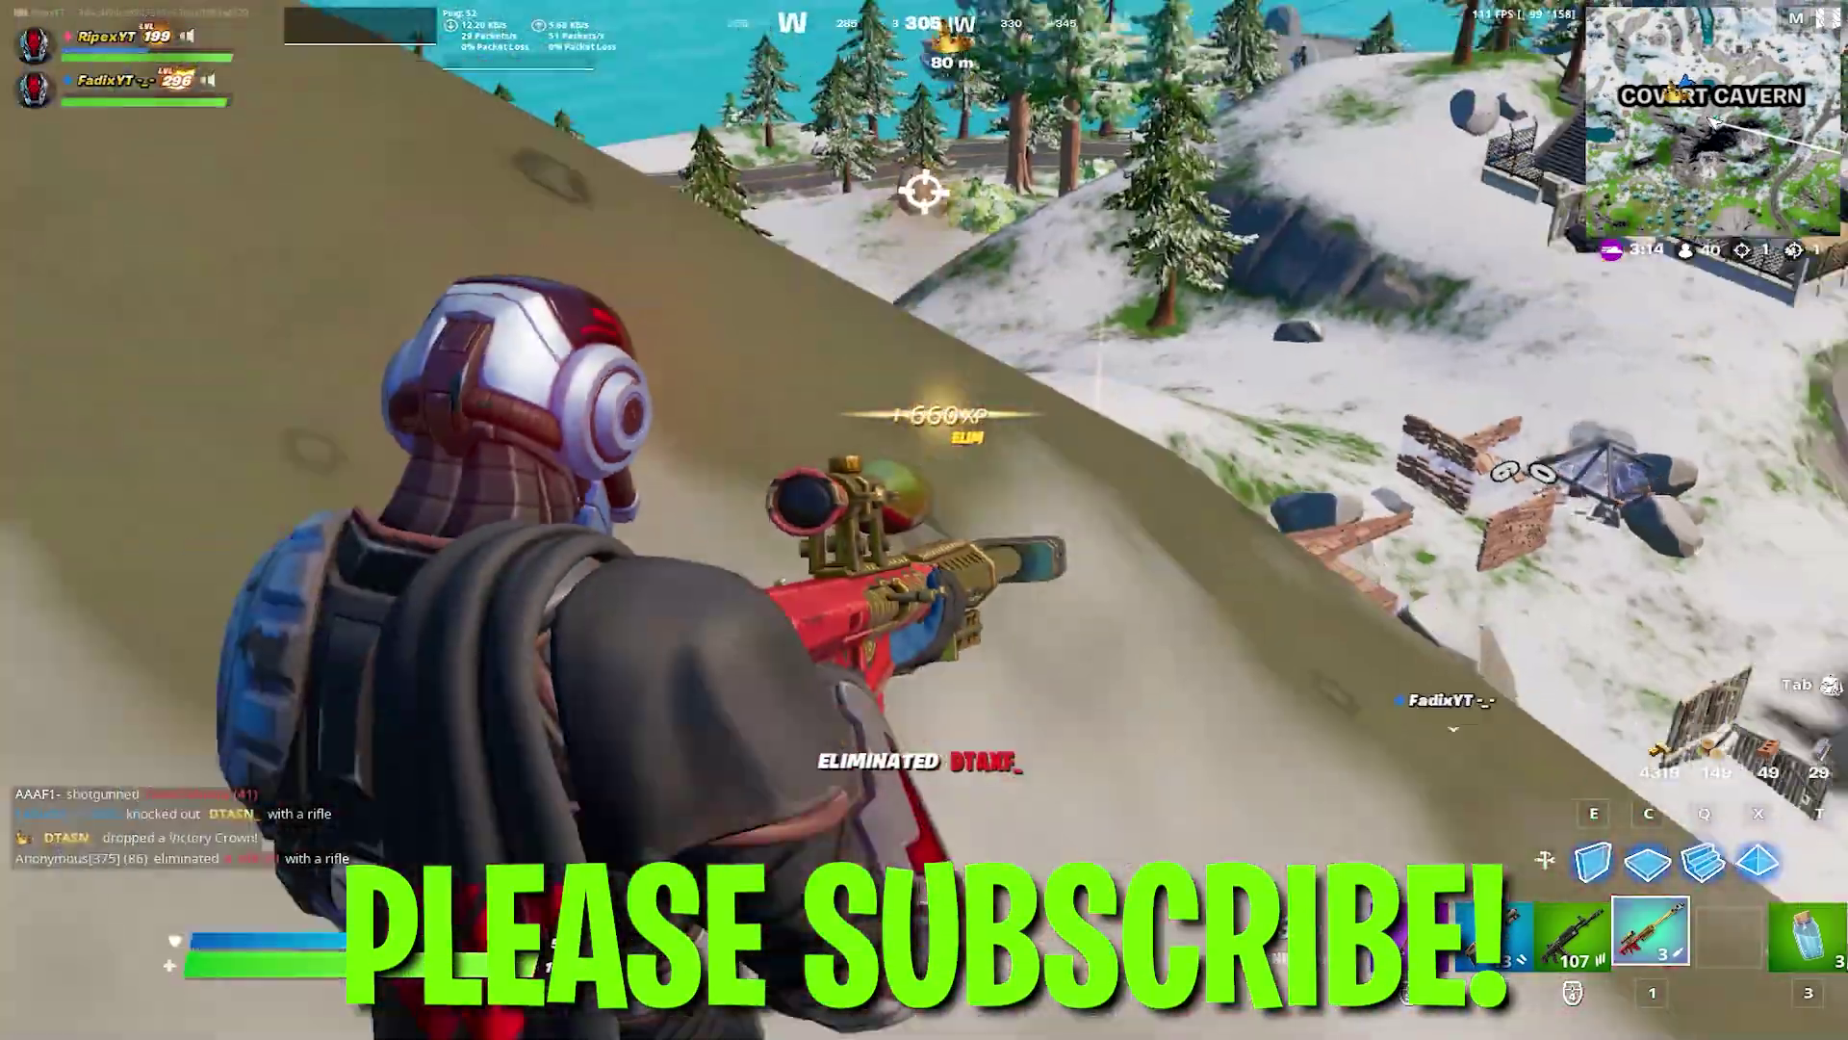
# Step: Zipline down the slope, web-swing onward, and fire the launcher at the tree trunk
pyautogui.press('e')
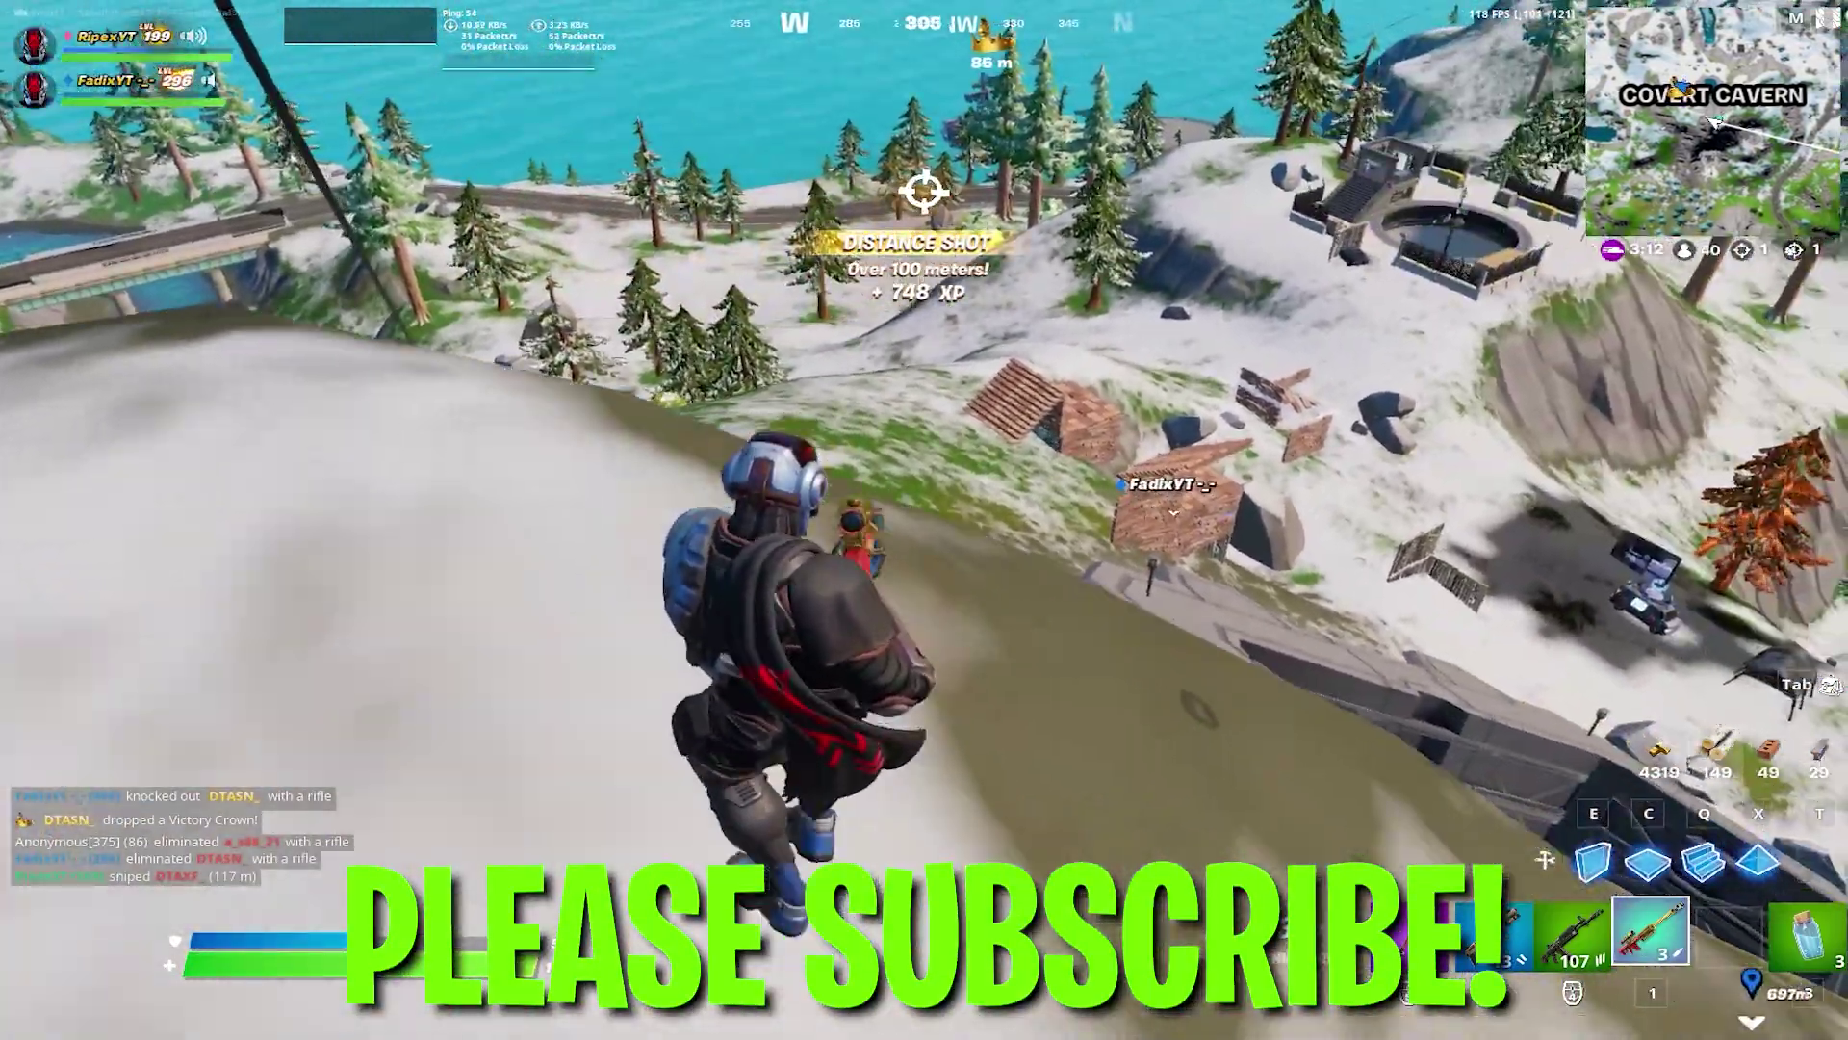
pyautogui.press('f')
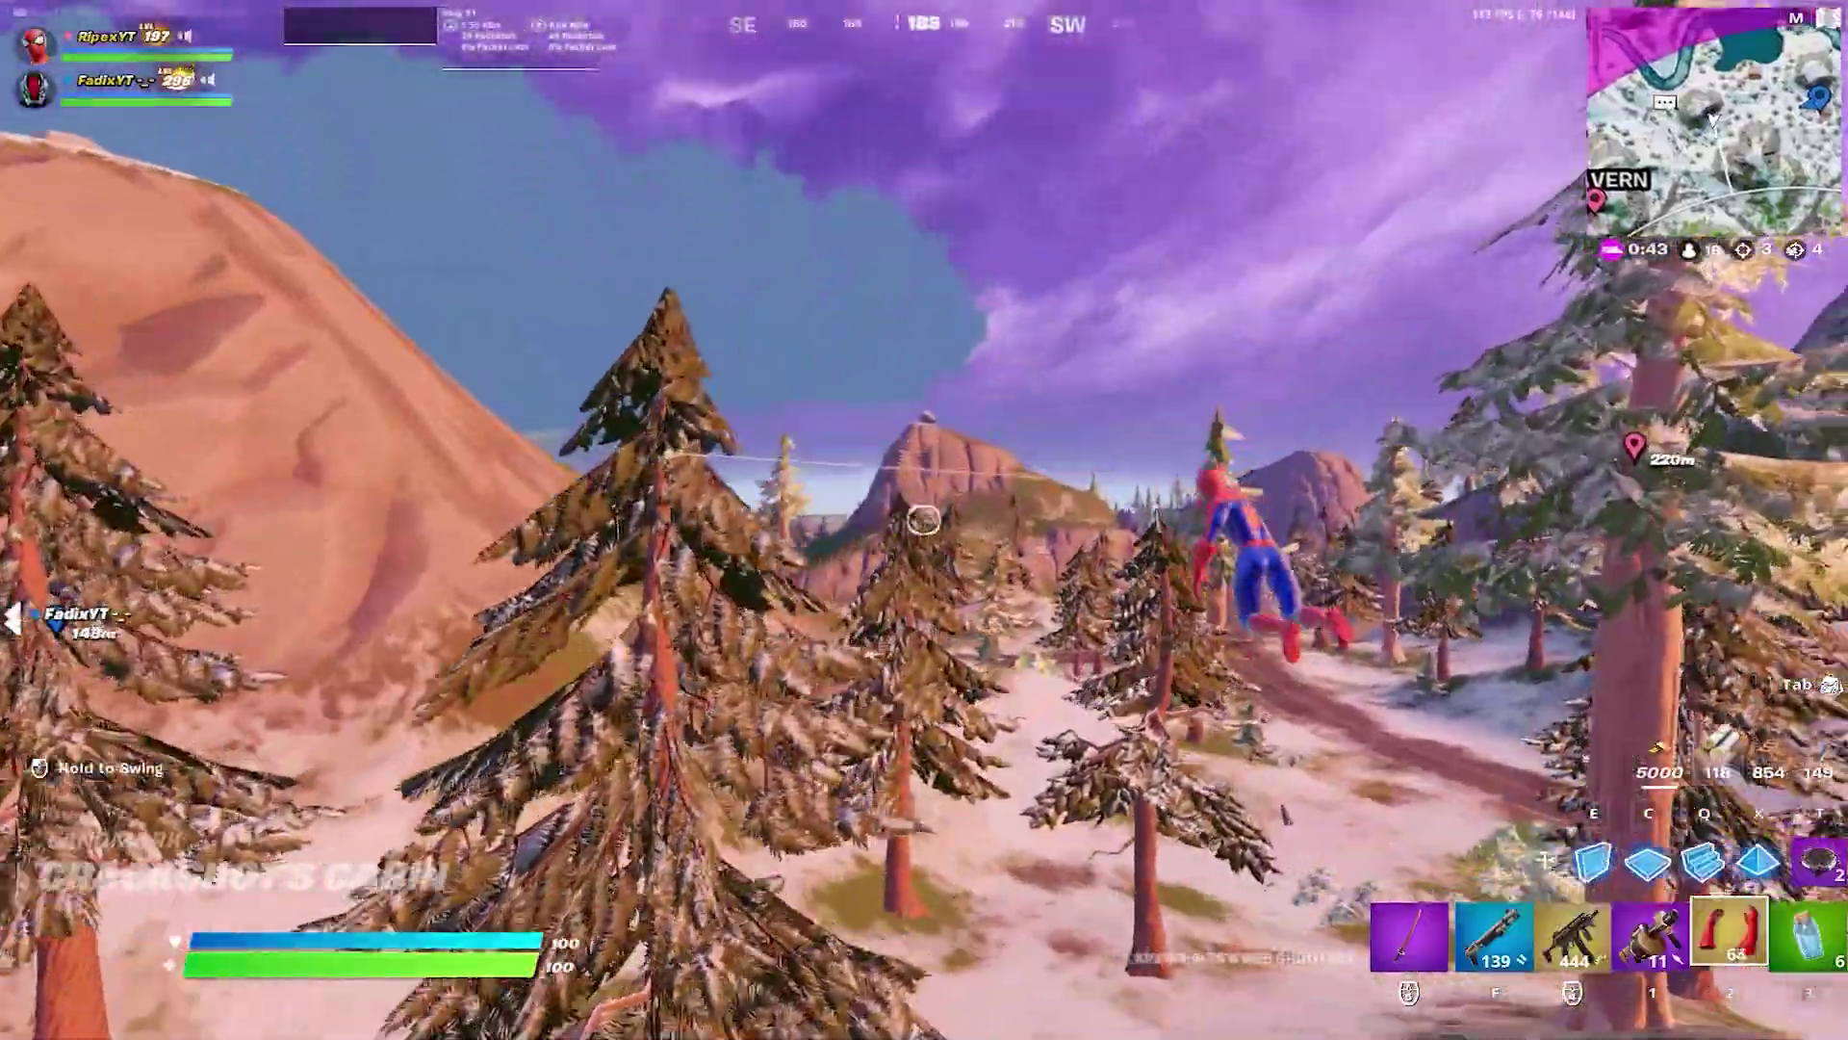
pyautogui.click(925, 520)
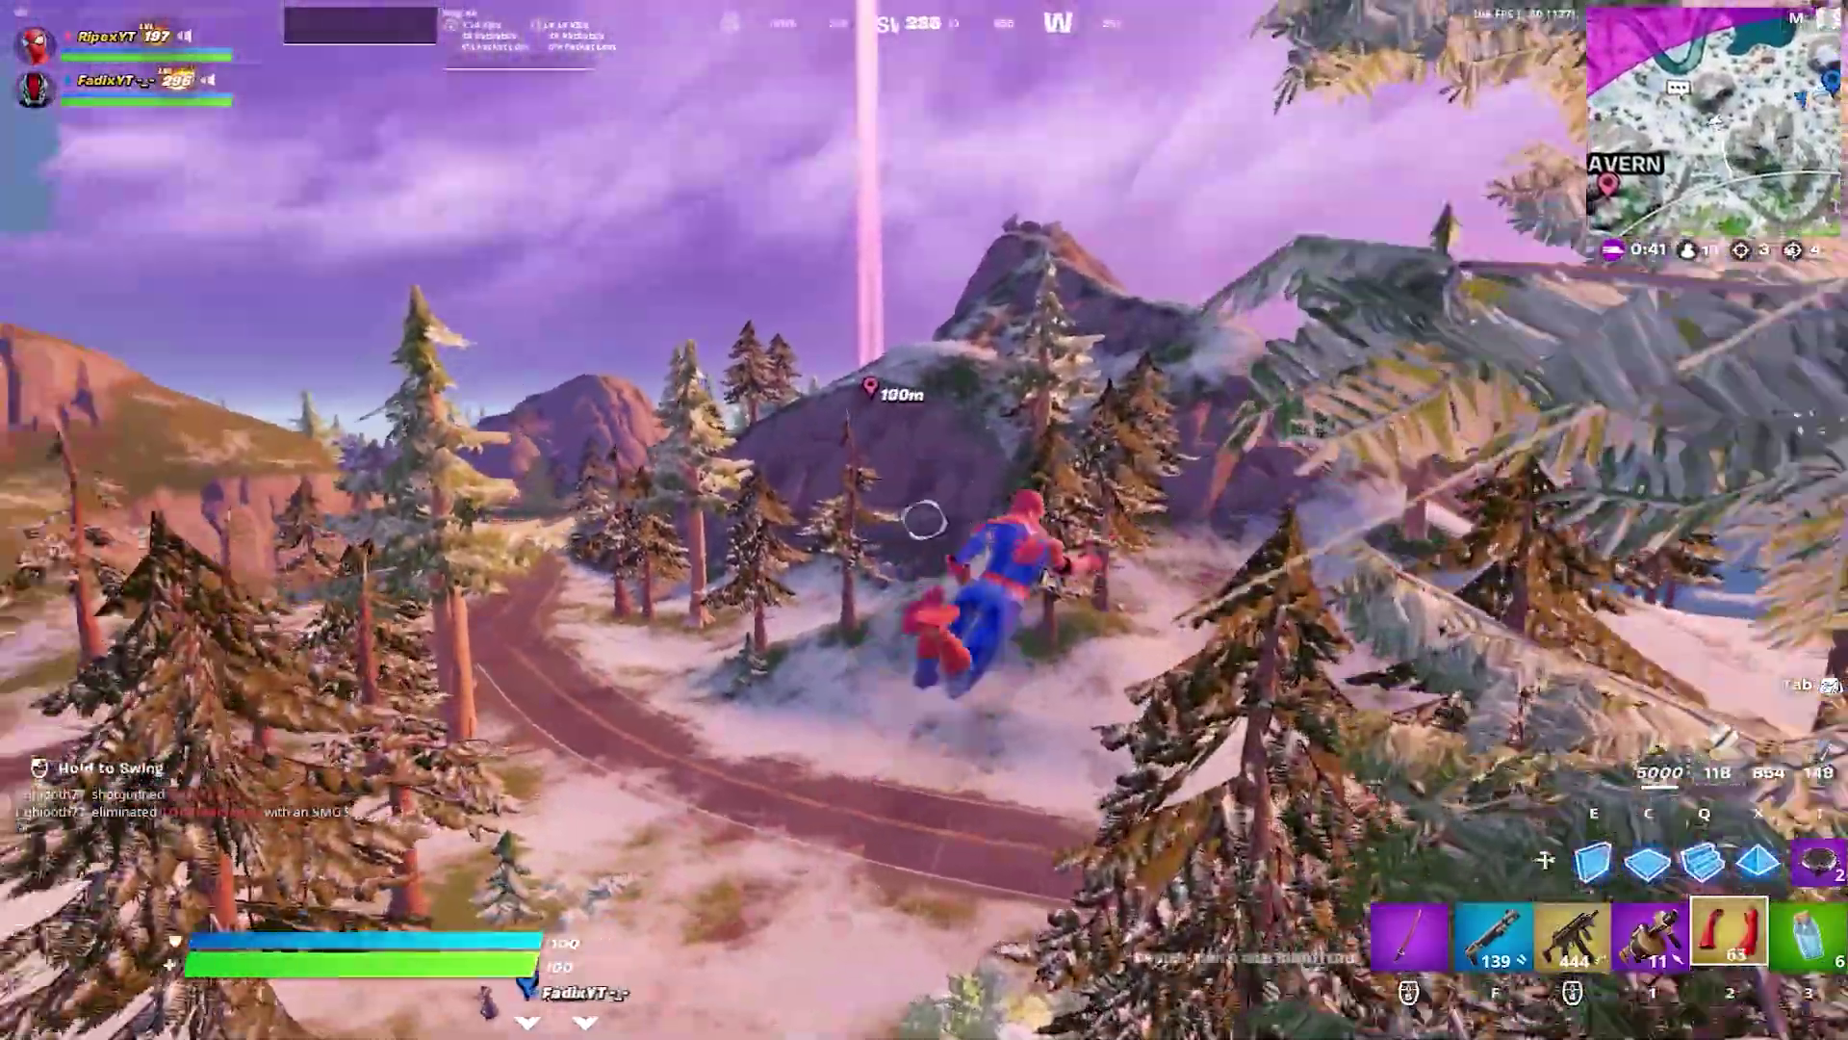
pyautogui.click(924, 520)
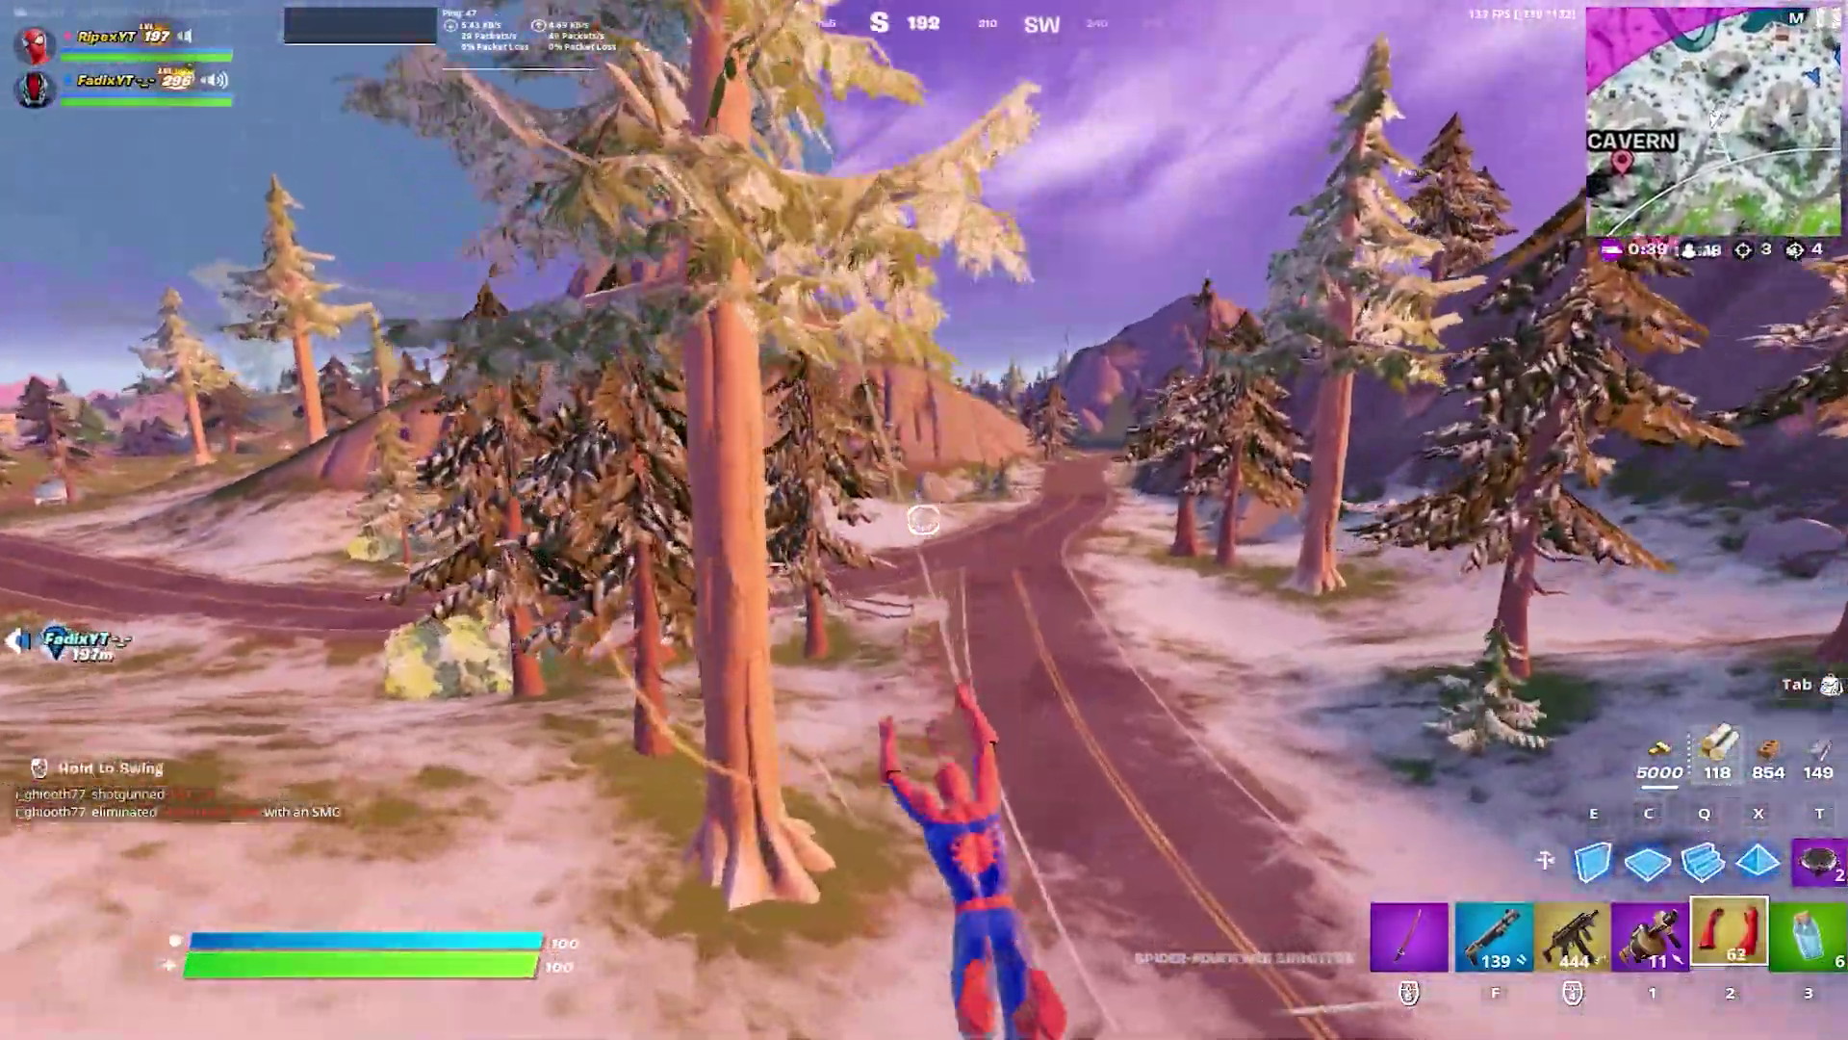
pyautogui.press('1')
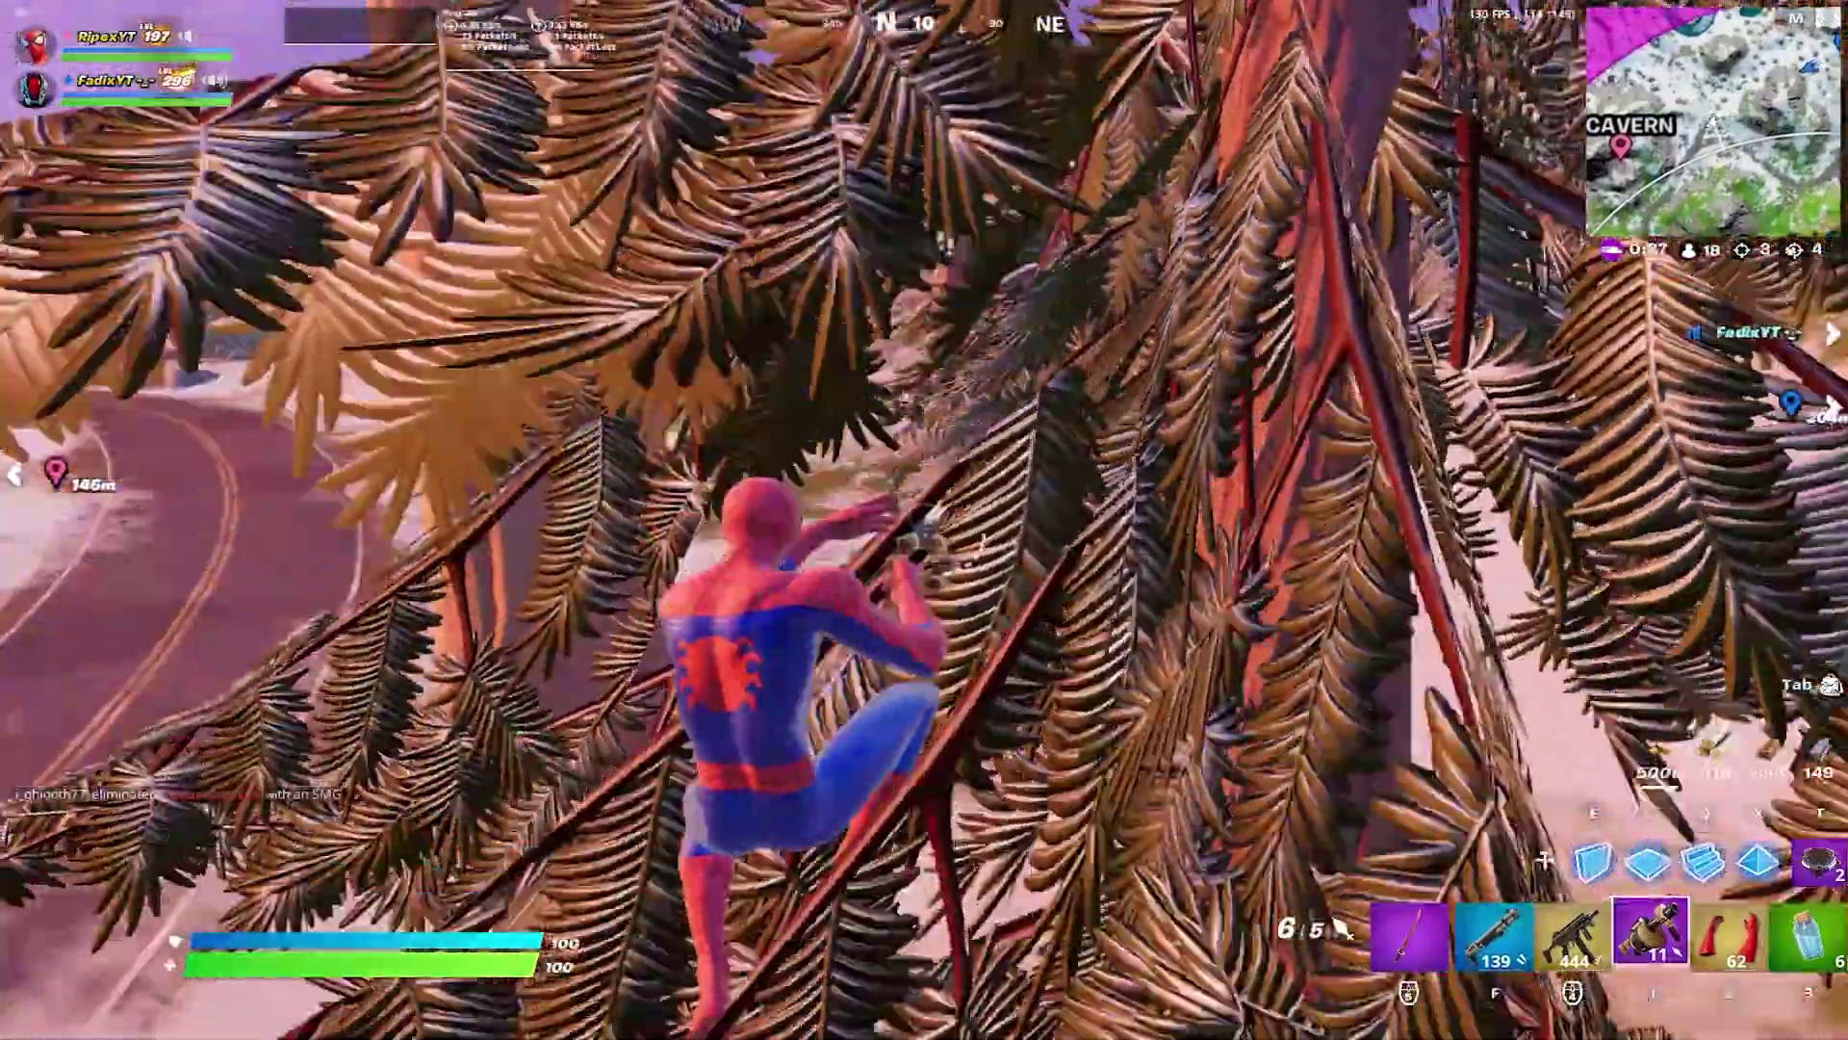
pyautogui.click(924, 519)
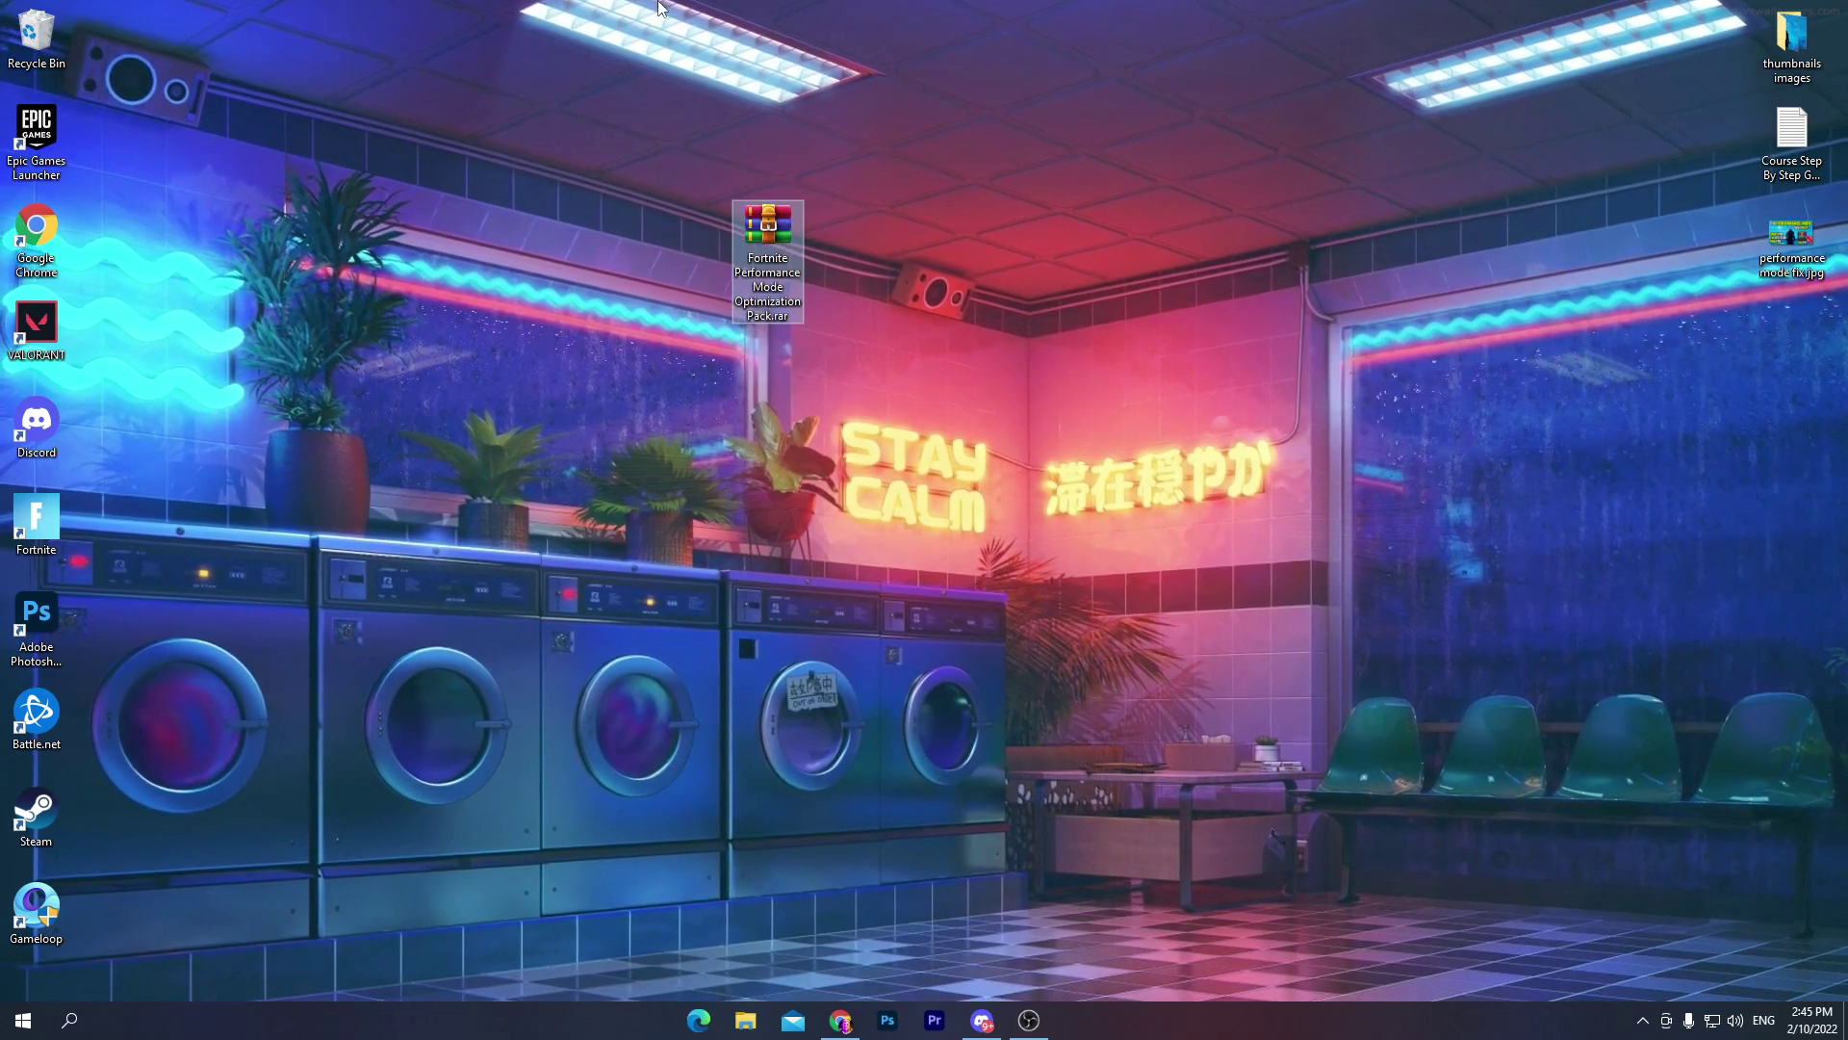
# Step: Bring the Download Packs blog forward in Chrome and filter it to the Chapter 3 Packs label
pyautogui.click(841, 1013)
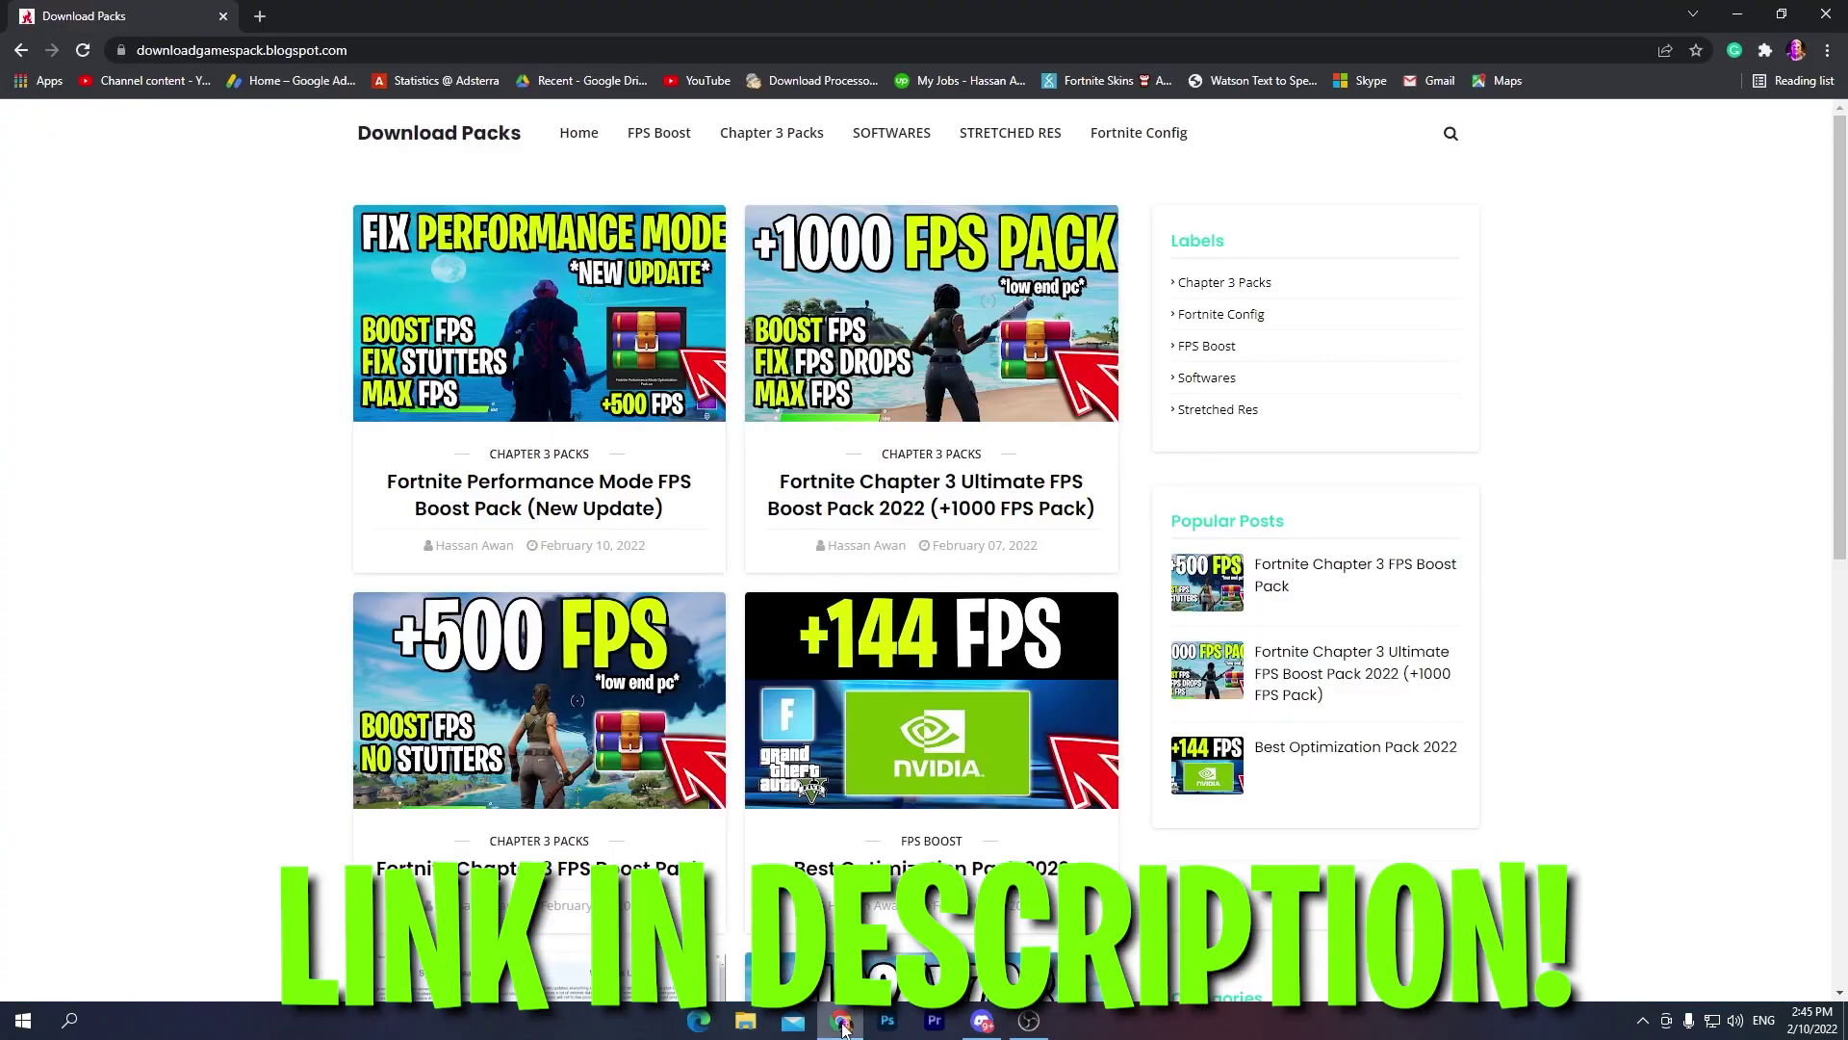
pyautogui.scroll(-5, 1059, 481)
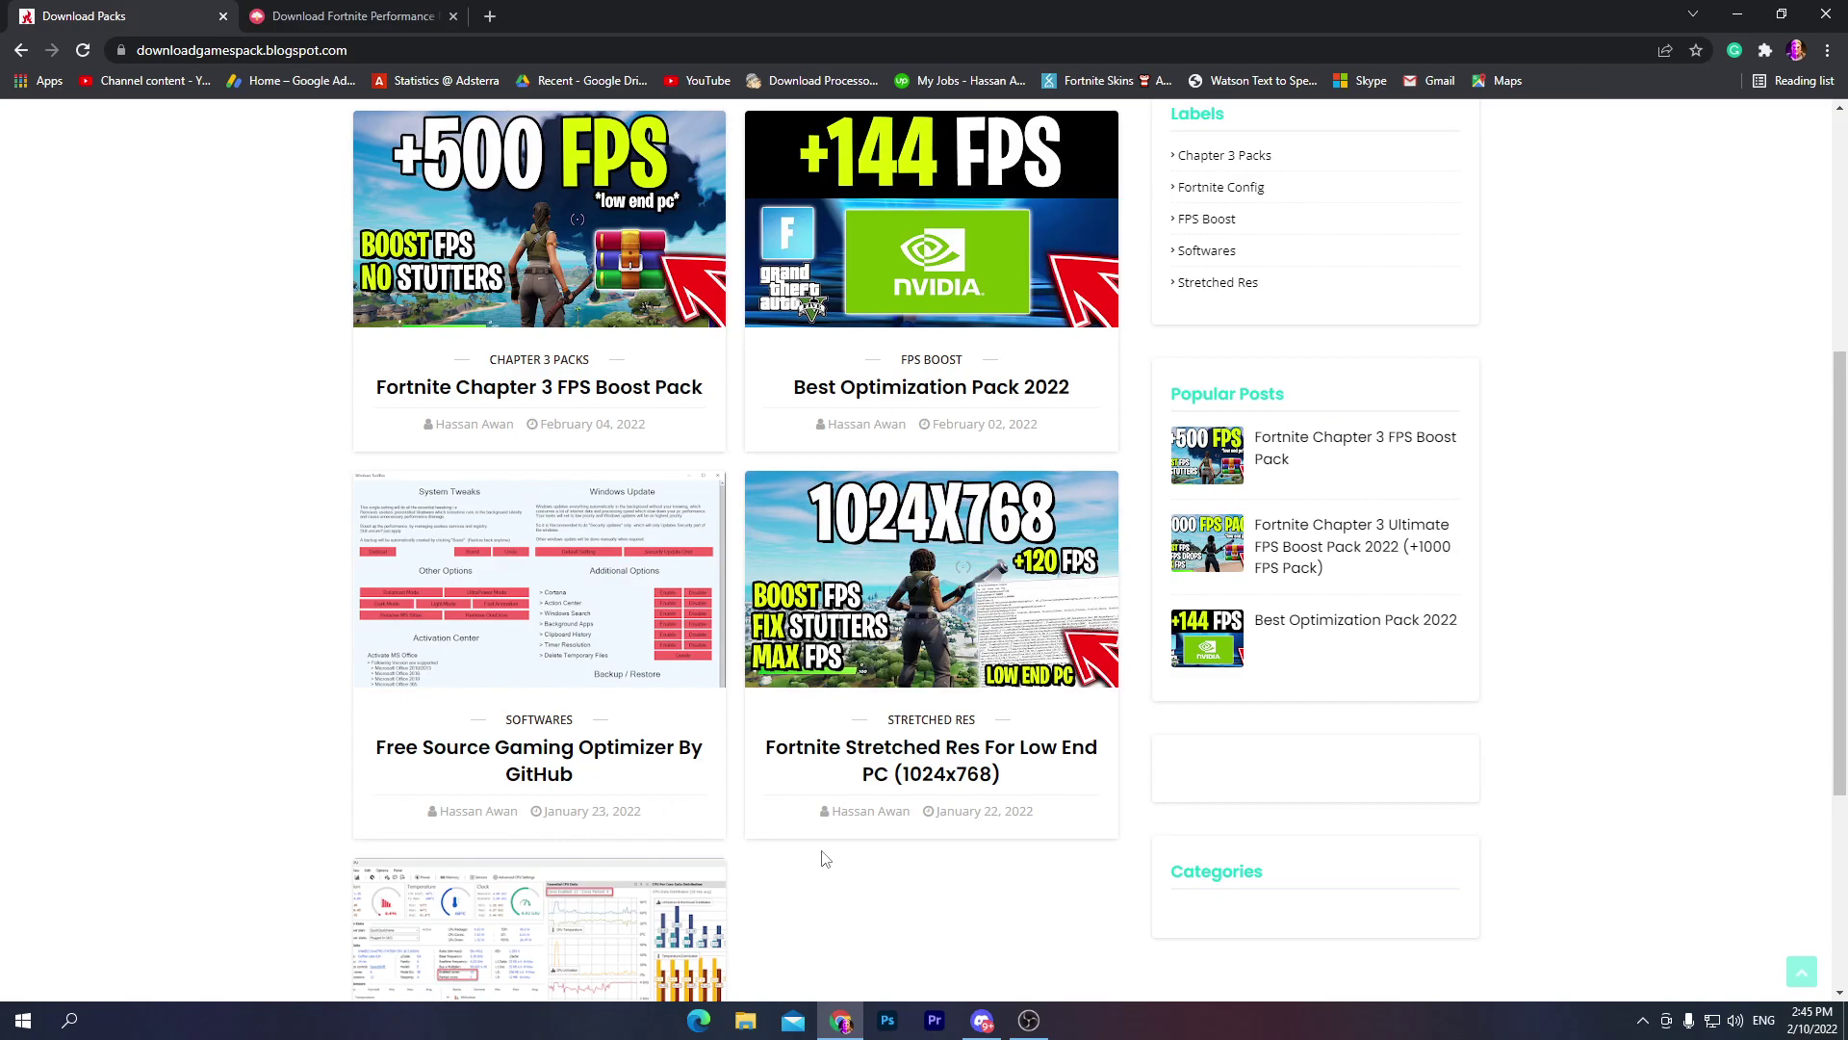
pyautogui.scroll(5, 1136, 621)
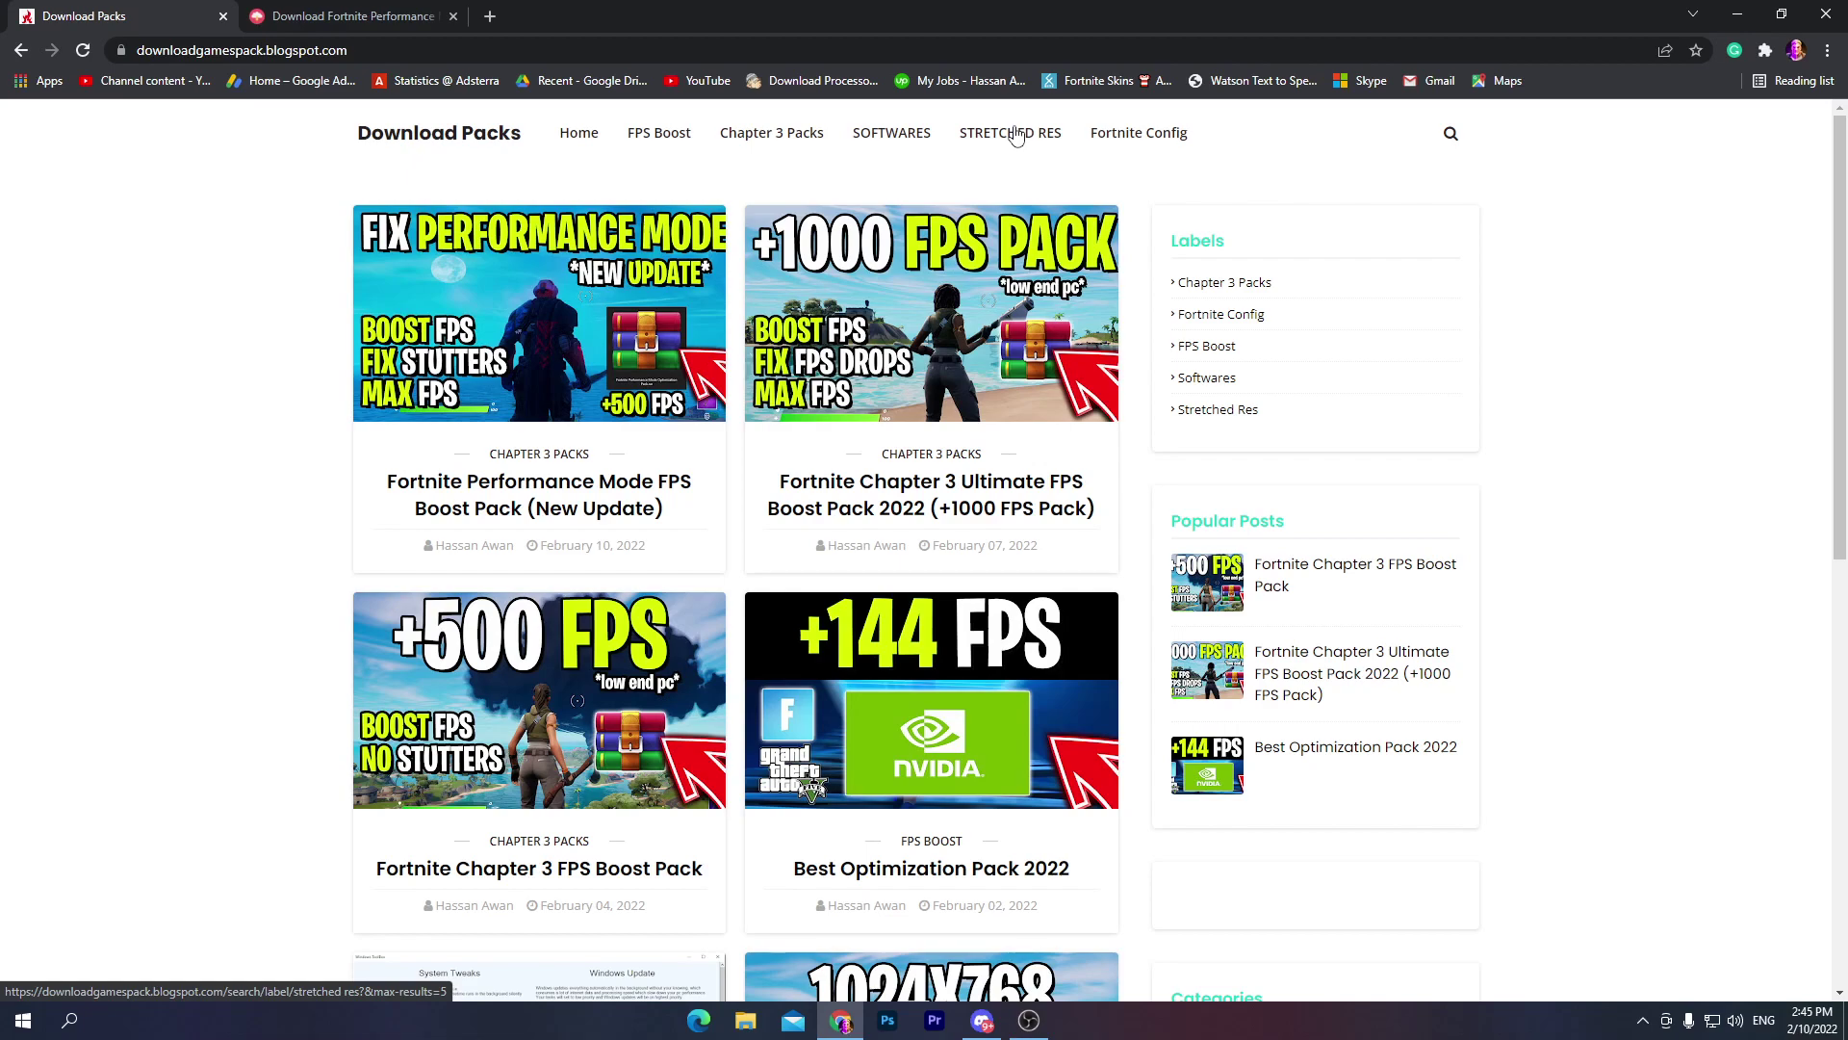
pyautogui.middleClick(797, 146)
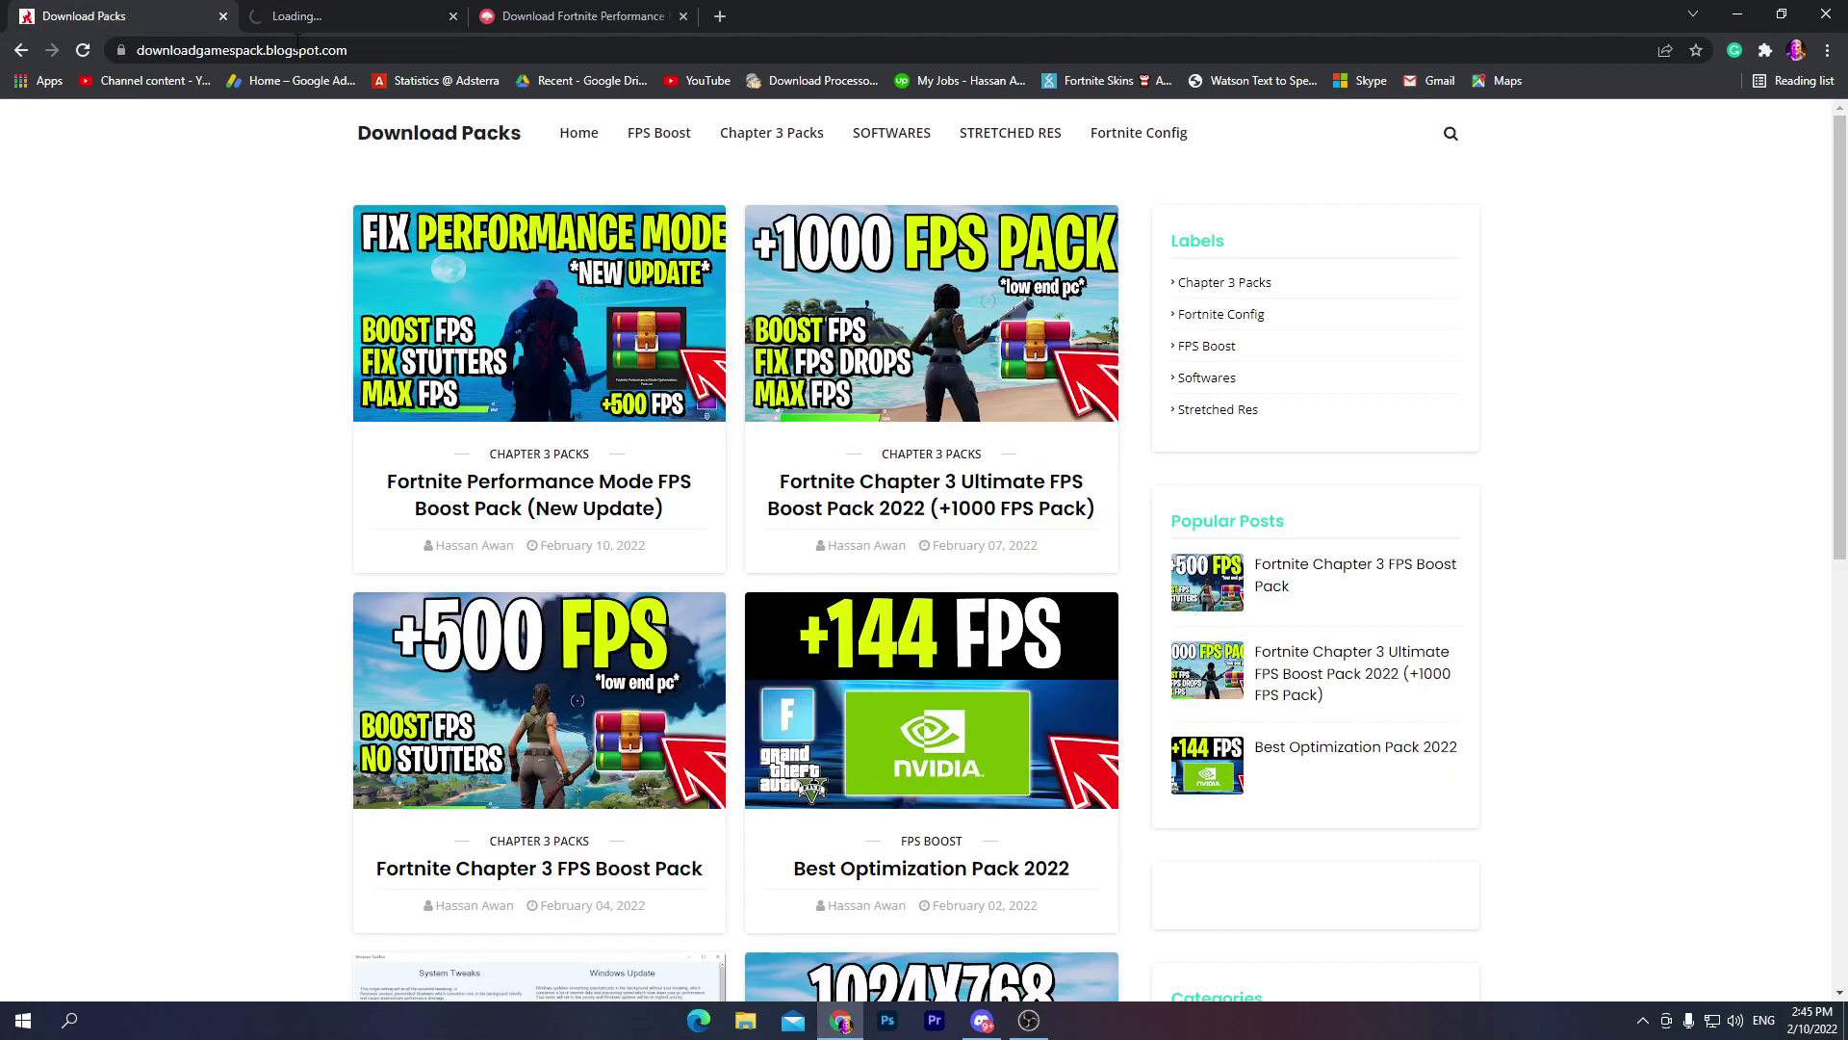
pyautogui.click(802, 145)
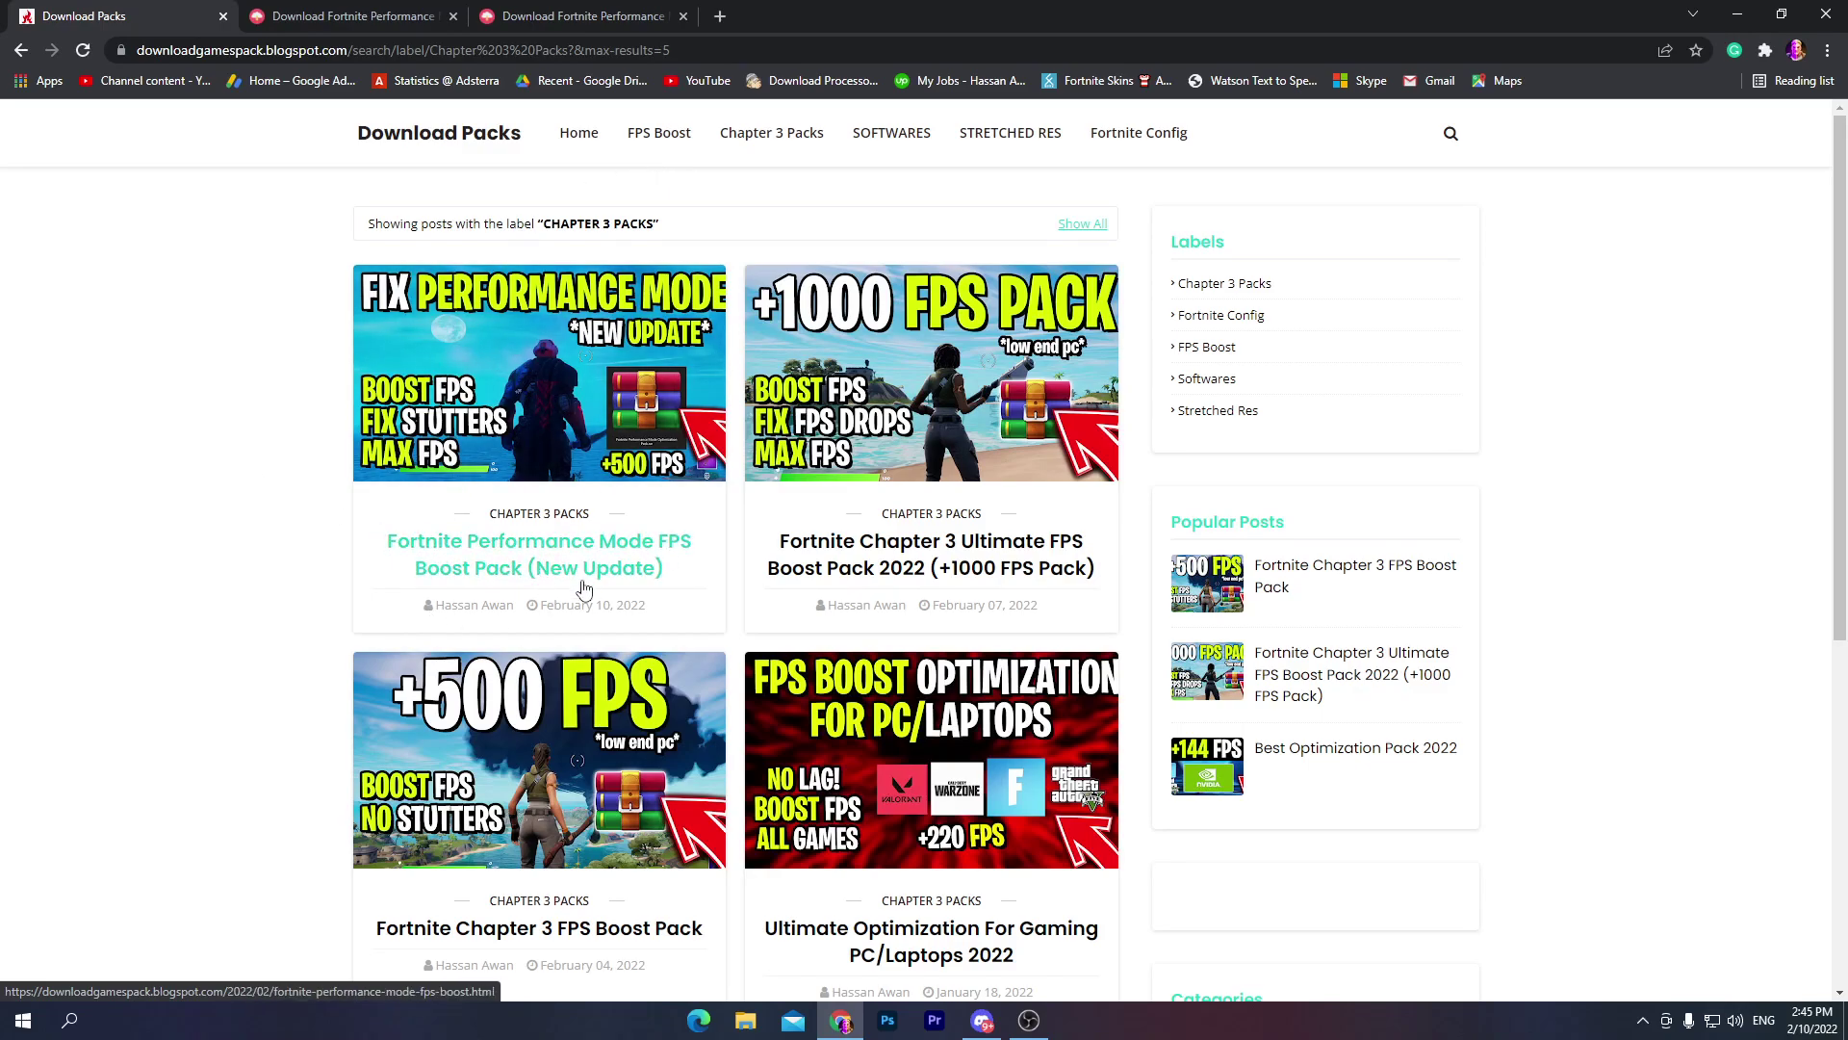
# Step: Open the Fortnite Performance Mode FPS Boost Pack post, returning from the pop-up tab
pyautogui.click(537, 367)
pyautogui.click(159, 9)
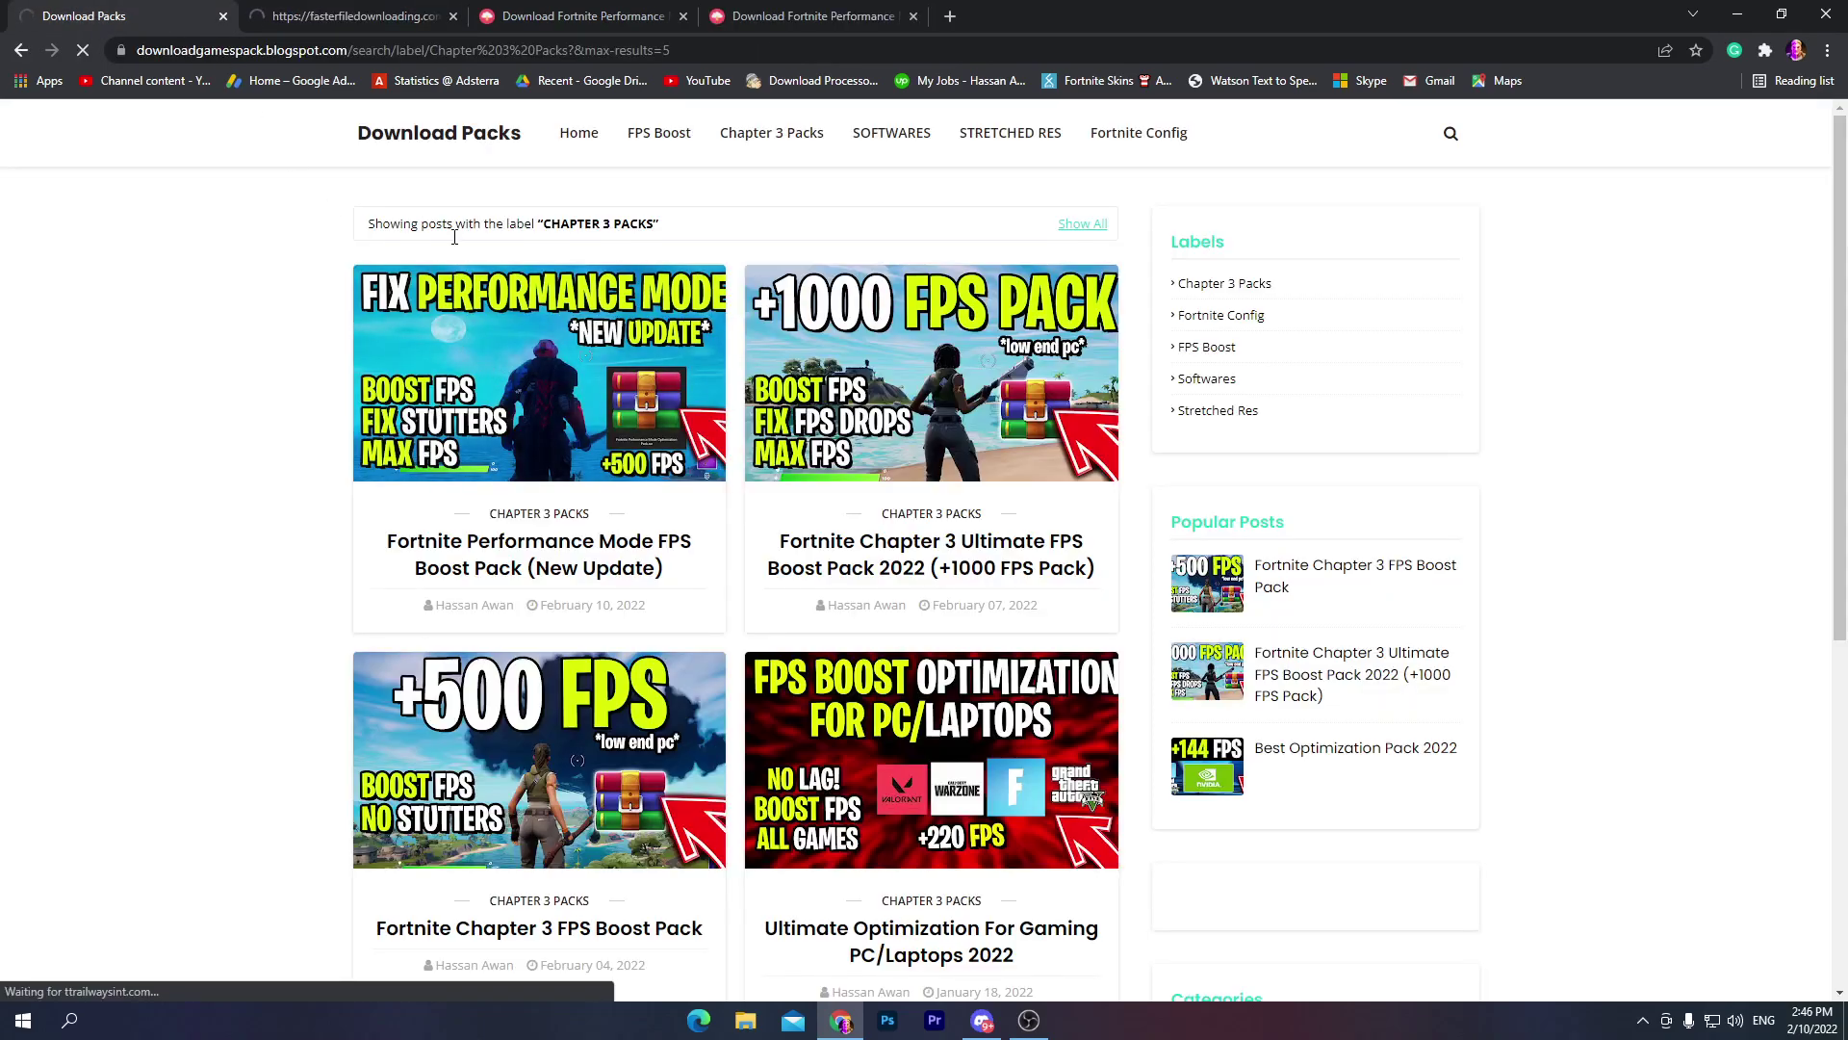
pyautogui.click(528, 305)
pyautogui.scroll(-2, 529, 305)
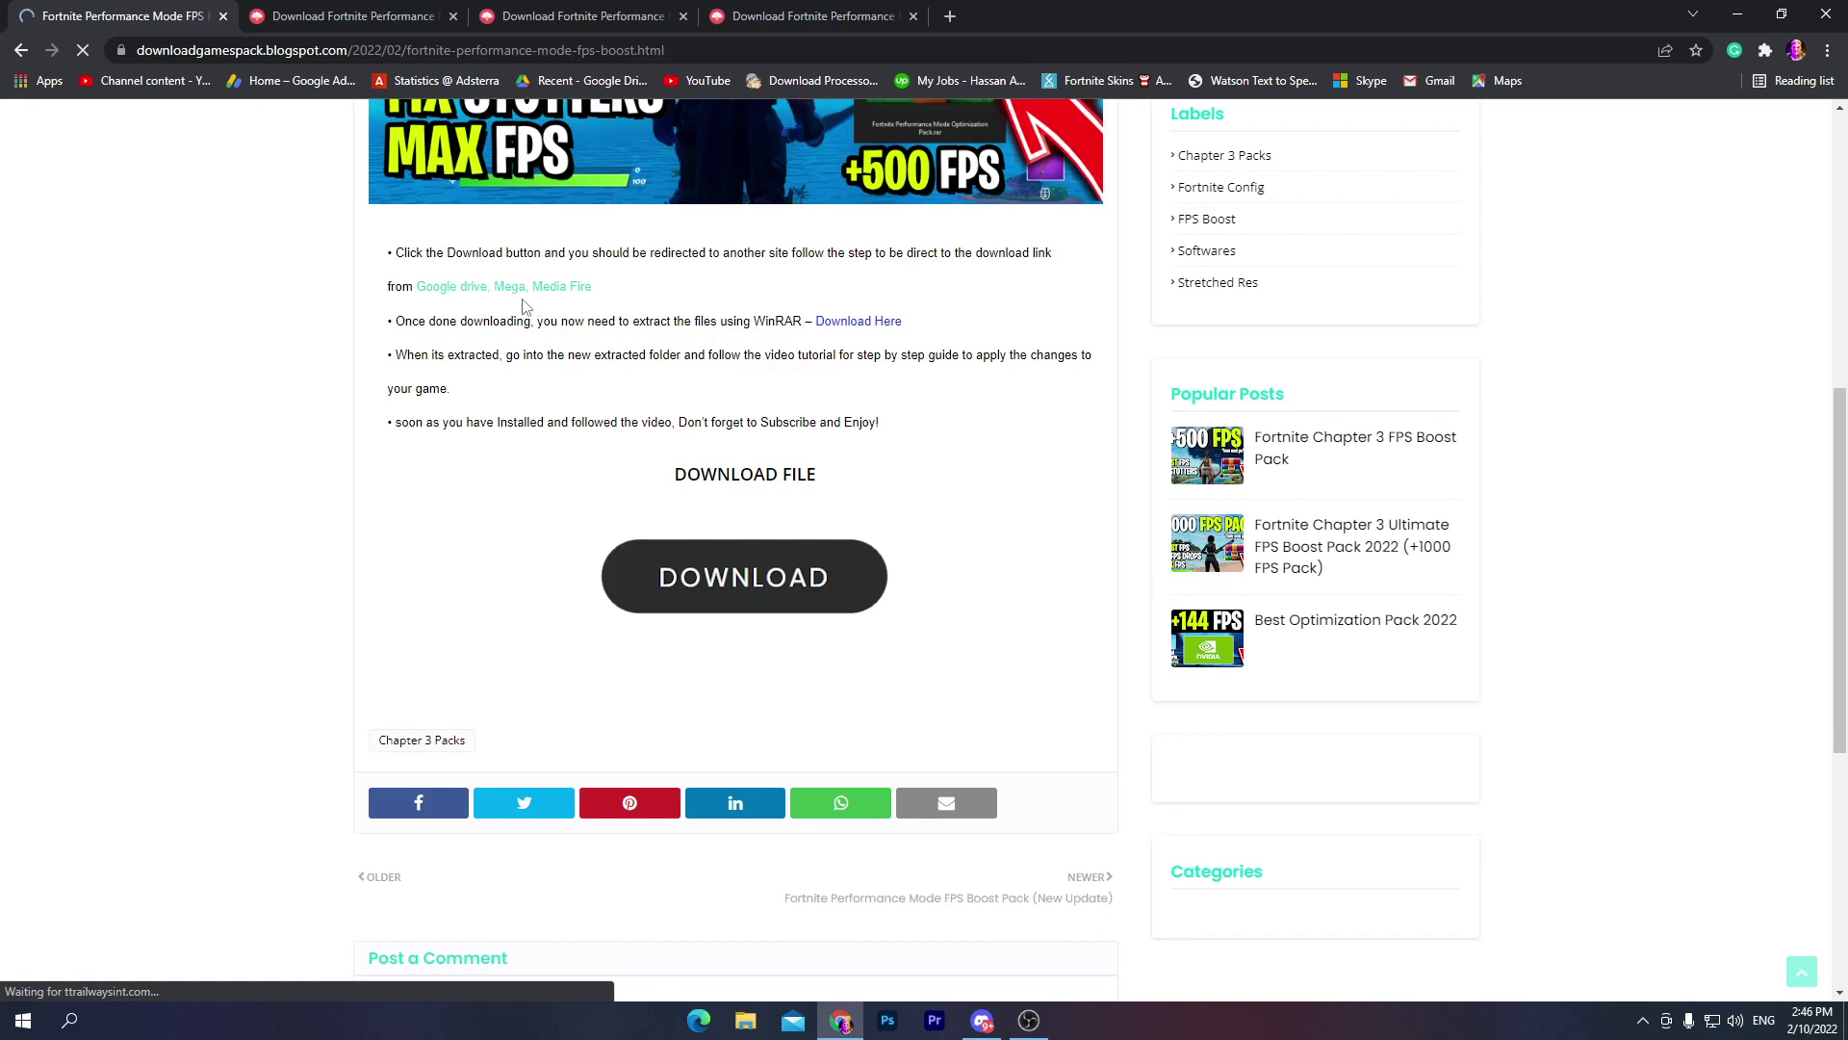
pyautogui.scroll(-4, 751, 402)
# Step: Download the optimization pack archive from its Google Drive page and minimize Chrome
pyautogui.click(743, 508)
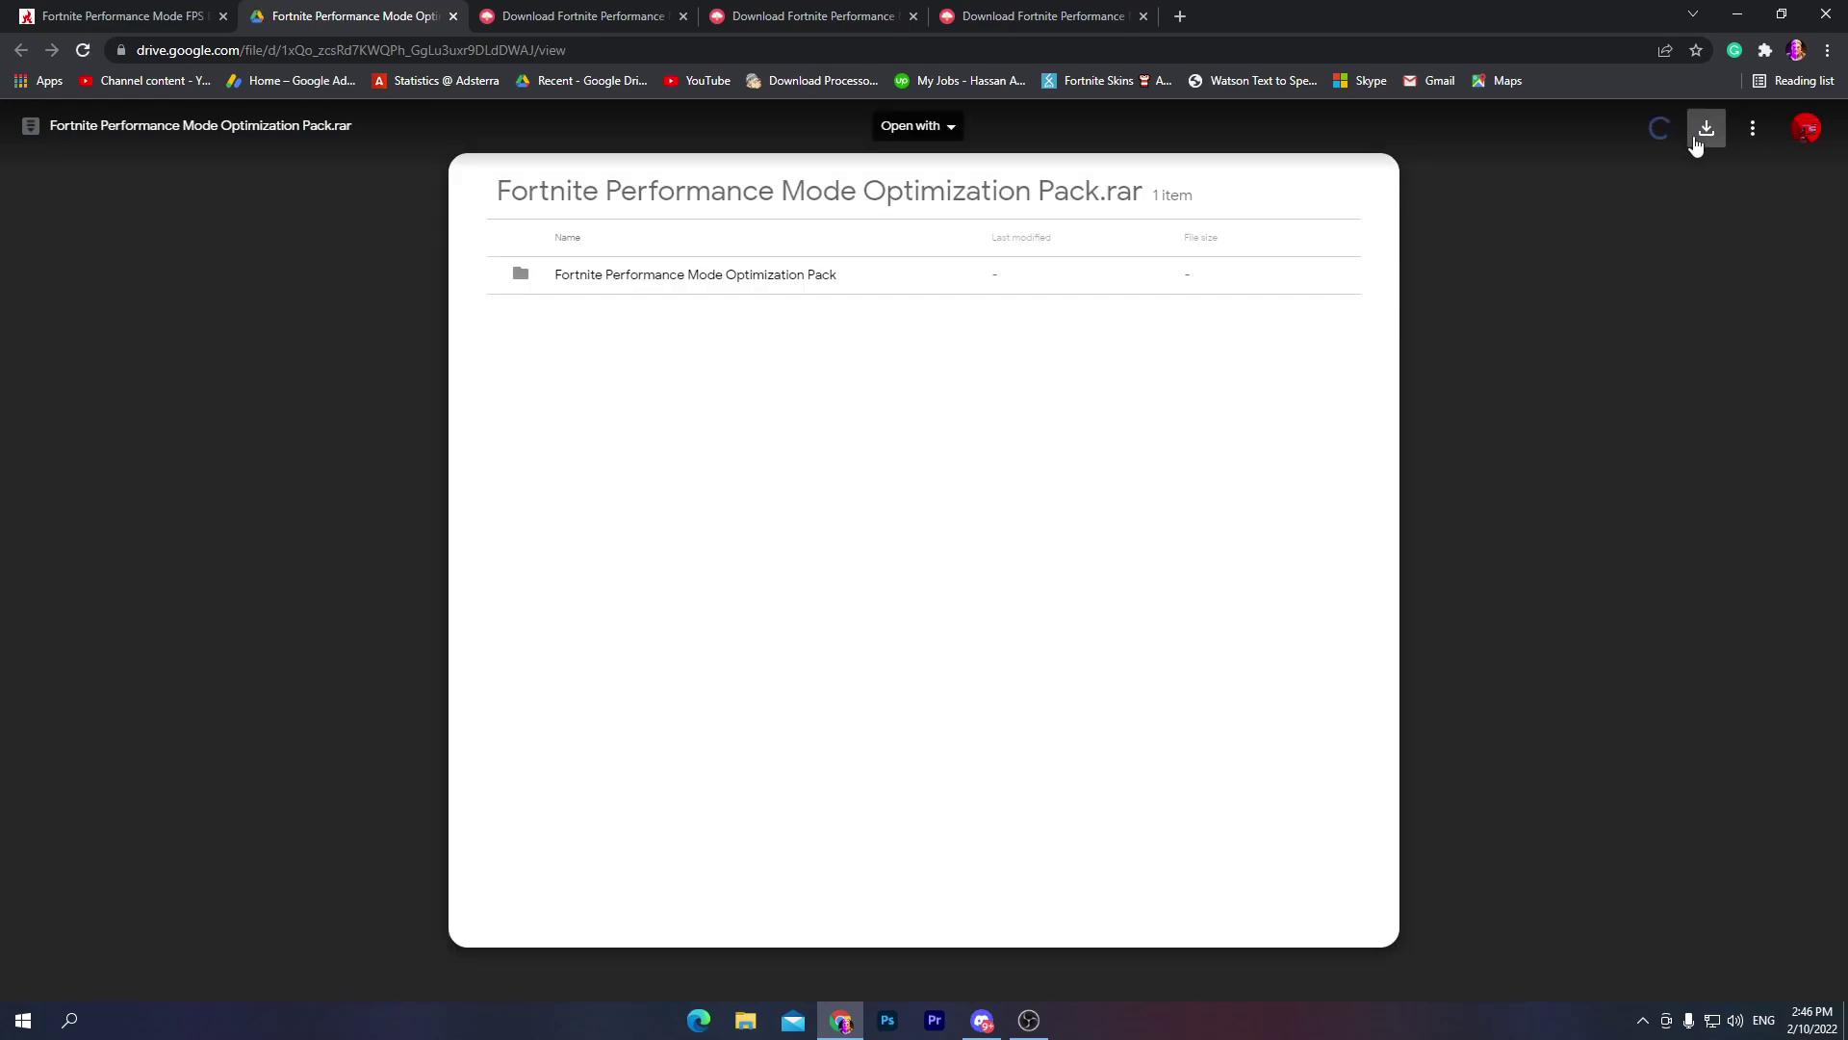
pyautogui.click(1699, 141)
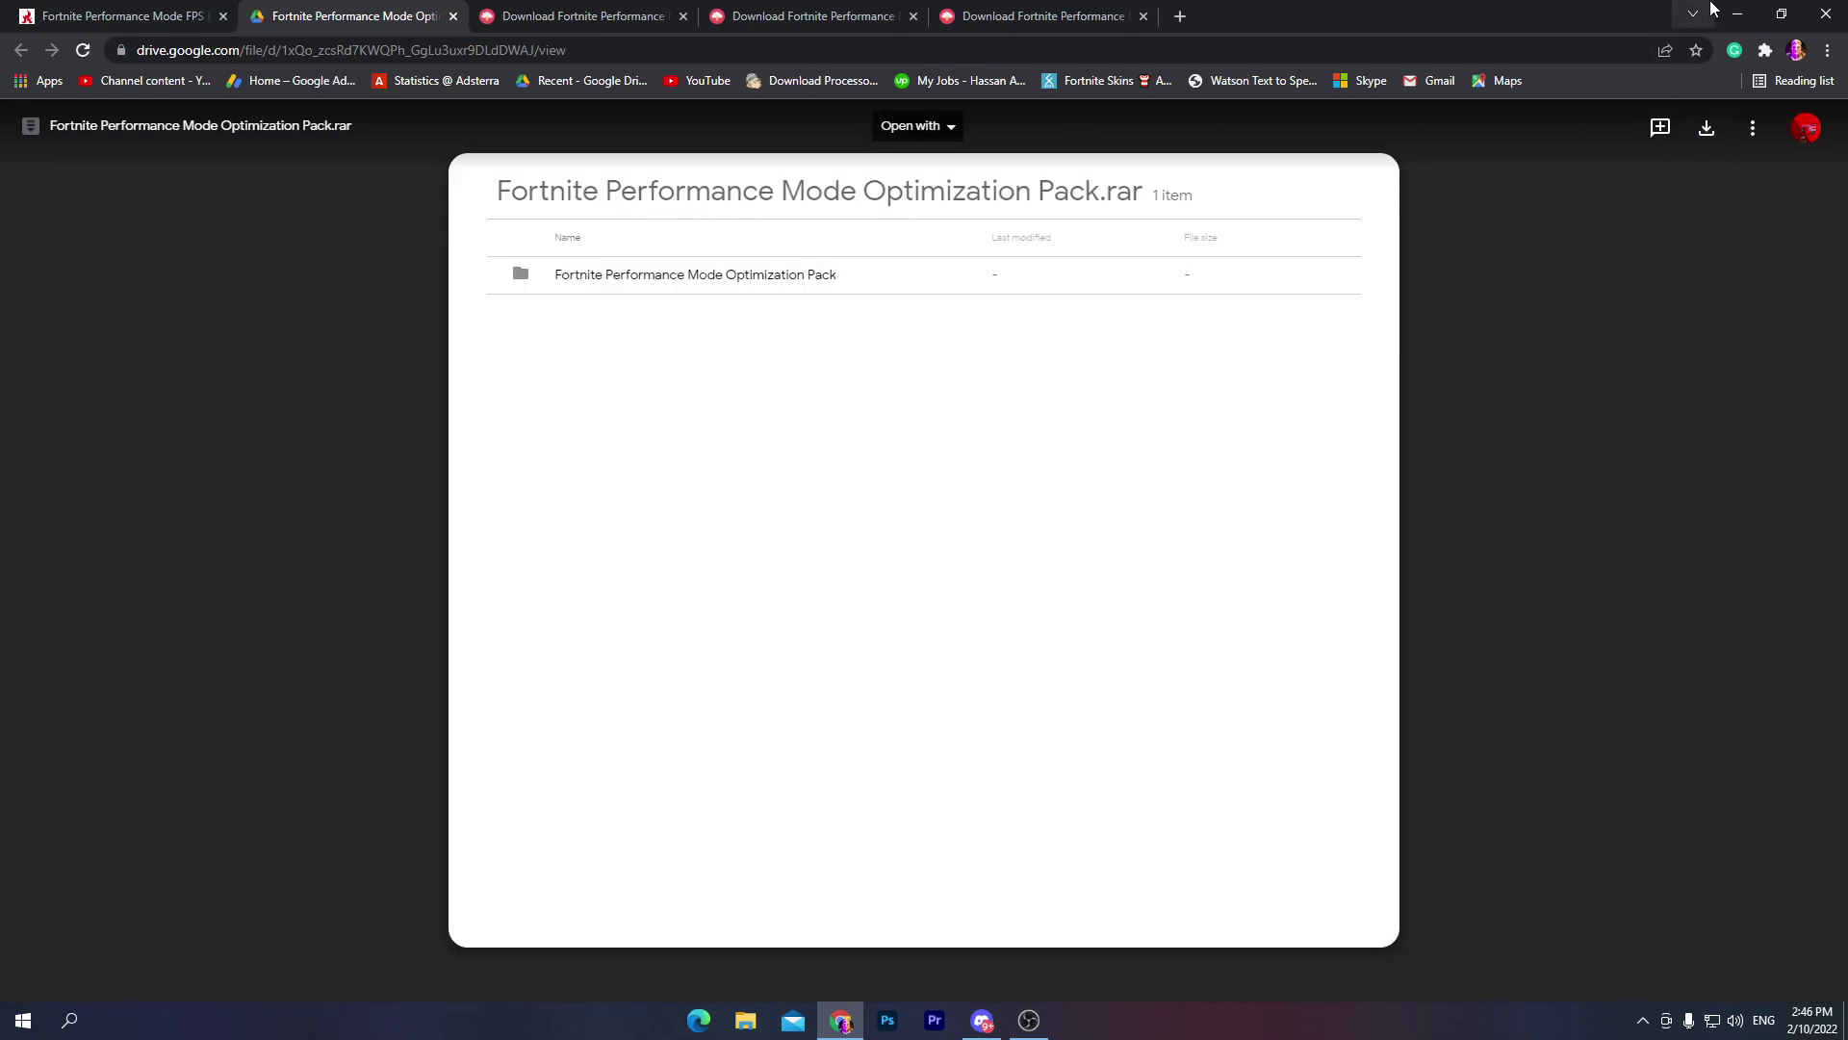
pyautogui.click(1738, 13)
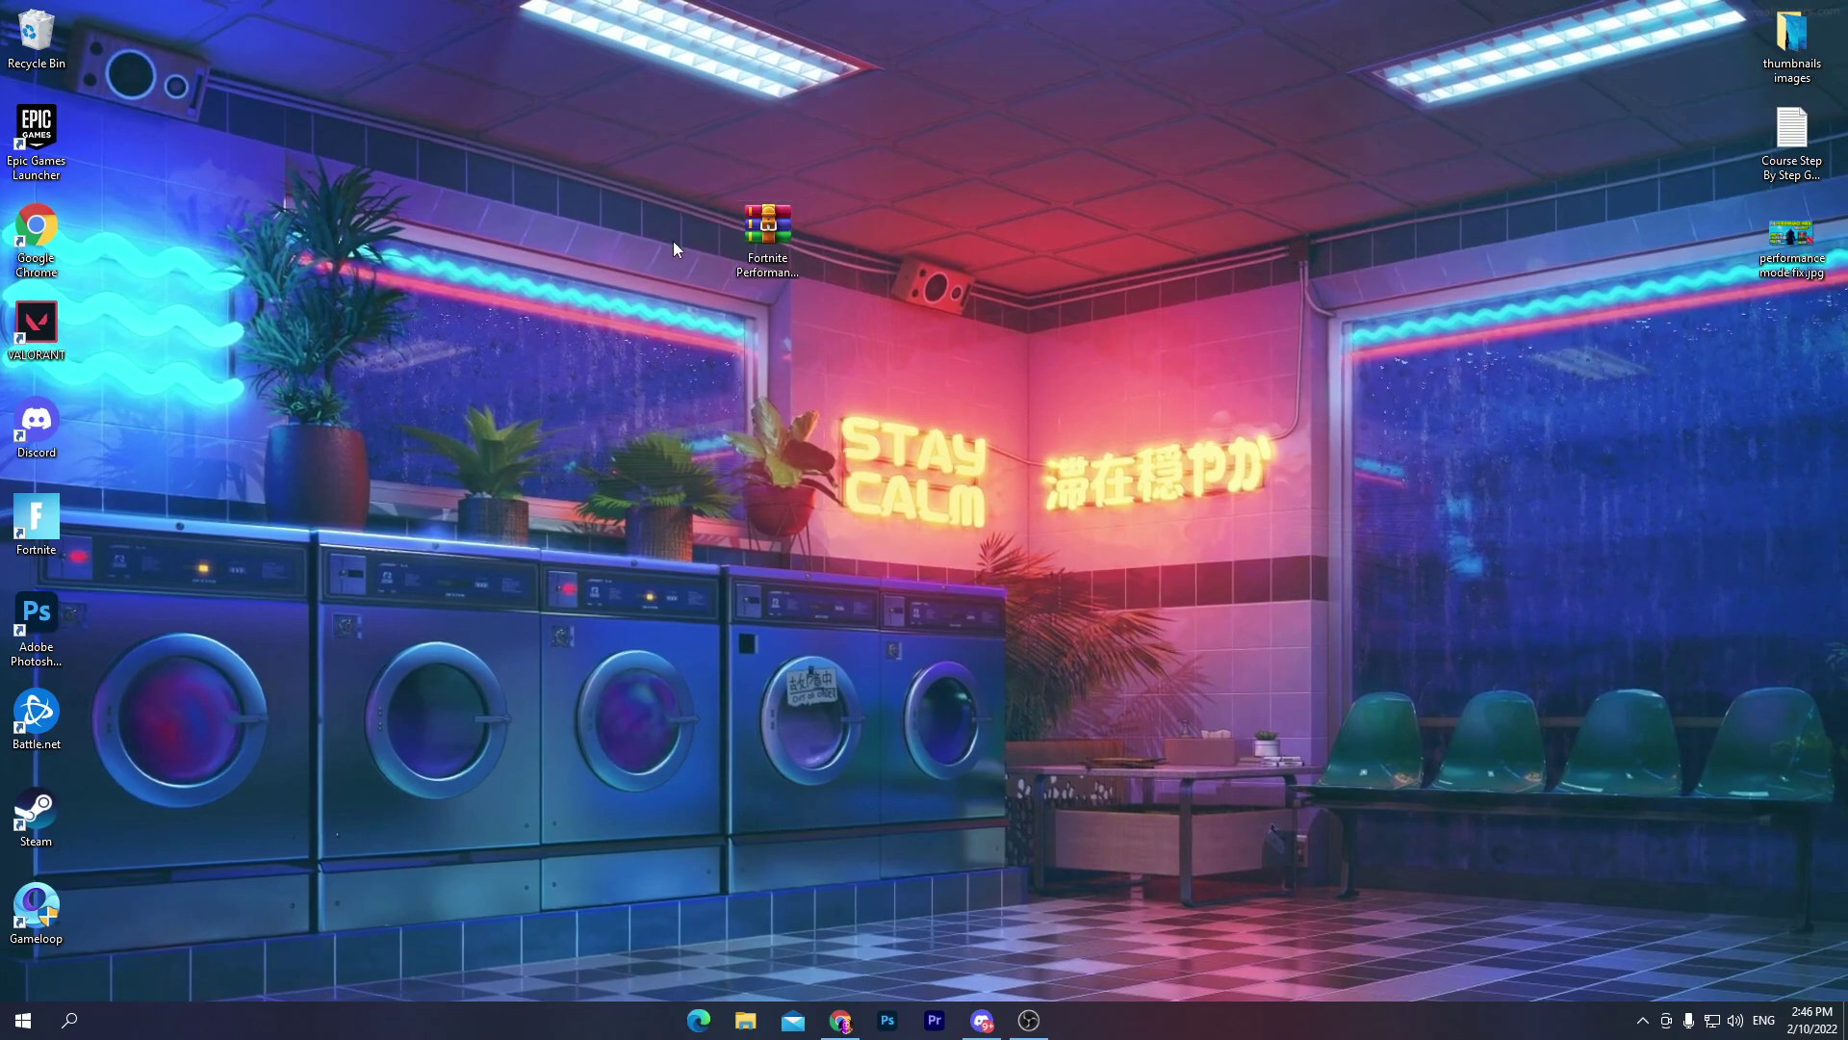
# Step: Open the optimization pack archive in WinRAR and drag its pack folder onto the desktop
pyautogui.moveTo(767, 236); pyautogui.dragTo(465, 286)
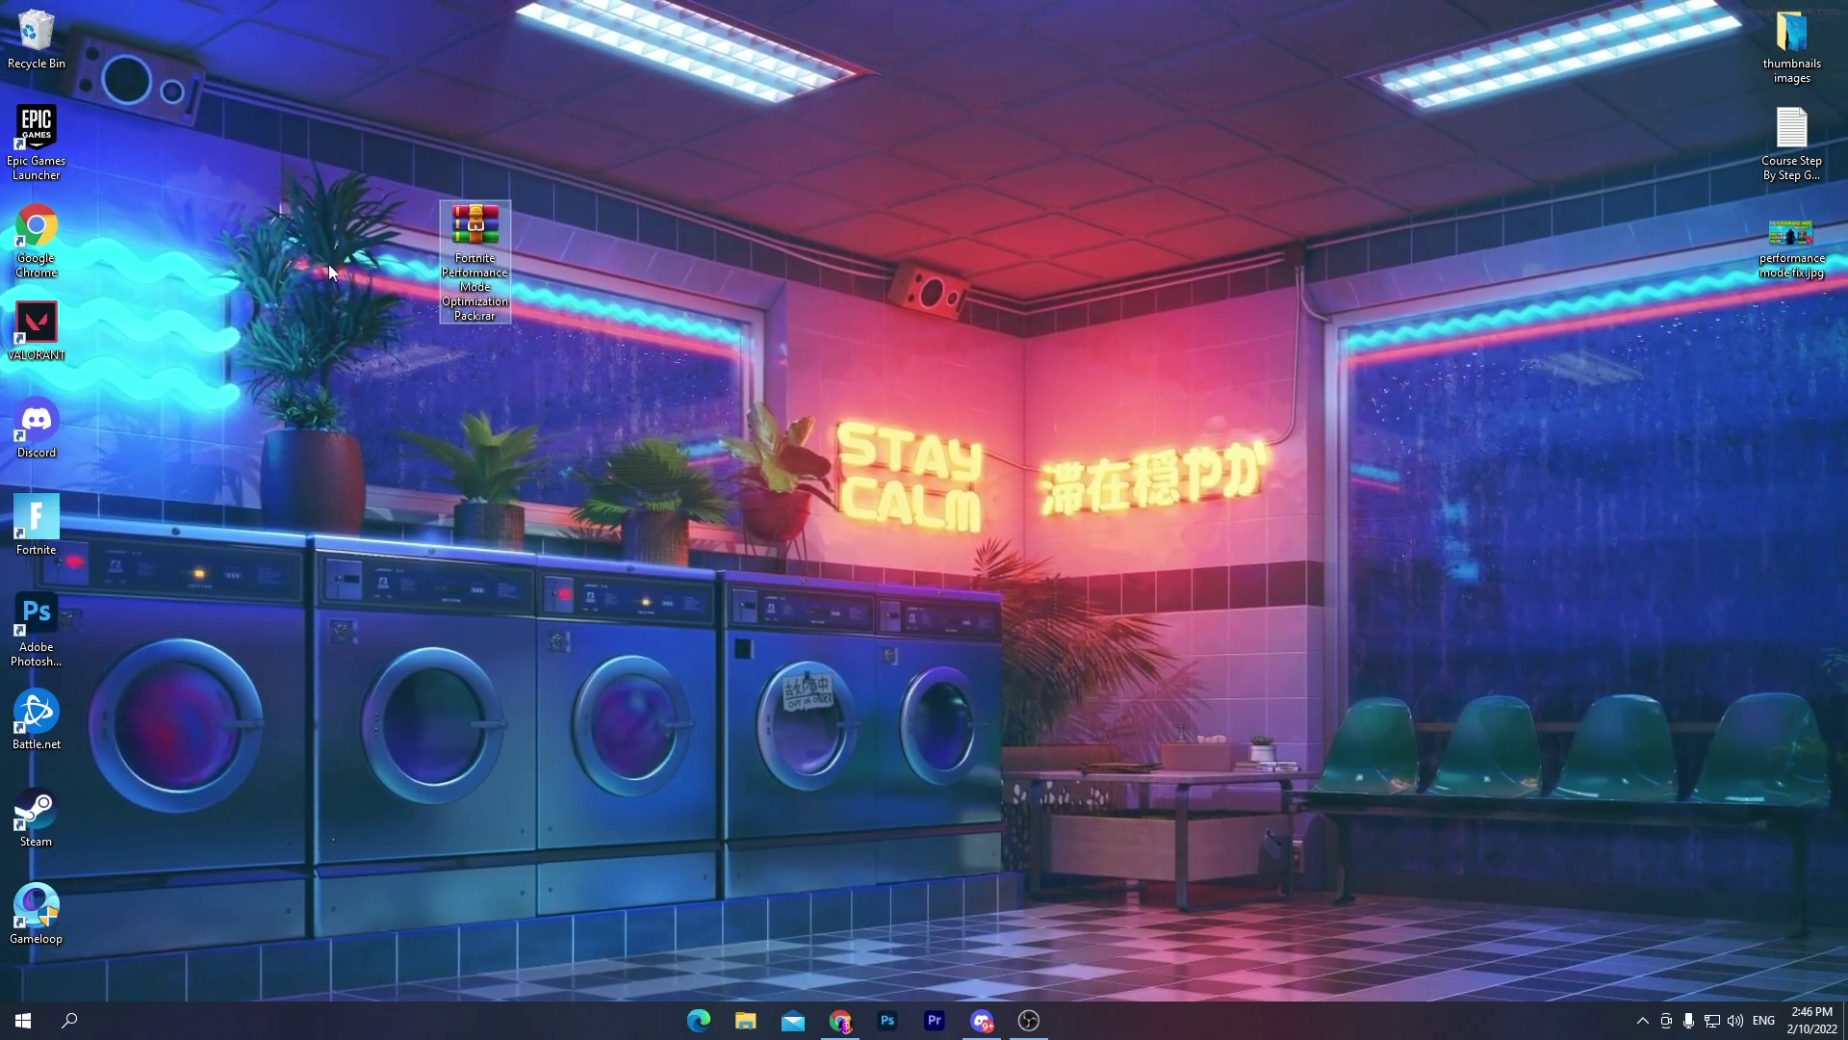
pyautogui.doubleClick(466, 223)
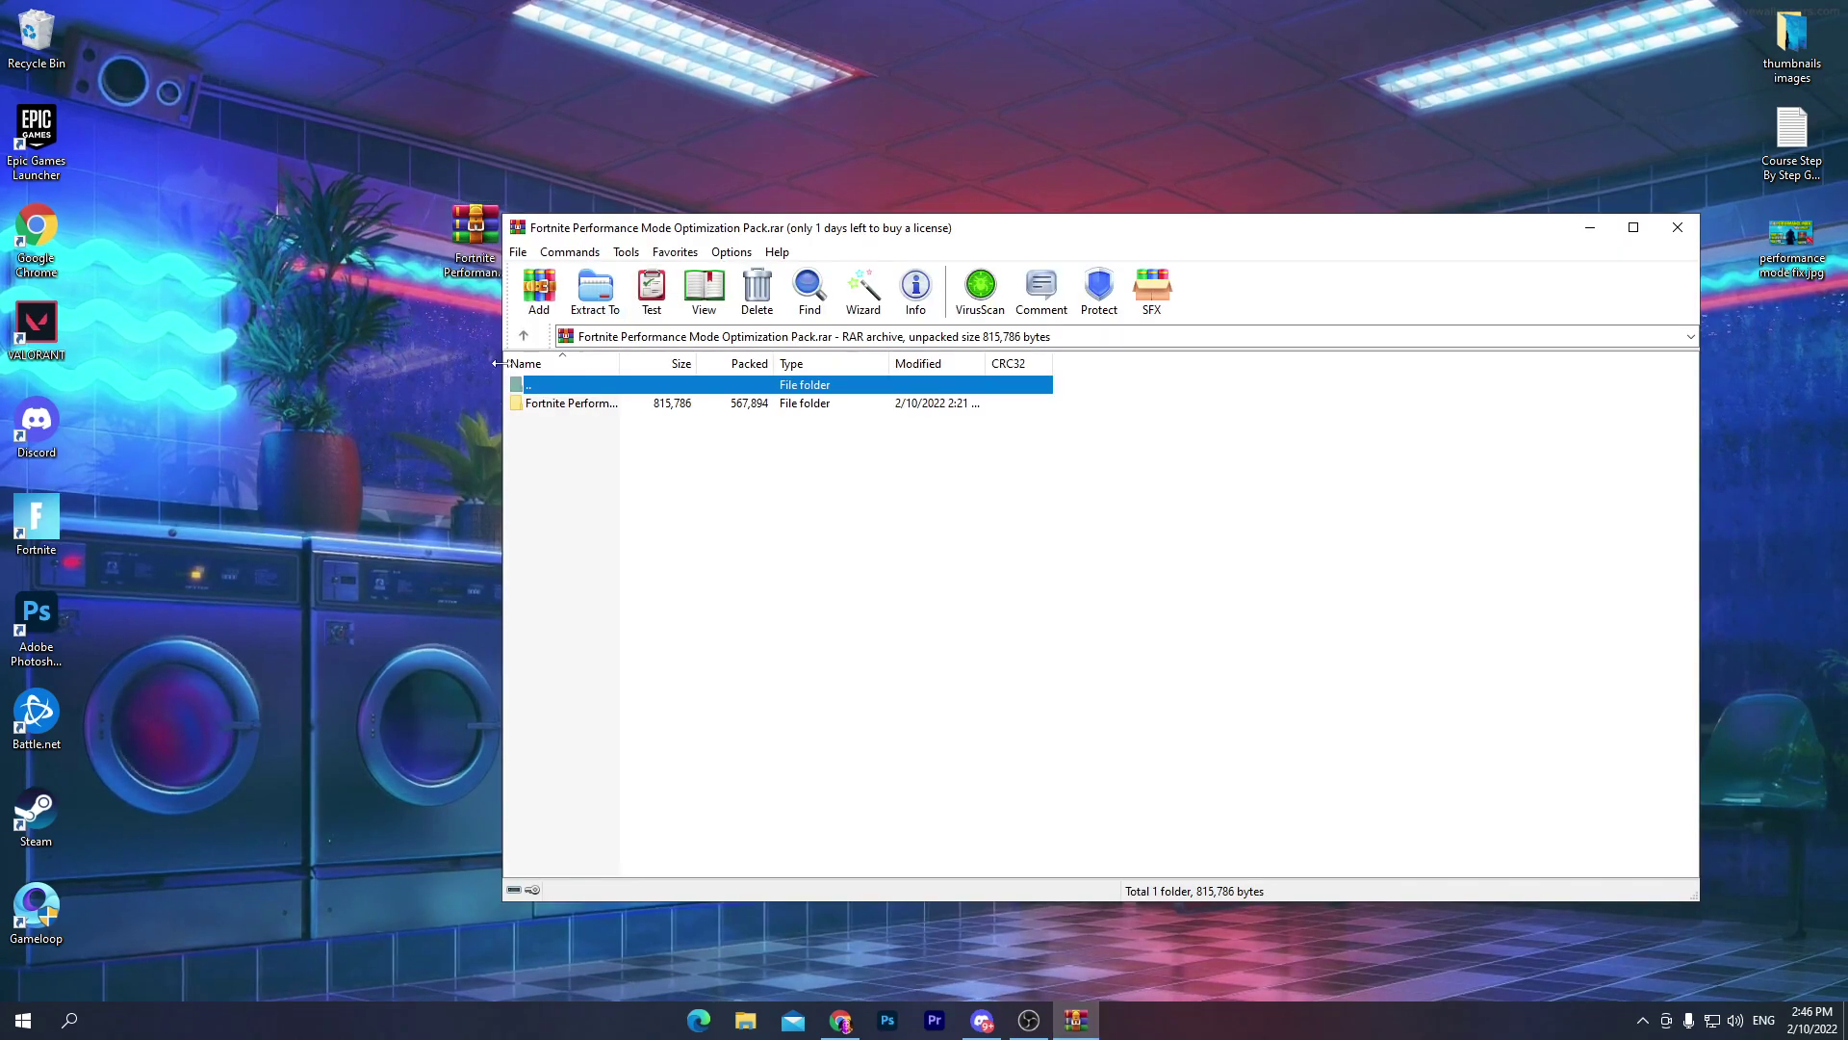
pyautogui.click(572, 402)
pyautogui.moveTo(572, 402); pyautogui.dragTo(889, 79)
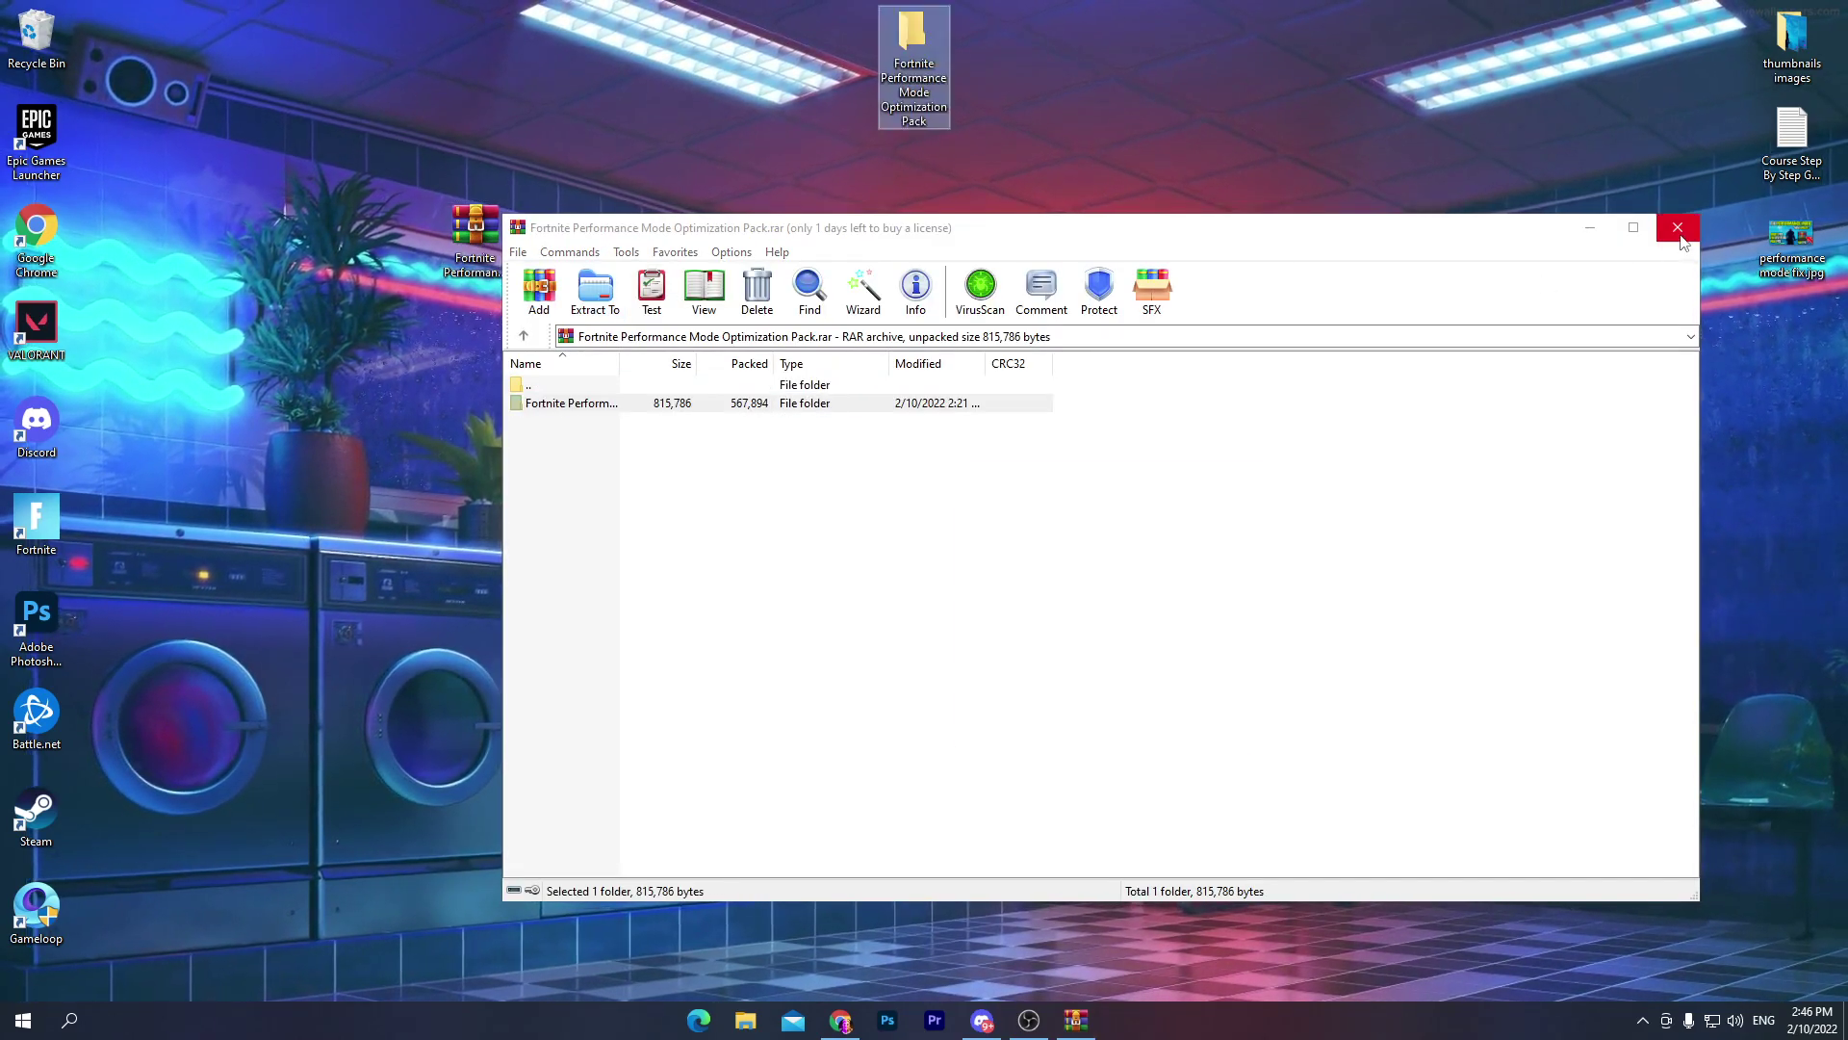
pyautogui.press('Escape')
# Step: Open the extracted pack's Low End PC Config folder and copy GameUserSettings.ini
pyautogui.doubleClick(905, 60)
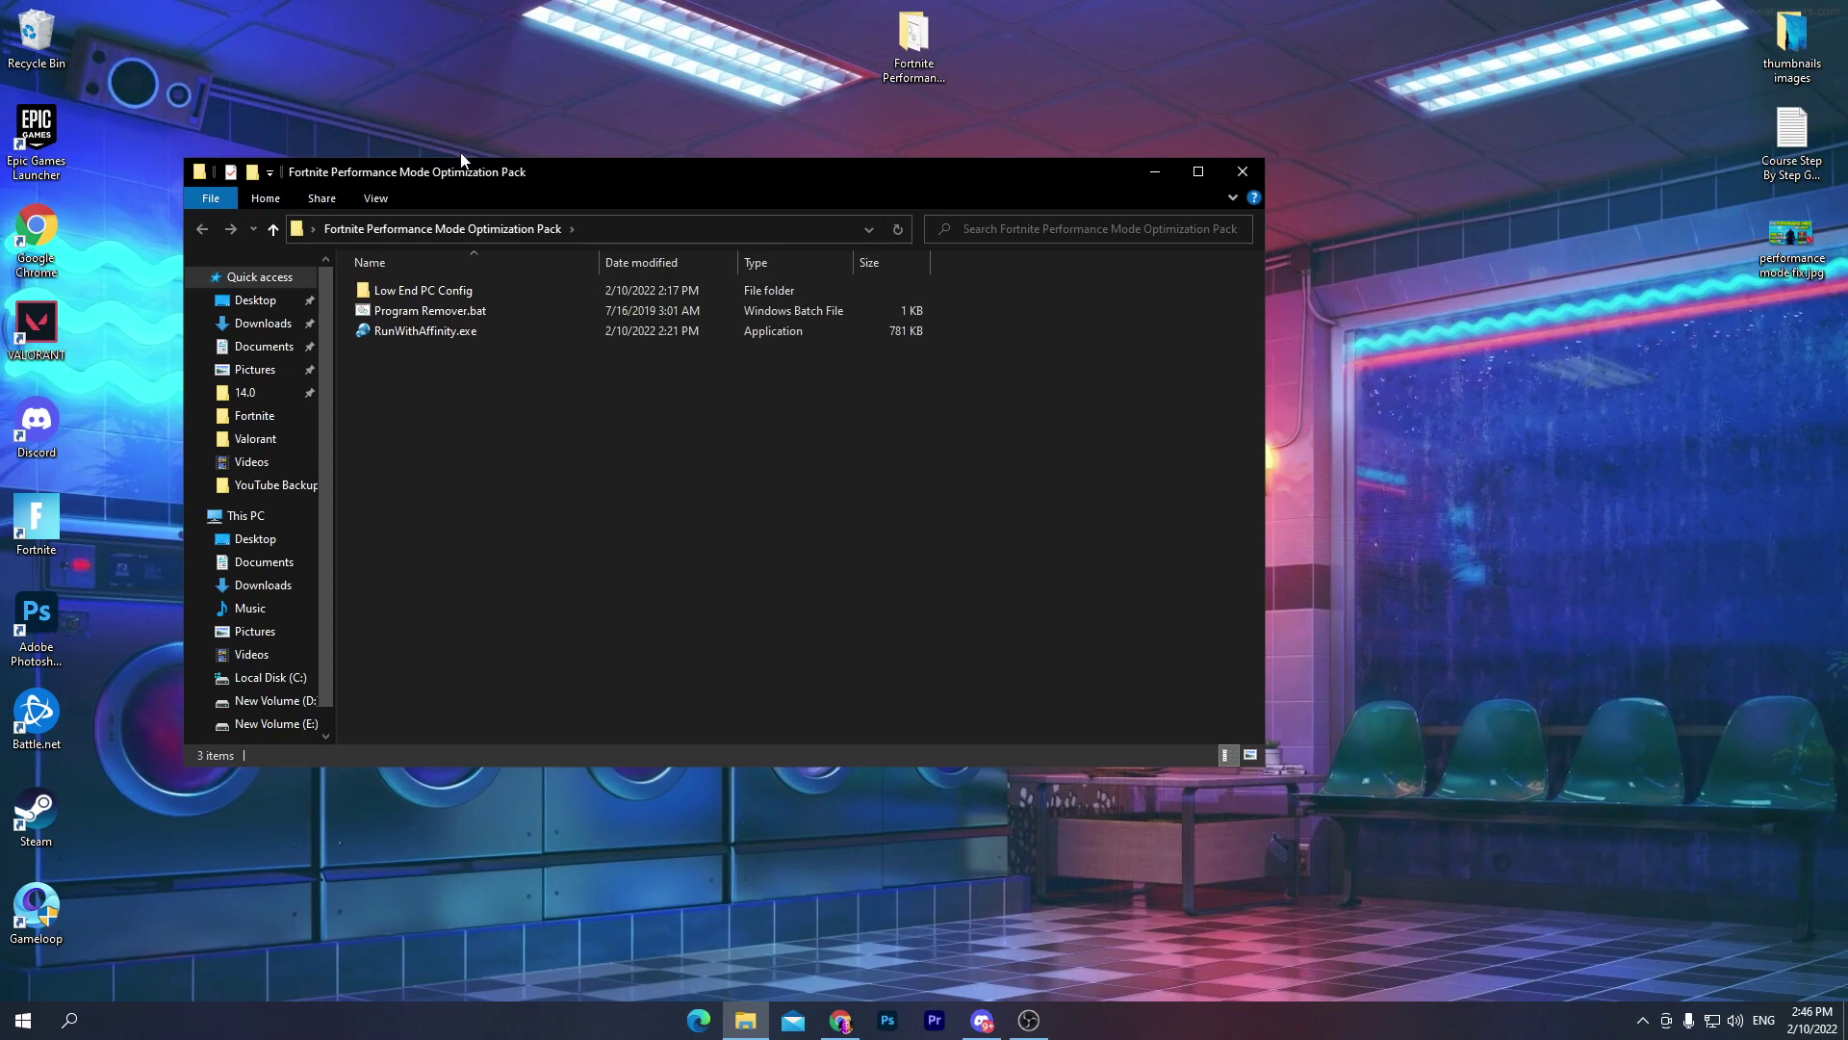
pyautogui.moveTo(453, 185); pyautogui.dragTo(940, 159)
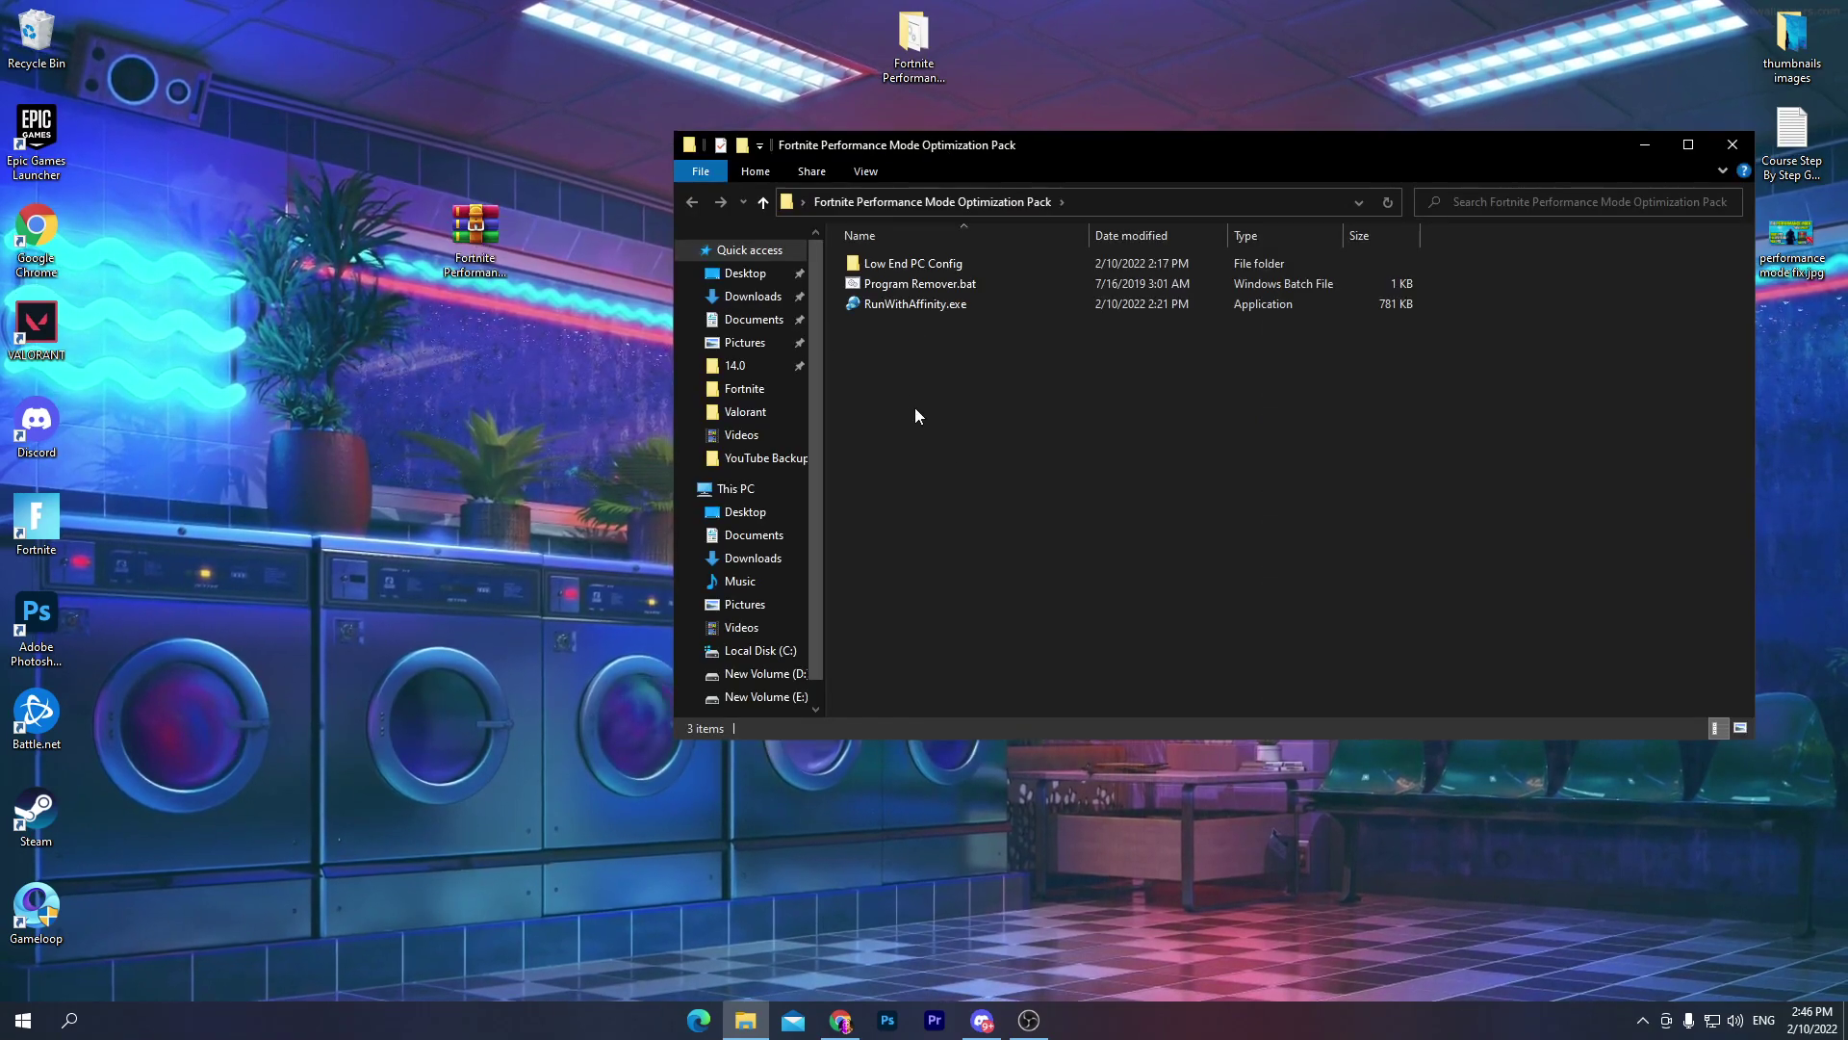
pyautogui.click(946, 272)
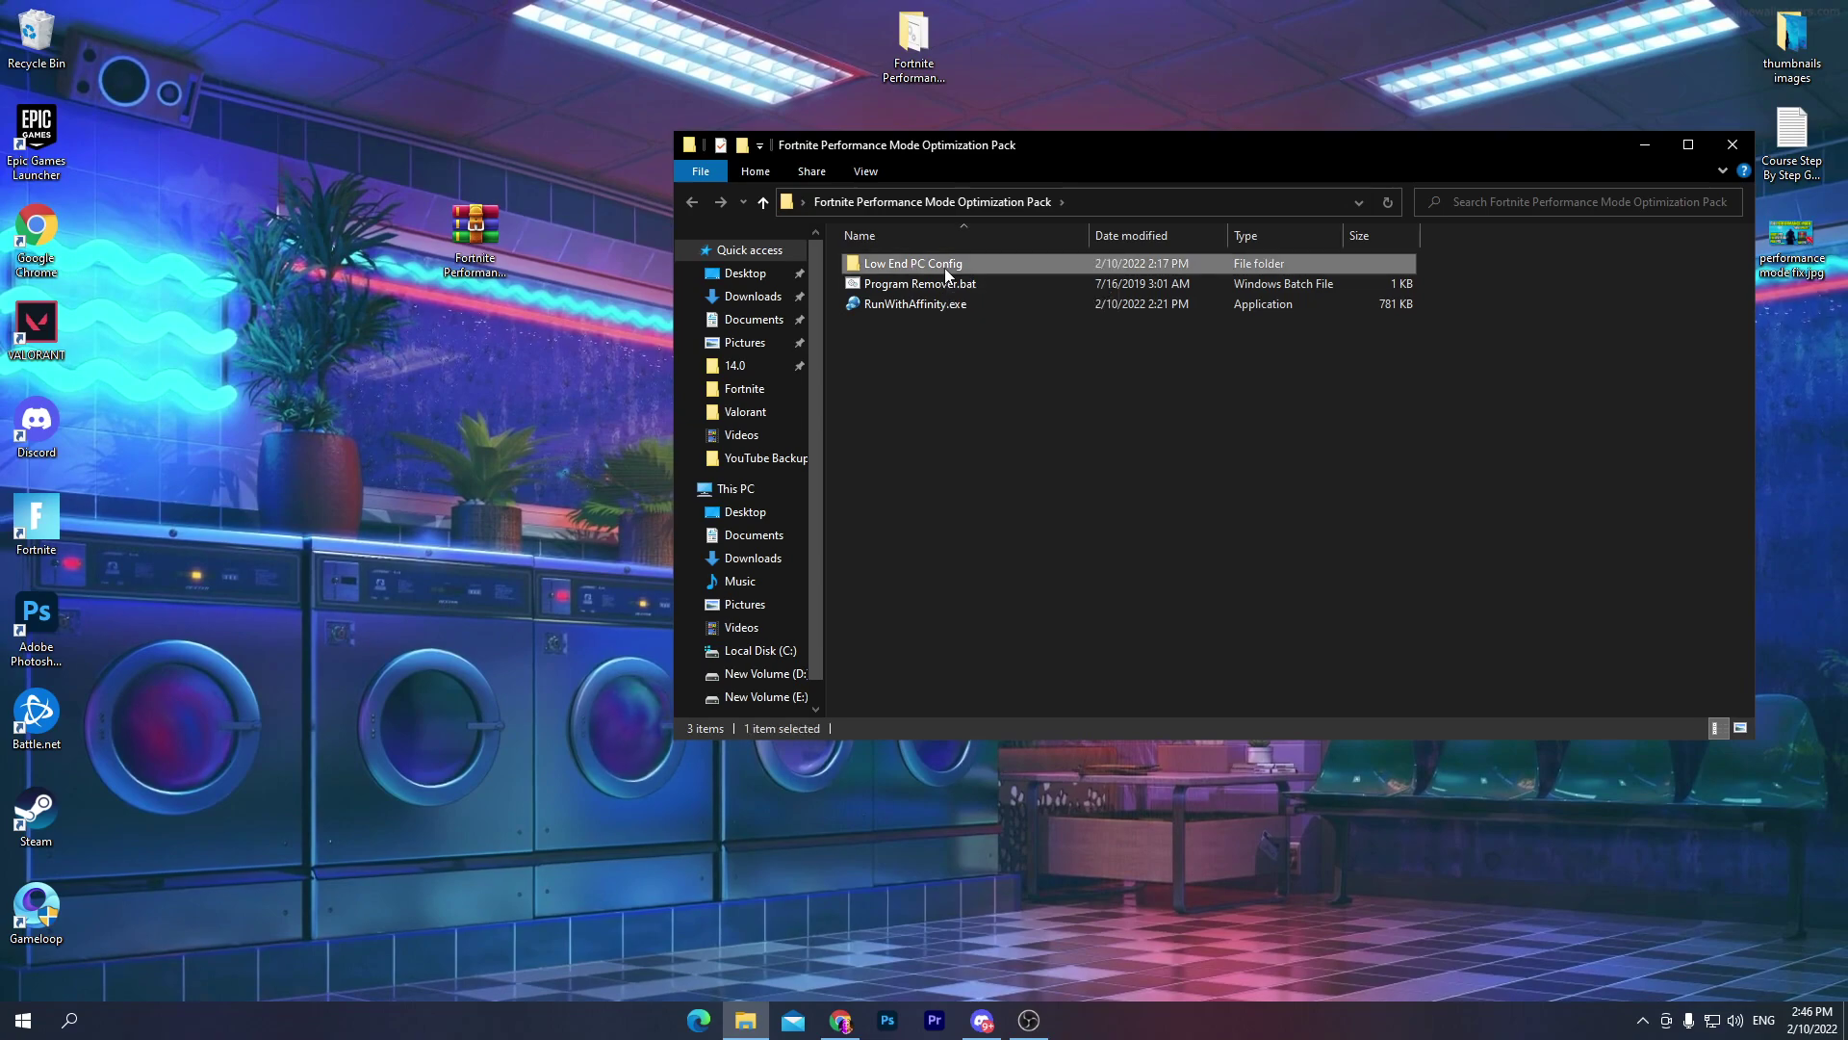
pyautogui.doubleClick(944, 273)
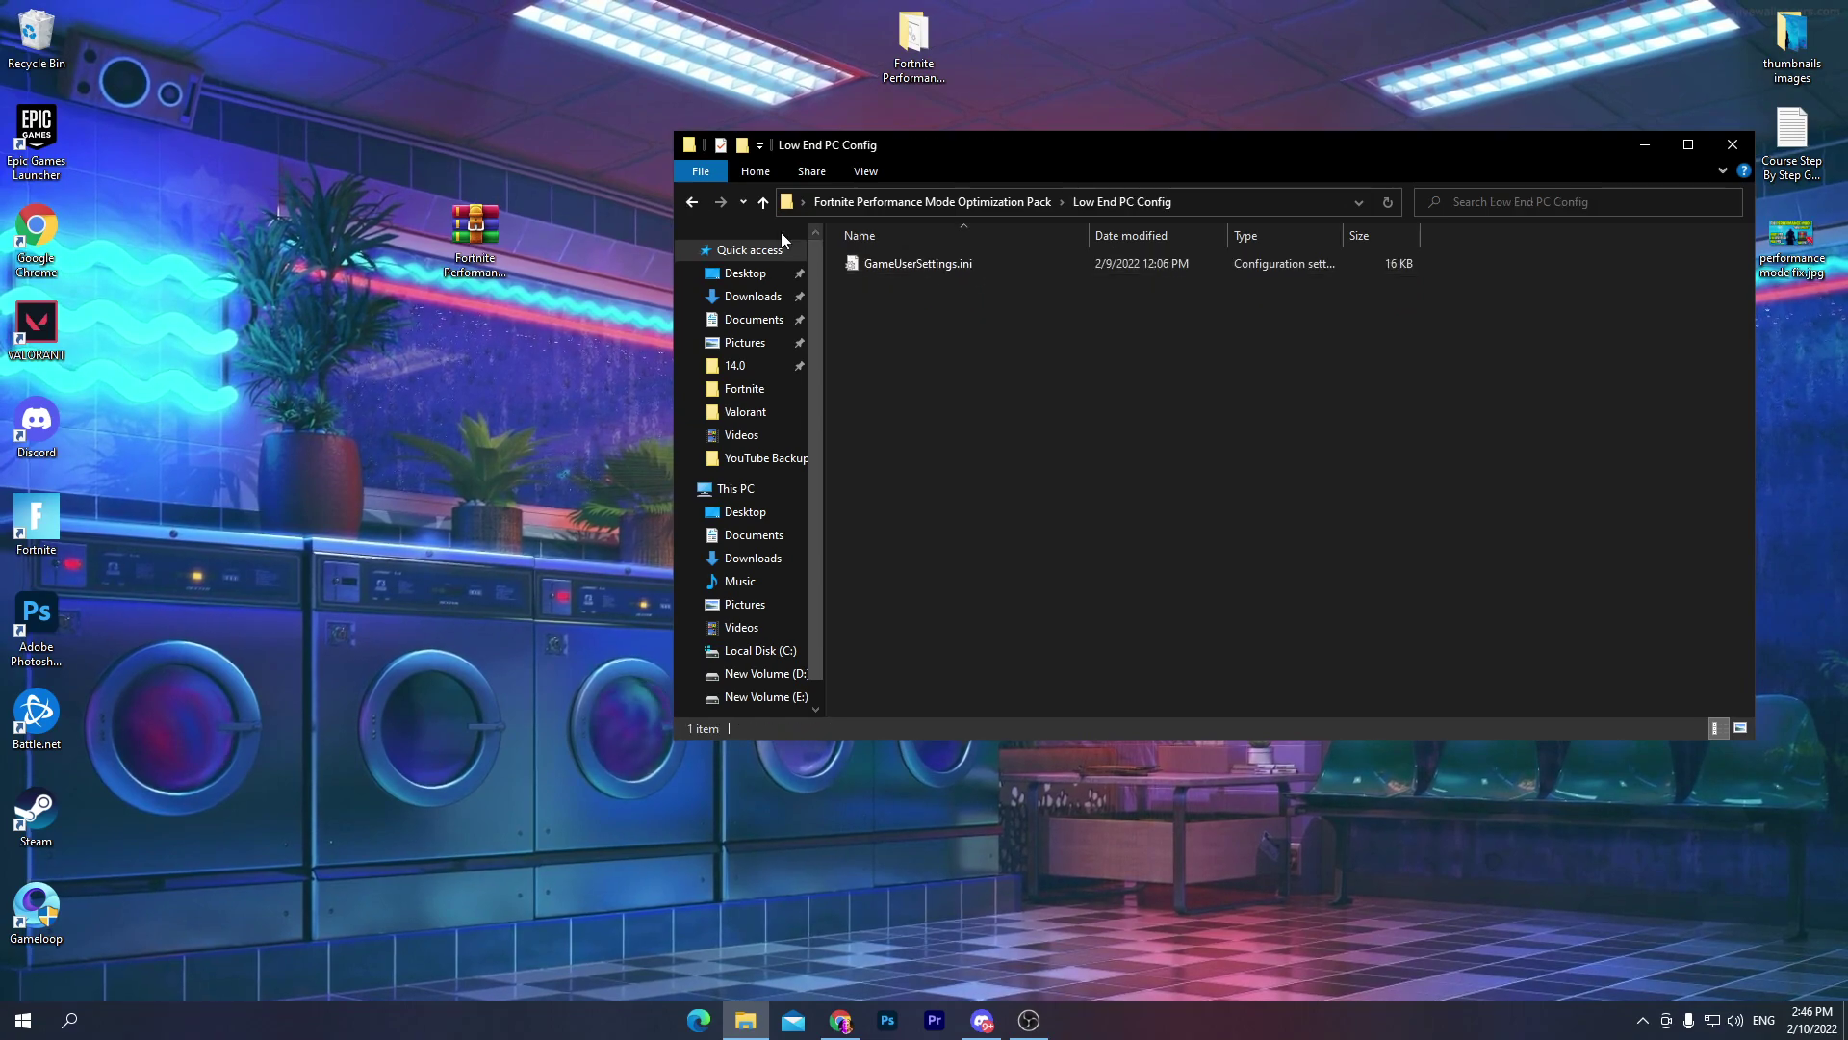
pyautogui.rightClick(890, 268)
pyautogui.click(957, 664)
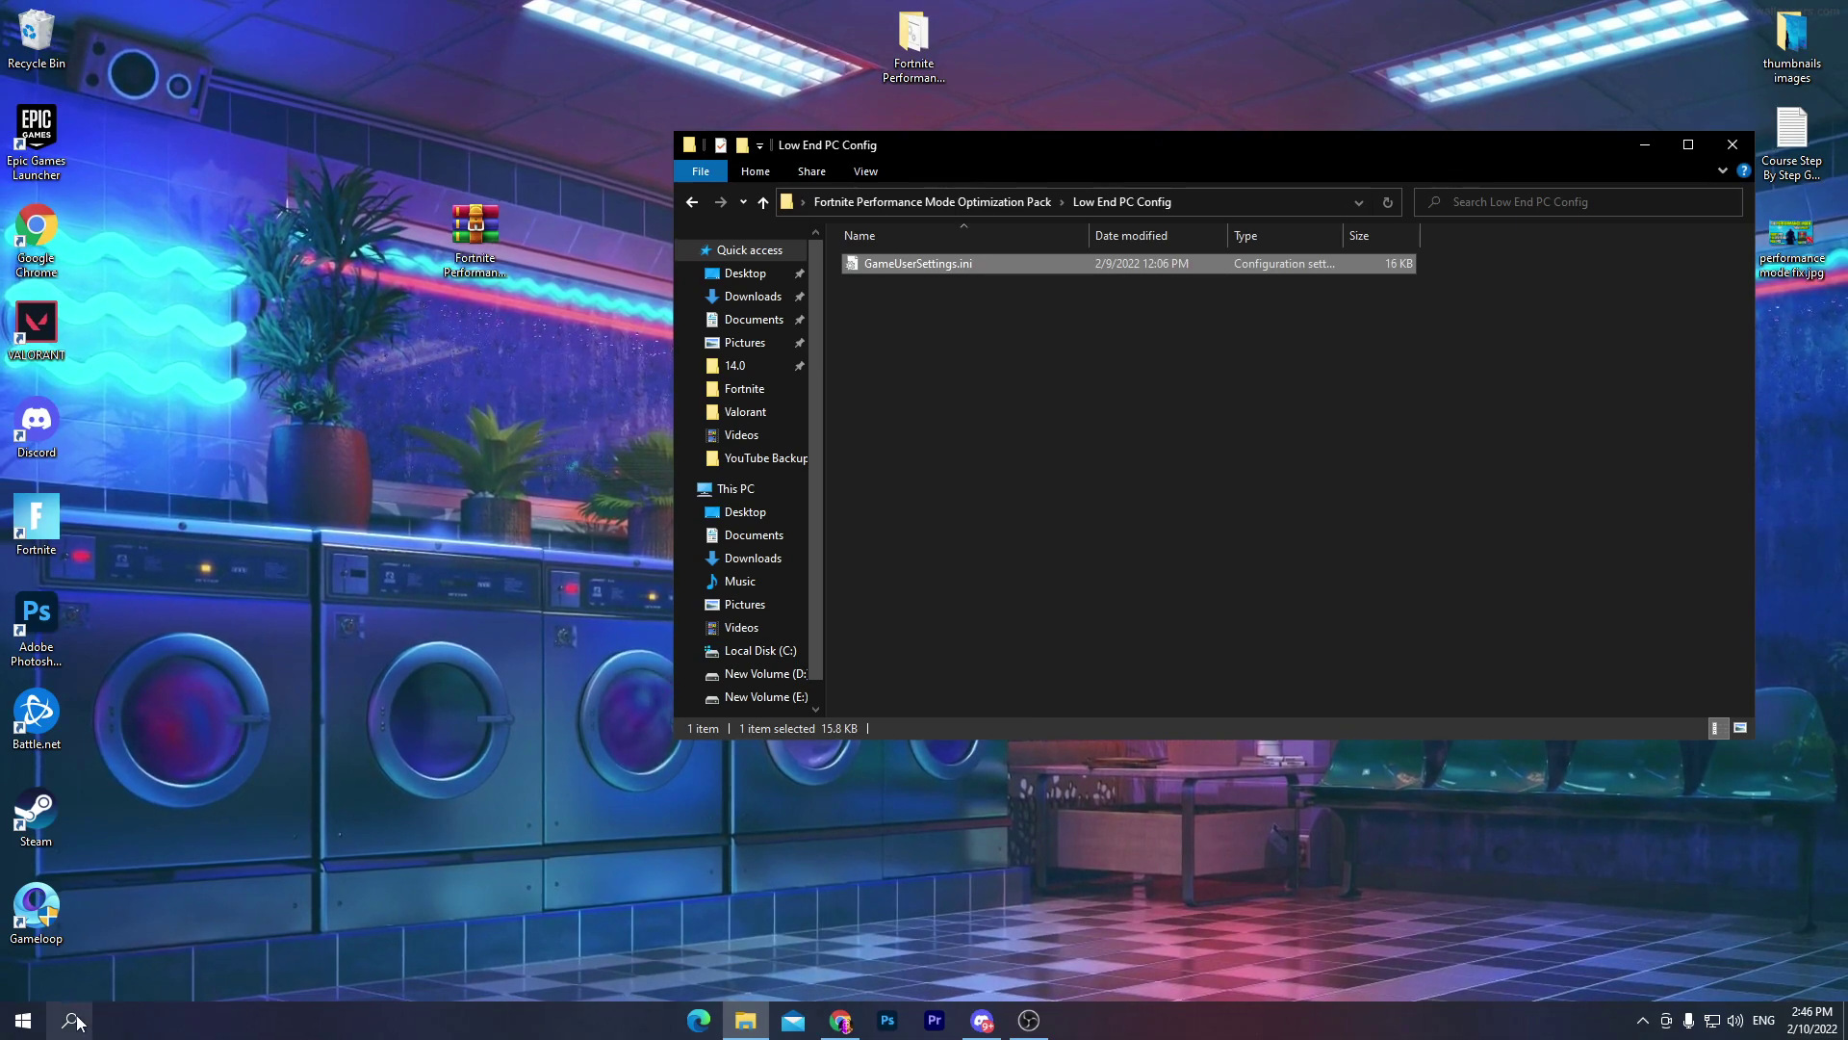
# Step: Open the AppData folder by running %appdata% from the Run dialog
pyautogui.click(69, 1021)
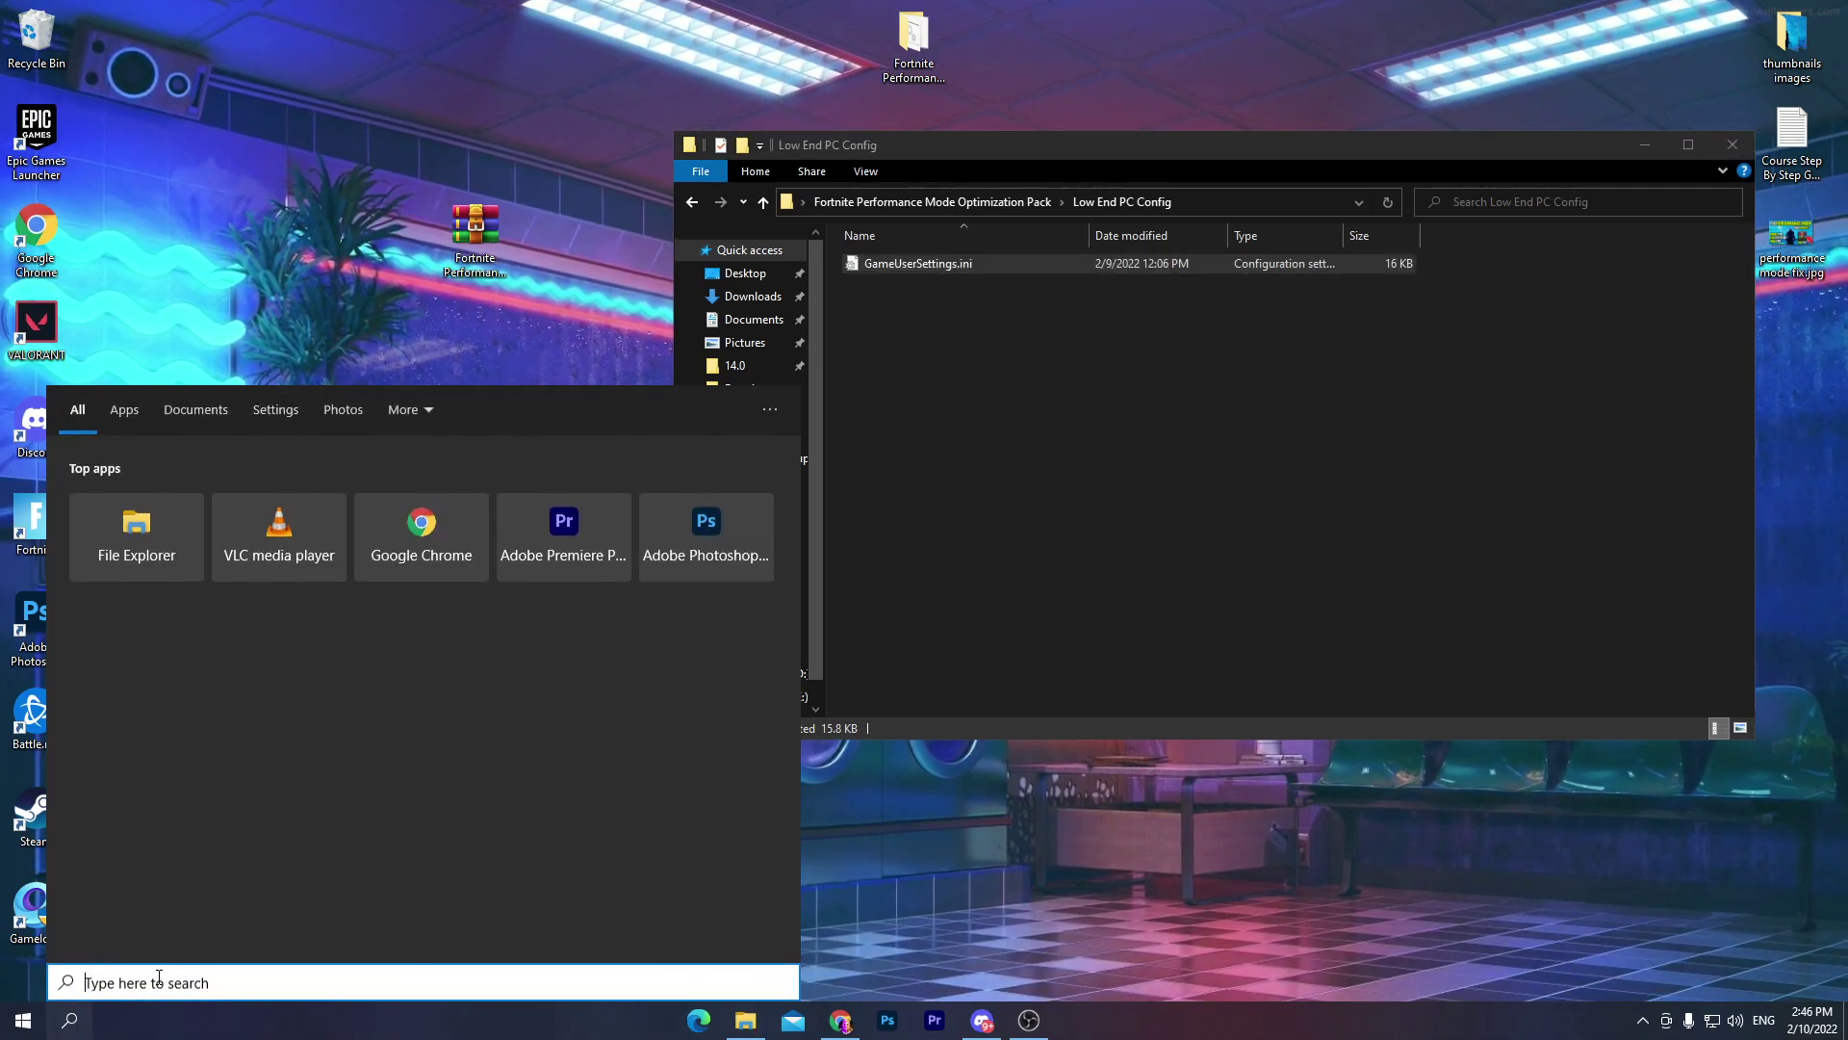
pyautogui.click(1204, 904)
pyautogui.press('super+r')
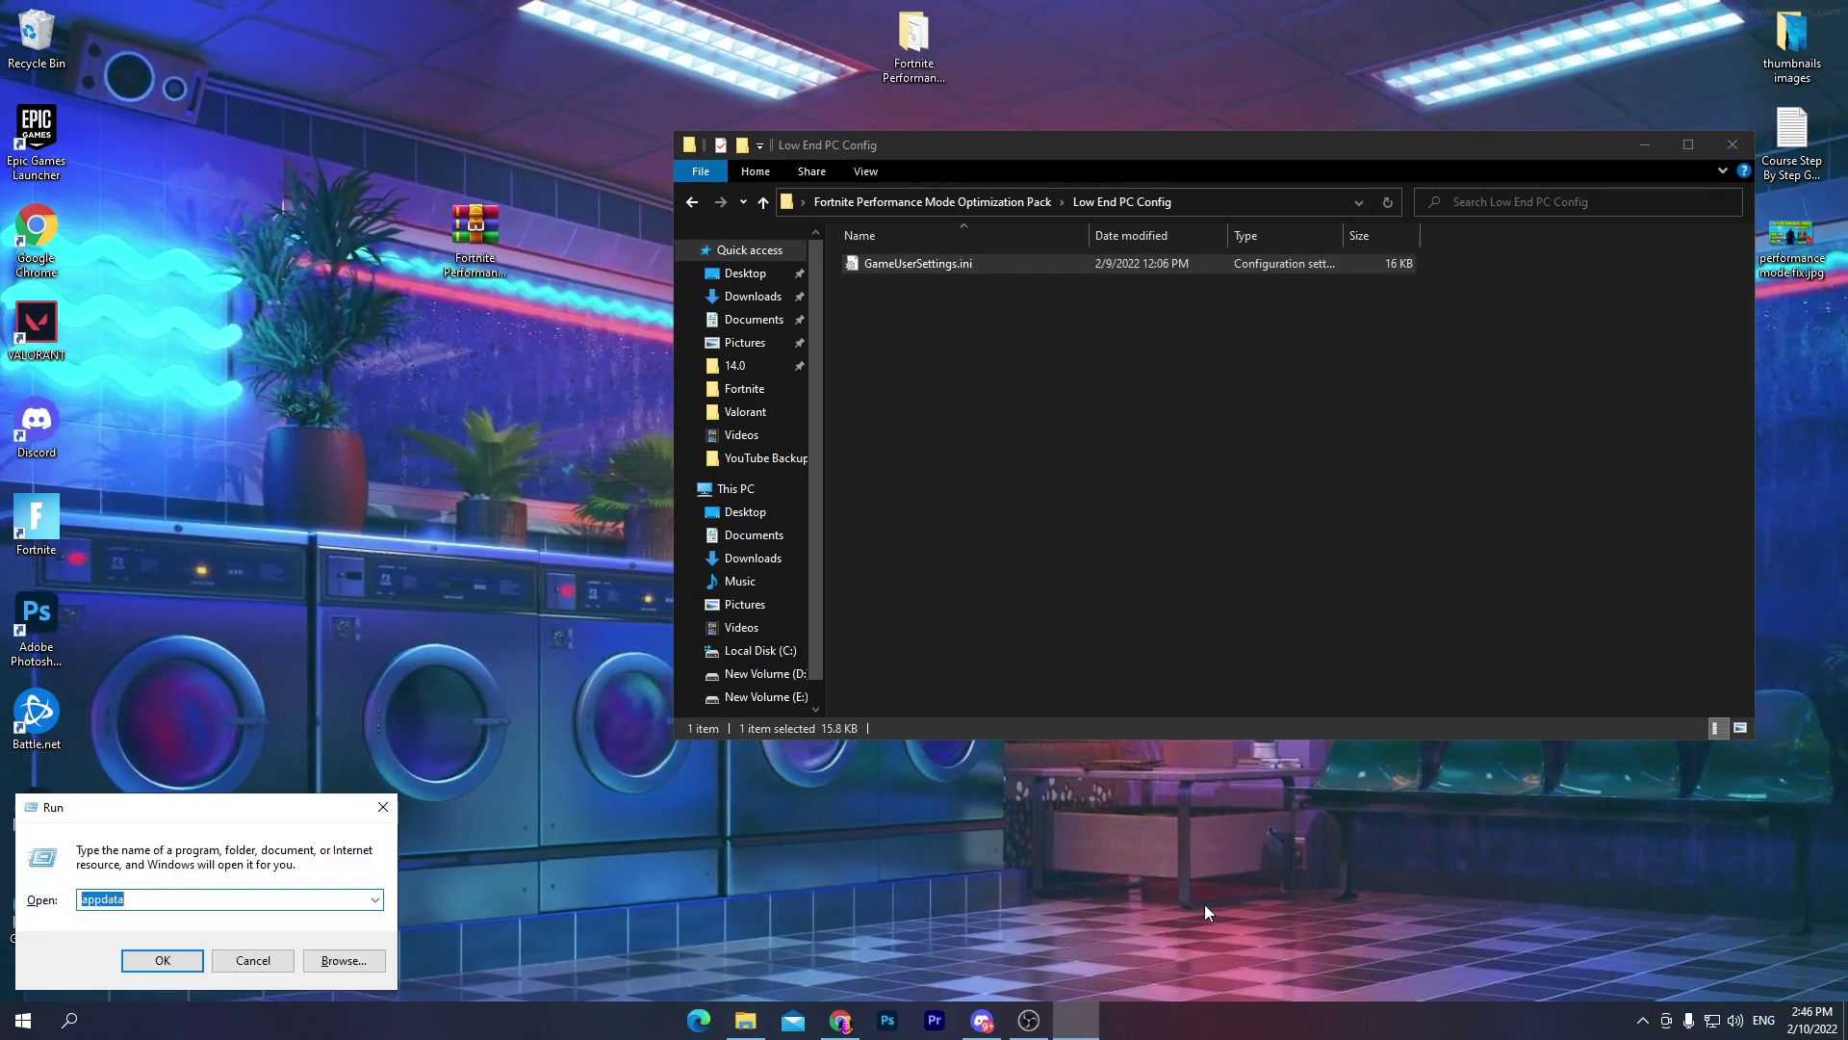
pyautogui.write('%appdata%')
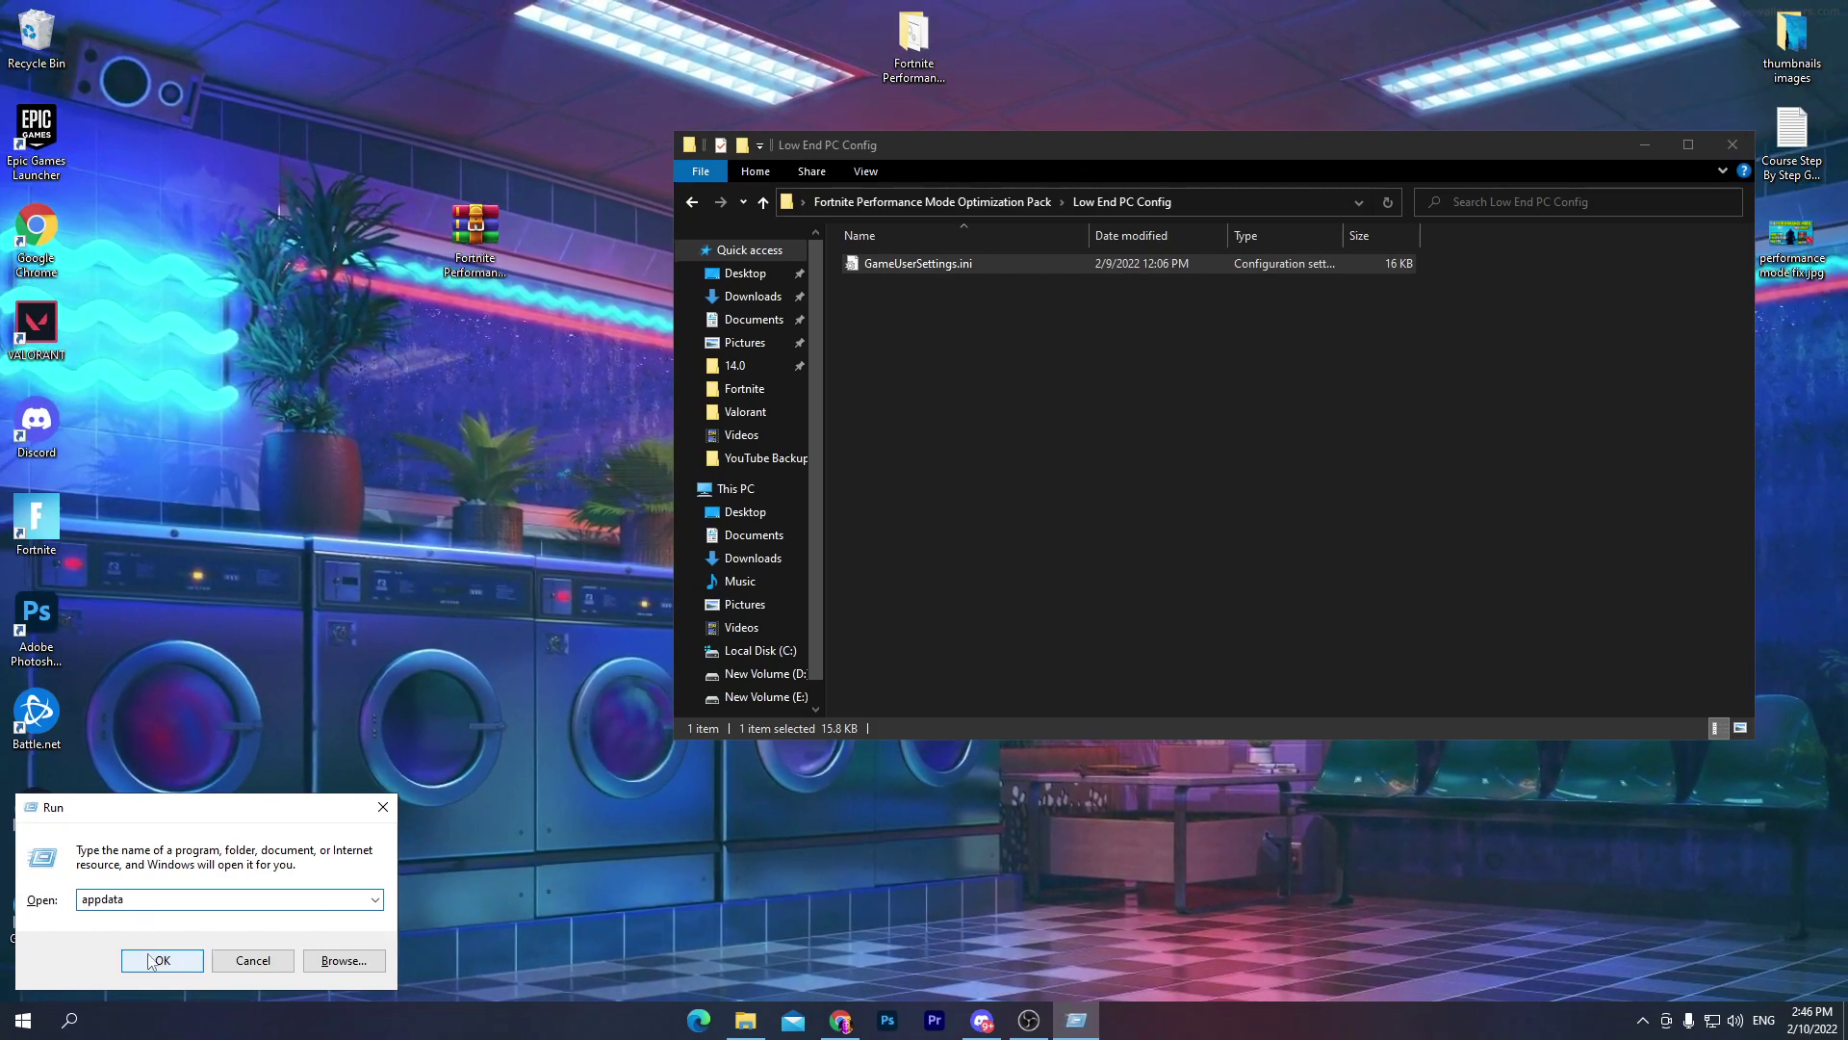
pyautogui.click(162, 960)
# Step: Browse into Local > FortniteGame > Saved > Config > WindowsClient
pyautogui.doubleClick(913, 295)
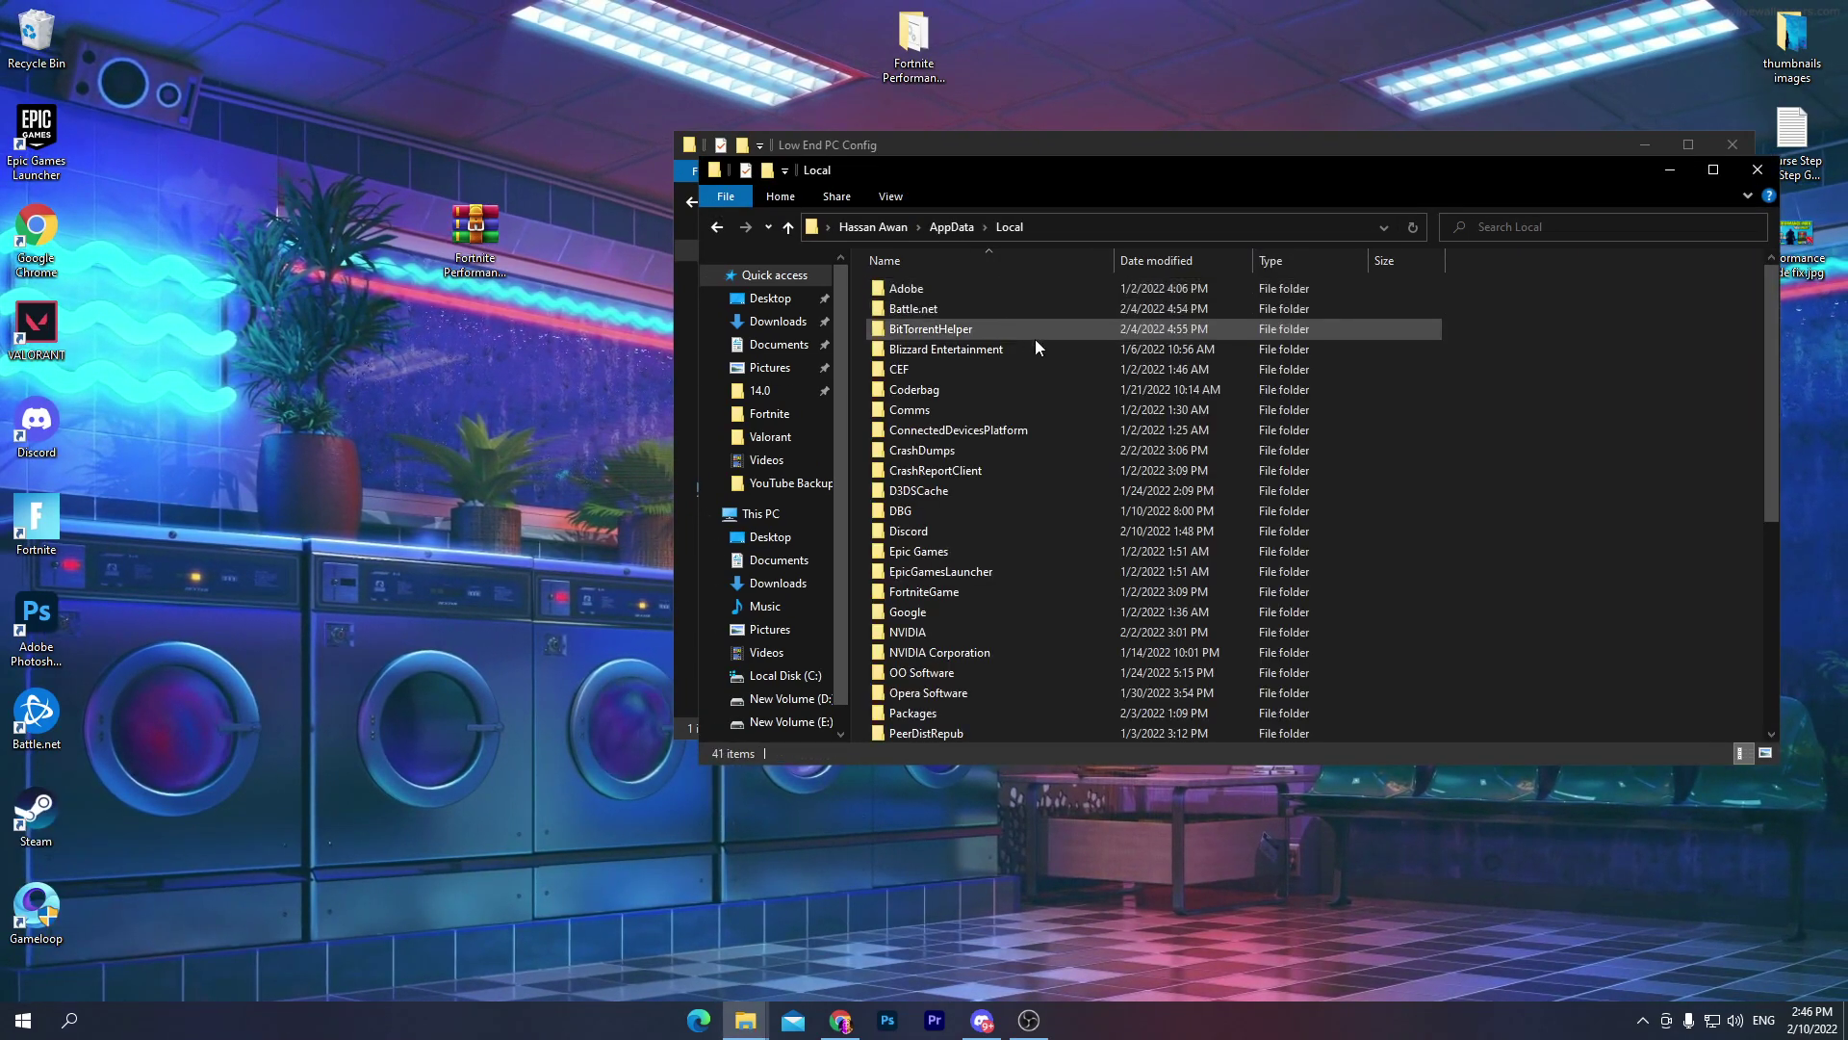
pyautogui.doubleClick(930, 597)
pyautogui.doubleClick(912, 296)
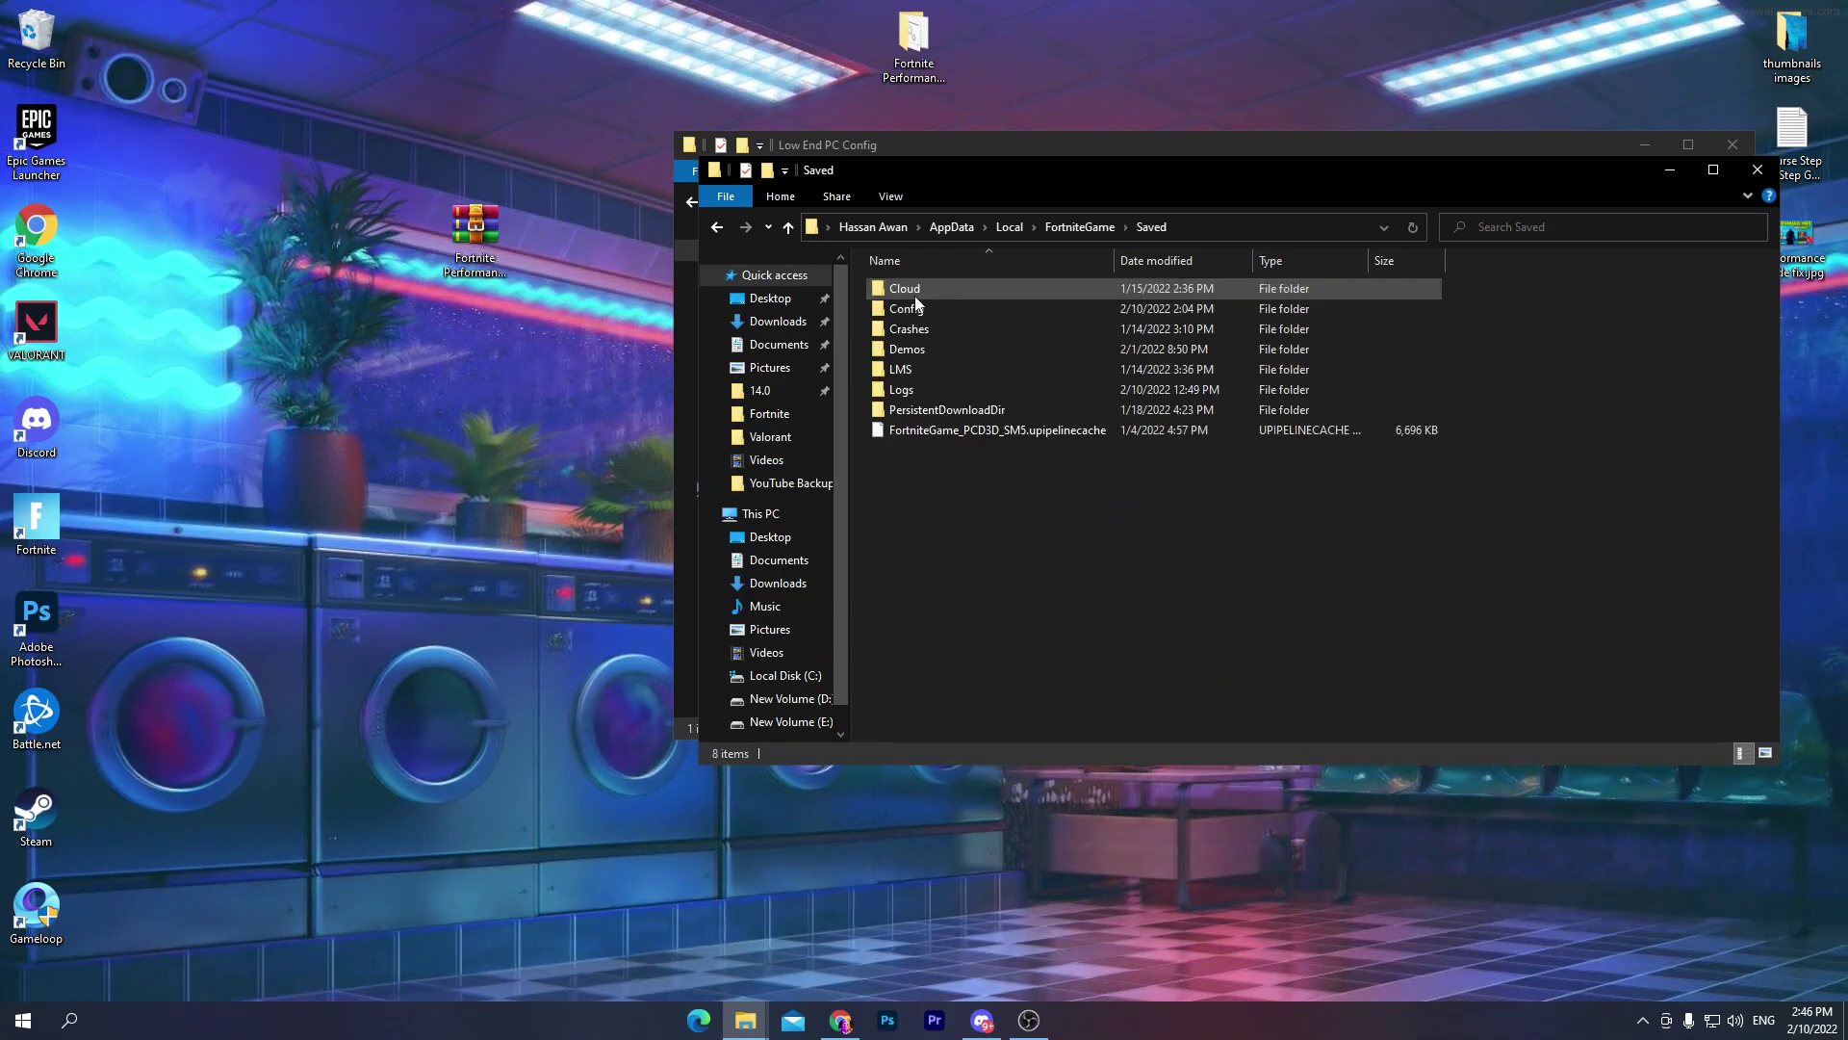
pyautogui.click(949, 314)
pyautogui.doubleClick(949, 314)
pyautogui.doubleClick(949, 314)
# Step: Paste the copied GameUserSettings.ini into WindowsClient and dismiss the Replace or Skip prompt
pyautogui.rightClick(1065, 423)
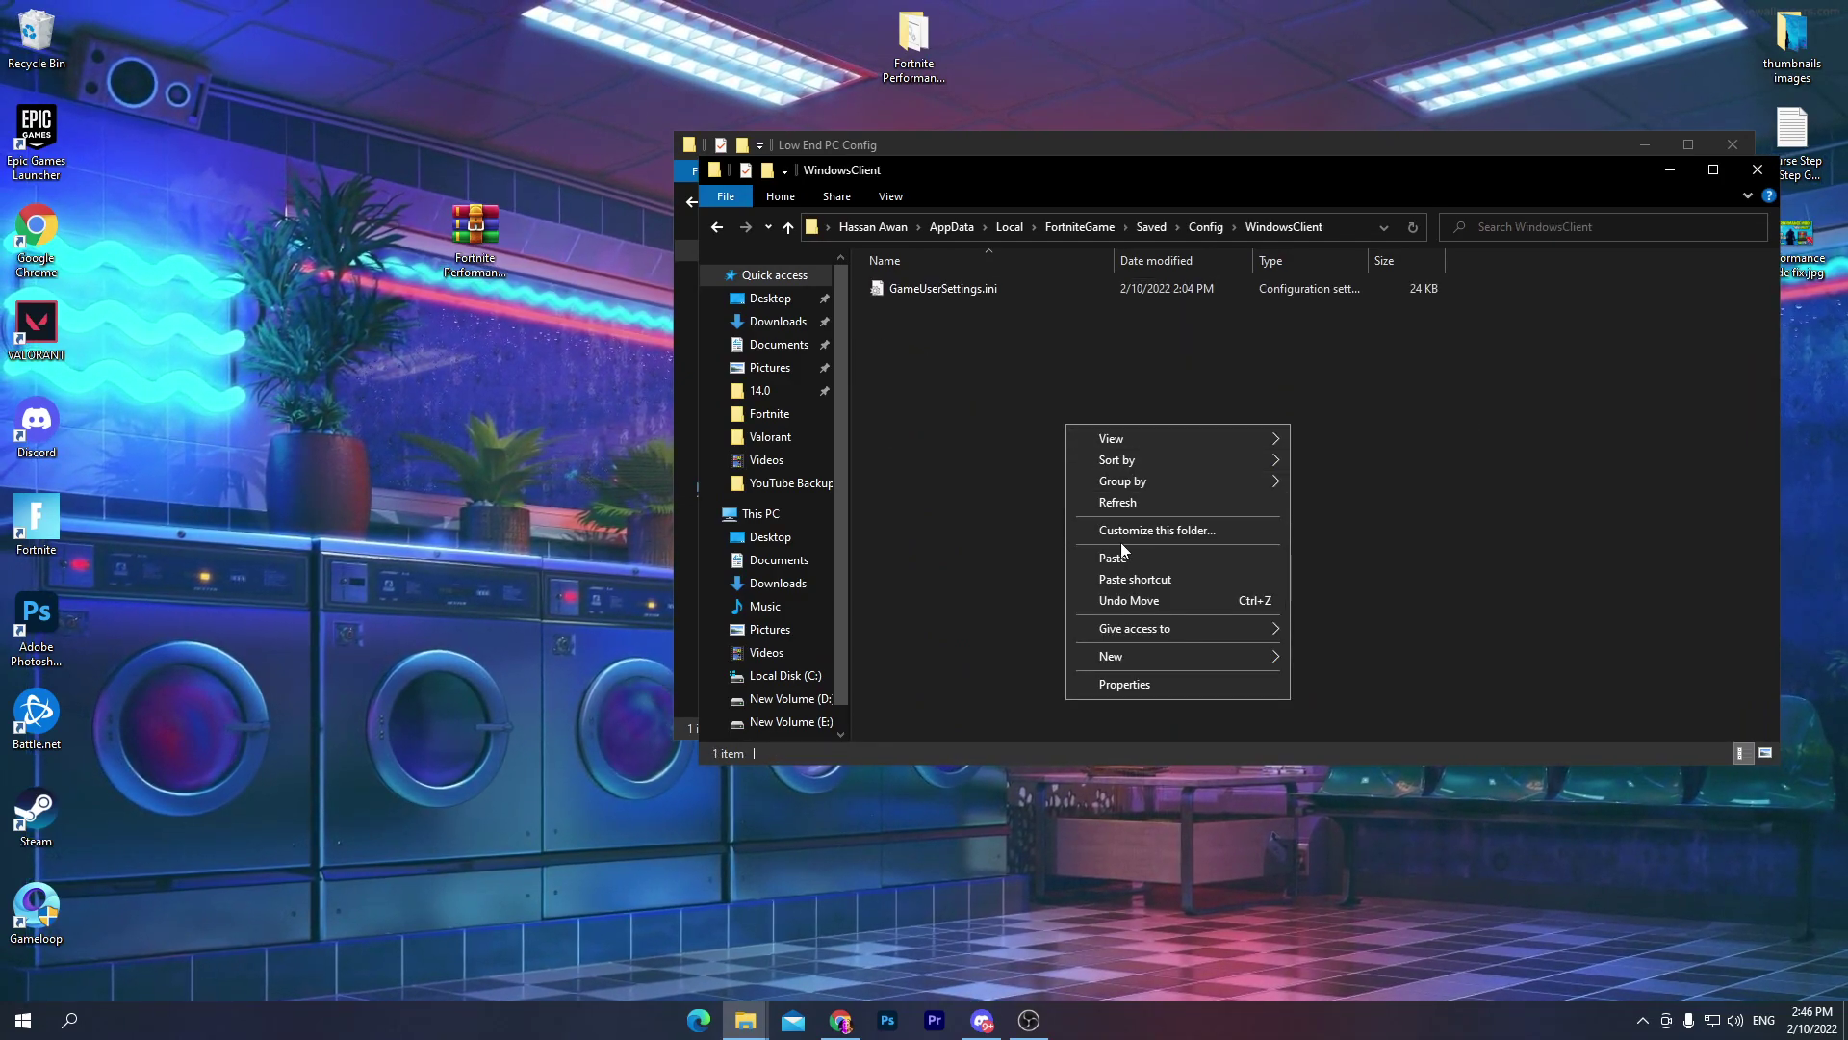
pyautogui.click(1117, 560)
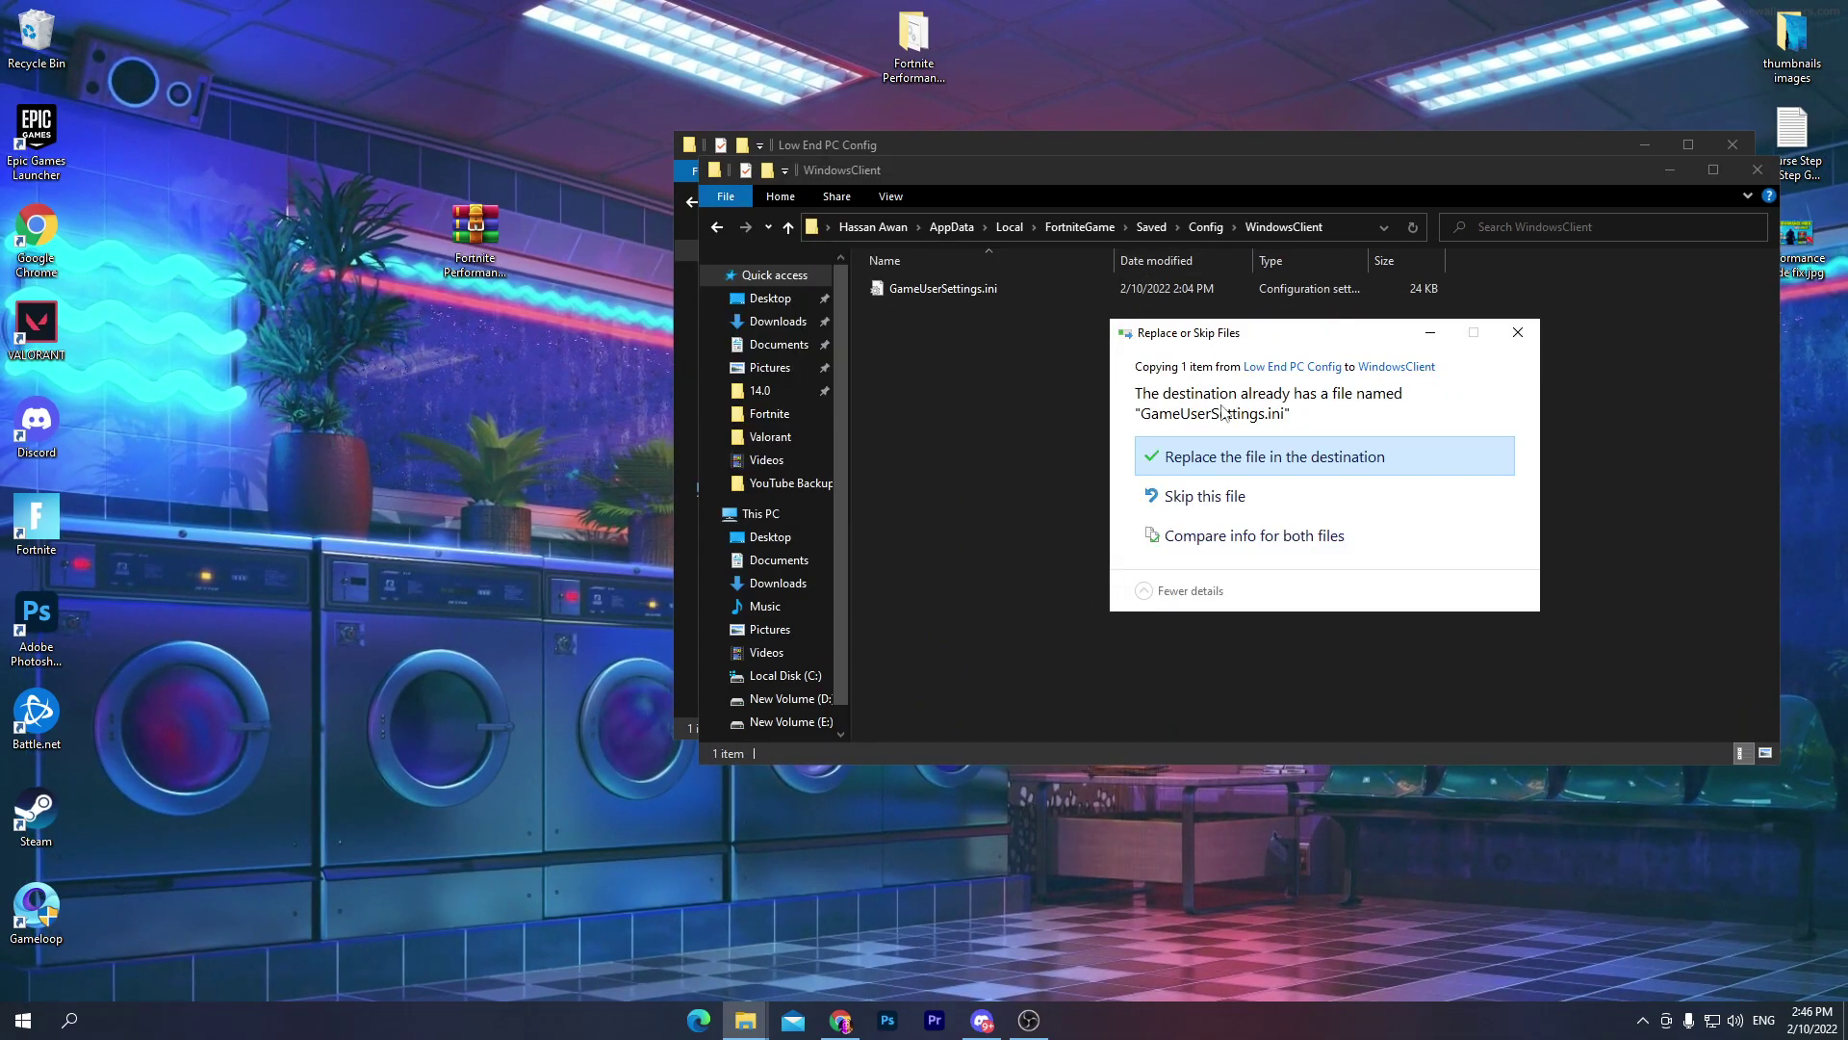
pyautogui.click(1518, 332)
# Step: Review GameUserSettings.ini's properties, then close the WindowsClient window
pyautogui.rightClick(939, 289)
pyautogui.click(973, 780)
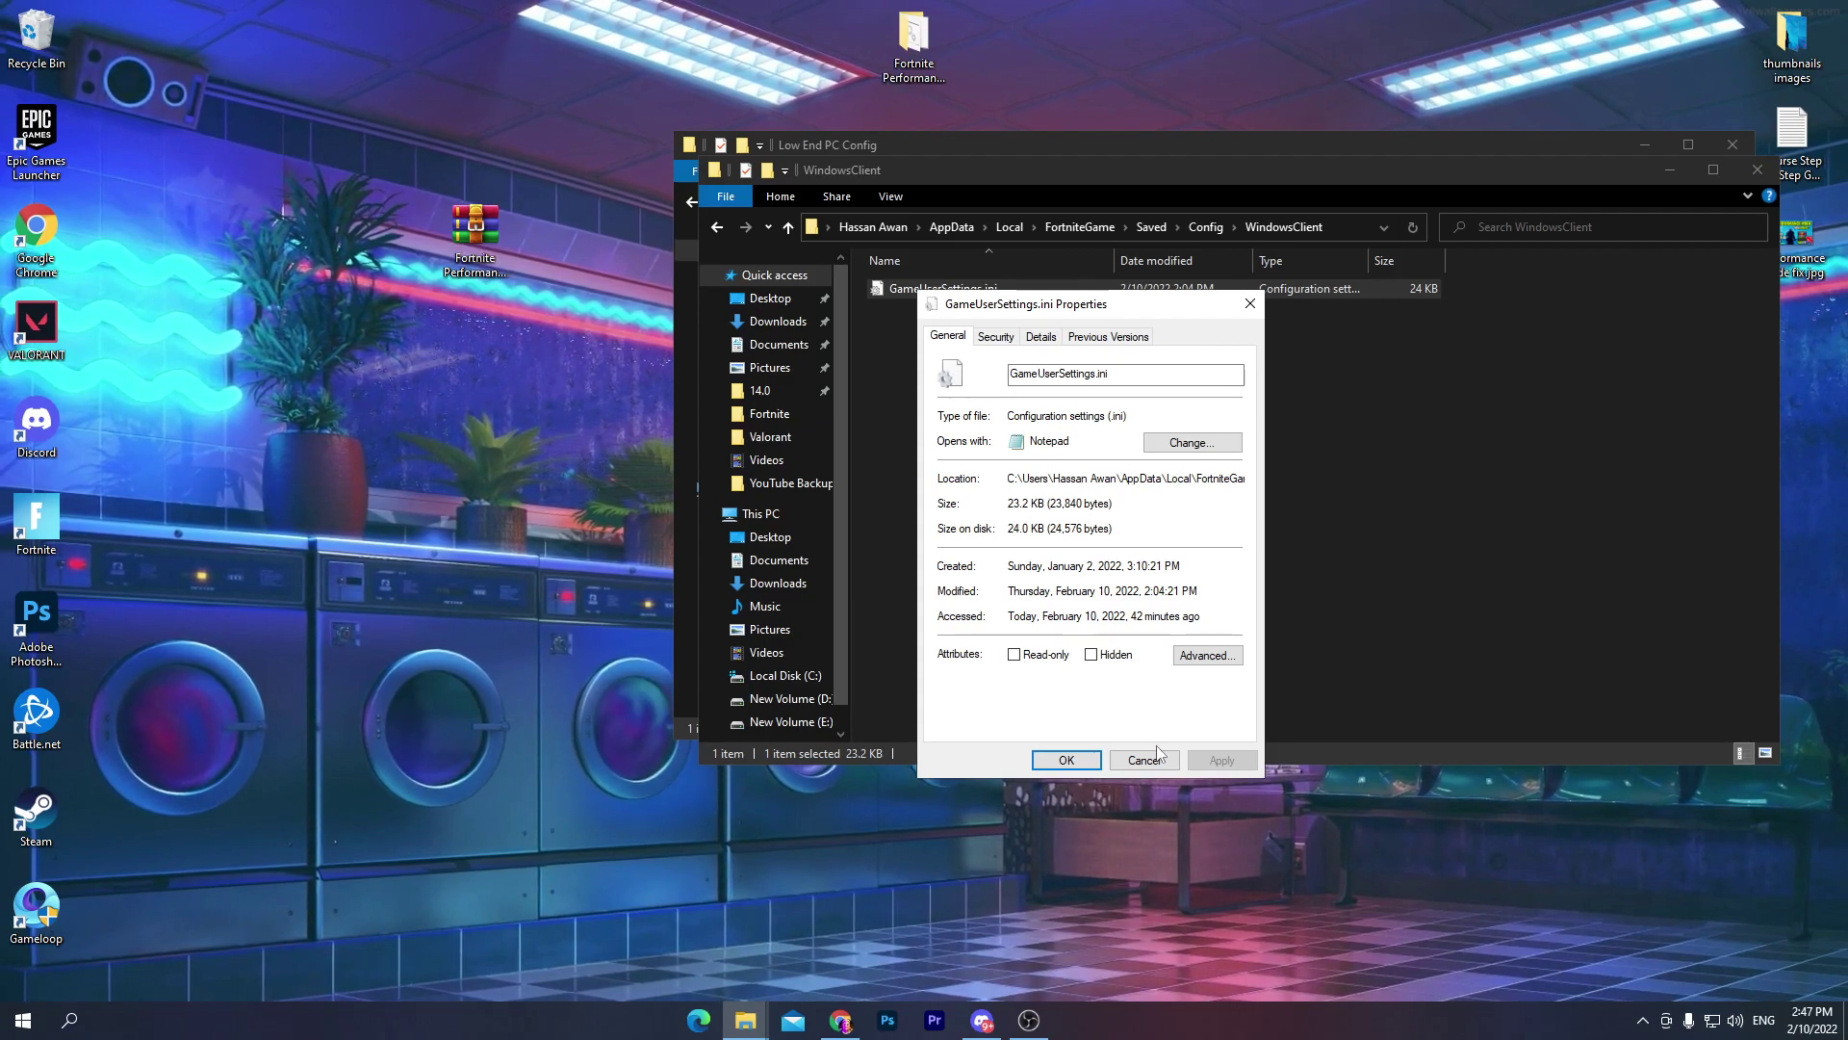
pyautogui.click(1063, 761)
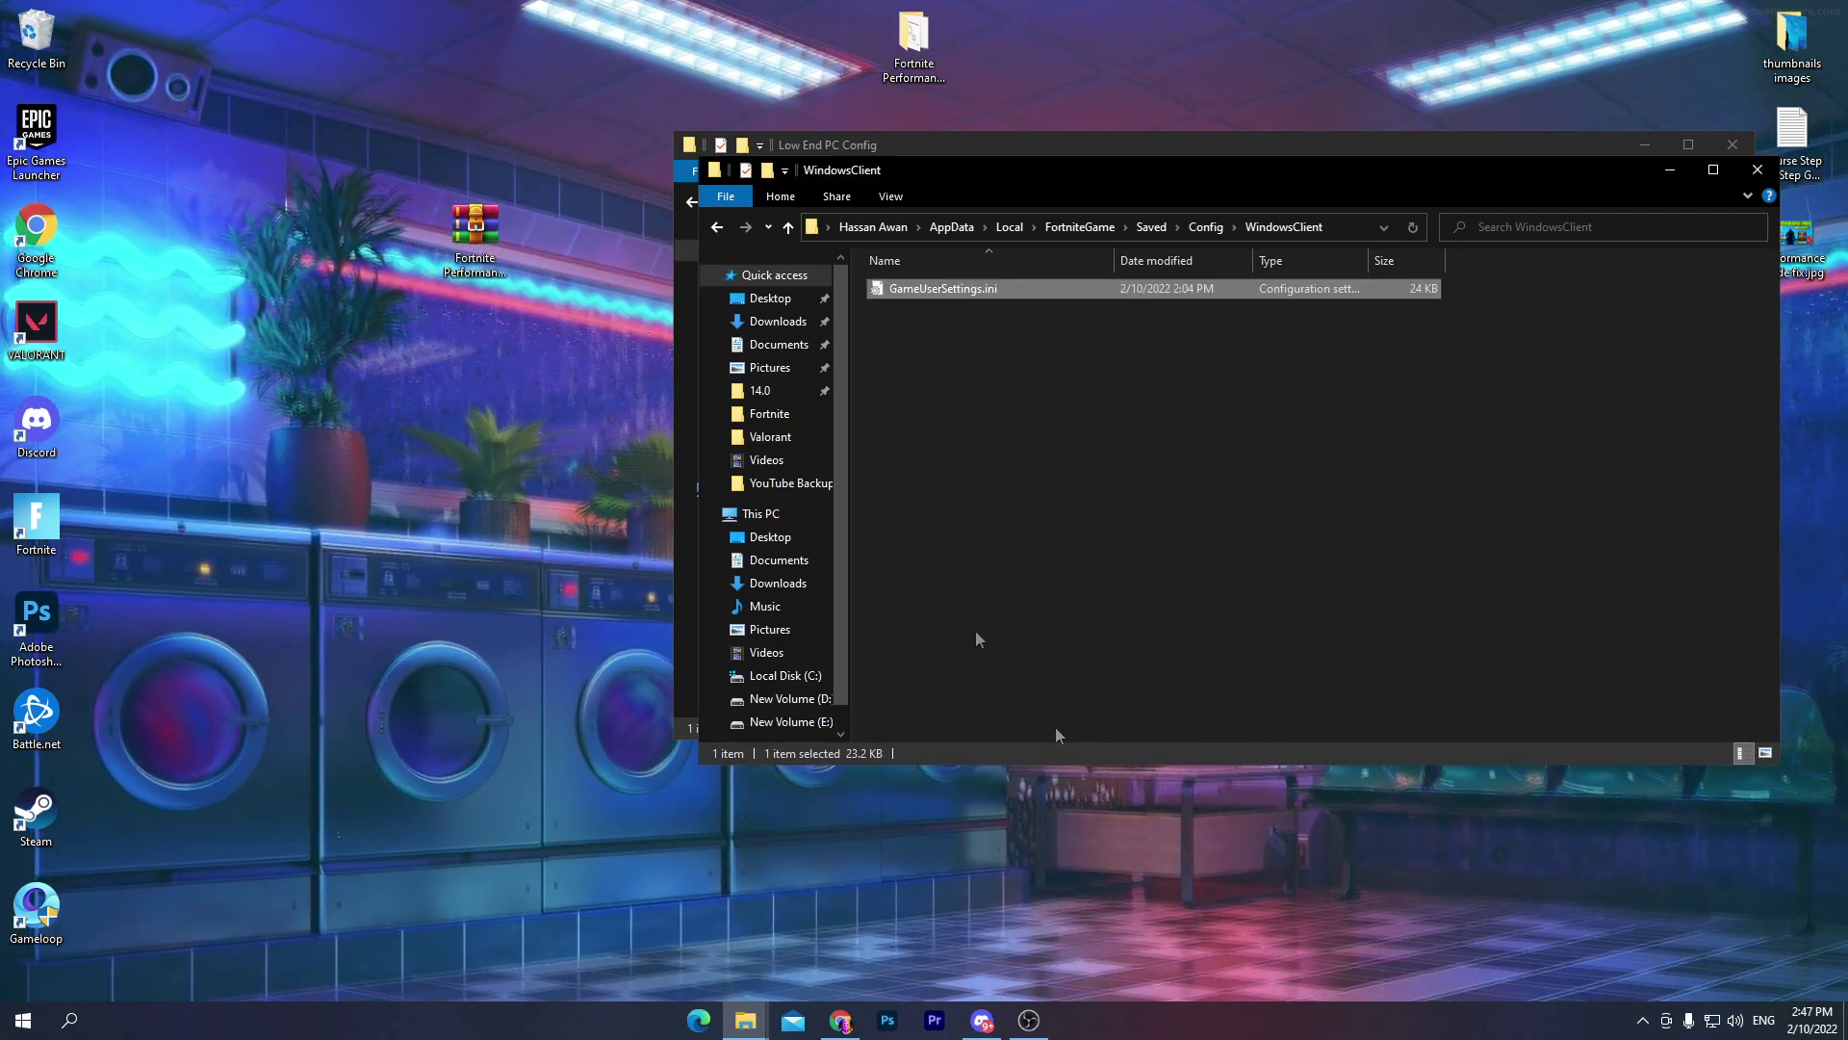
pyautogui.click(1754, 181)
# Step: Test-launch RunWithAffinity.exe from the pack folder, then drag it onto the desktop
pyautogui.click(910, 204)
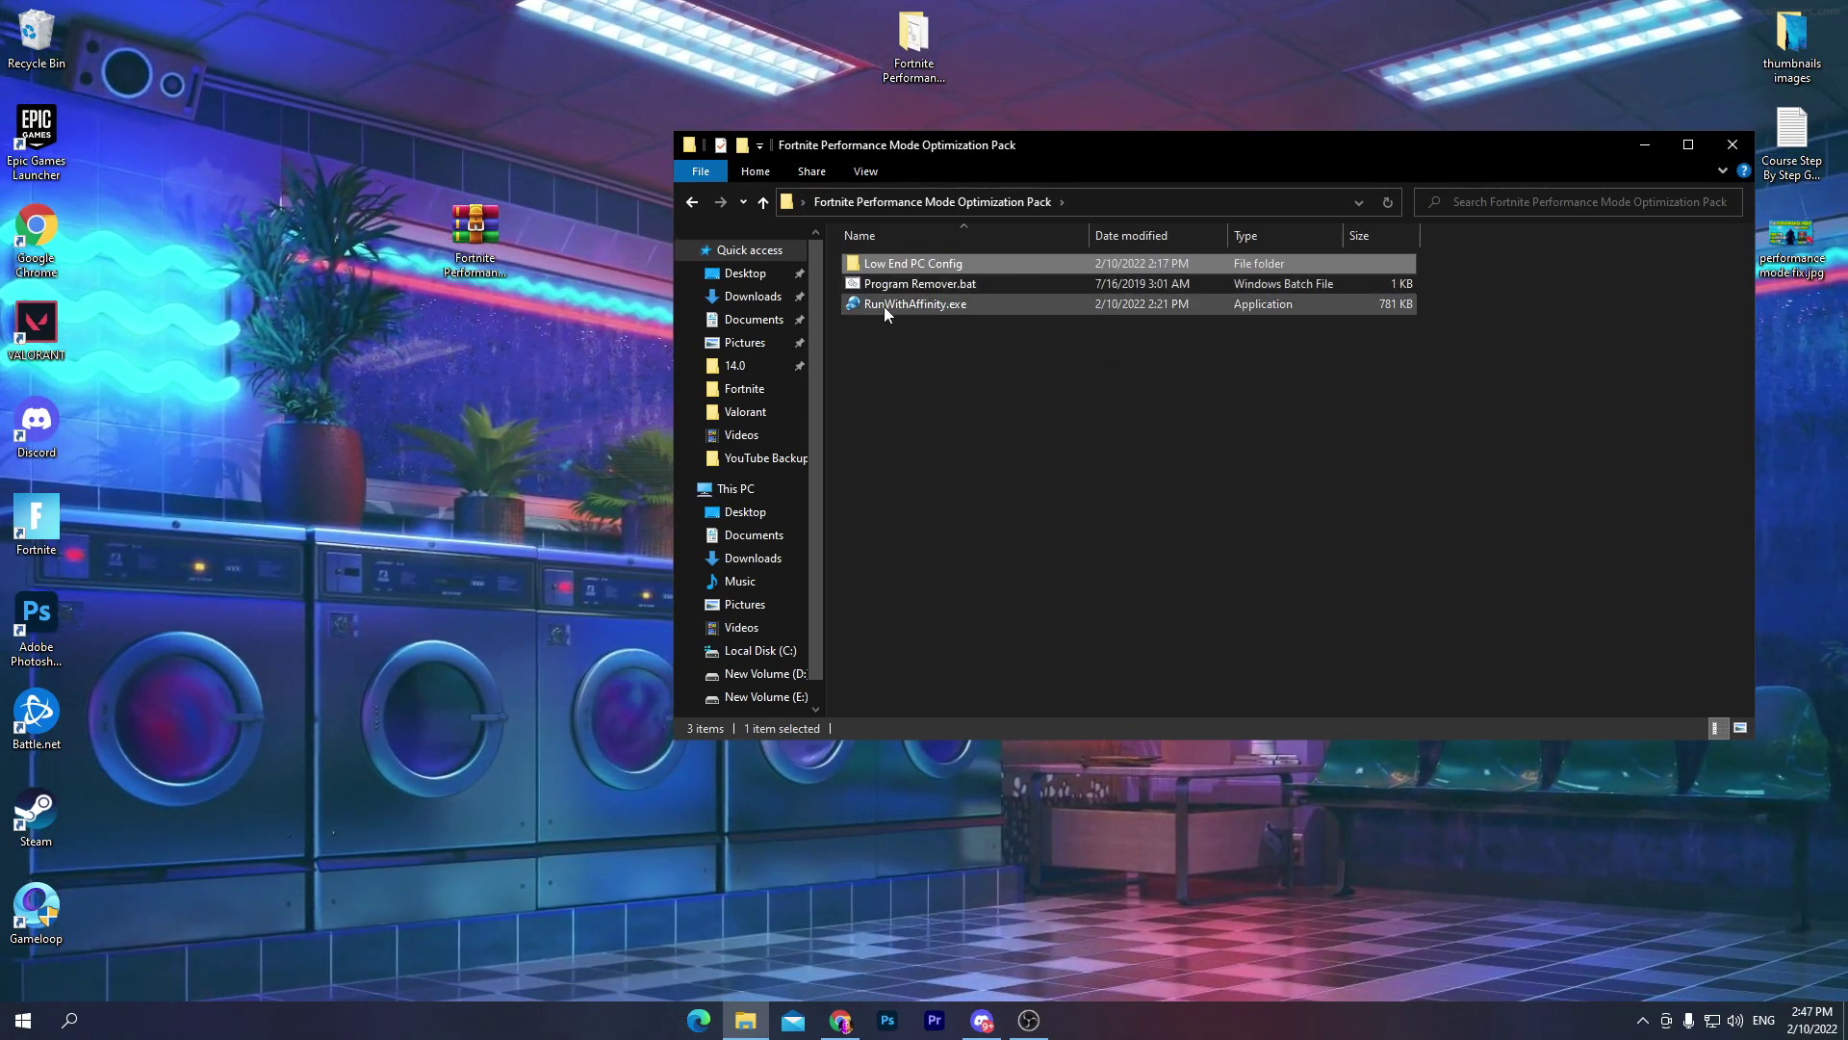
pyautogui.click(962, 308)
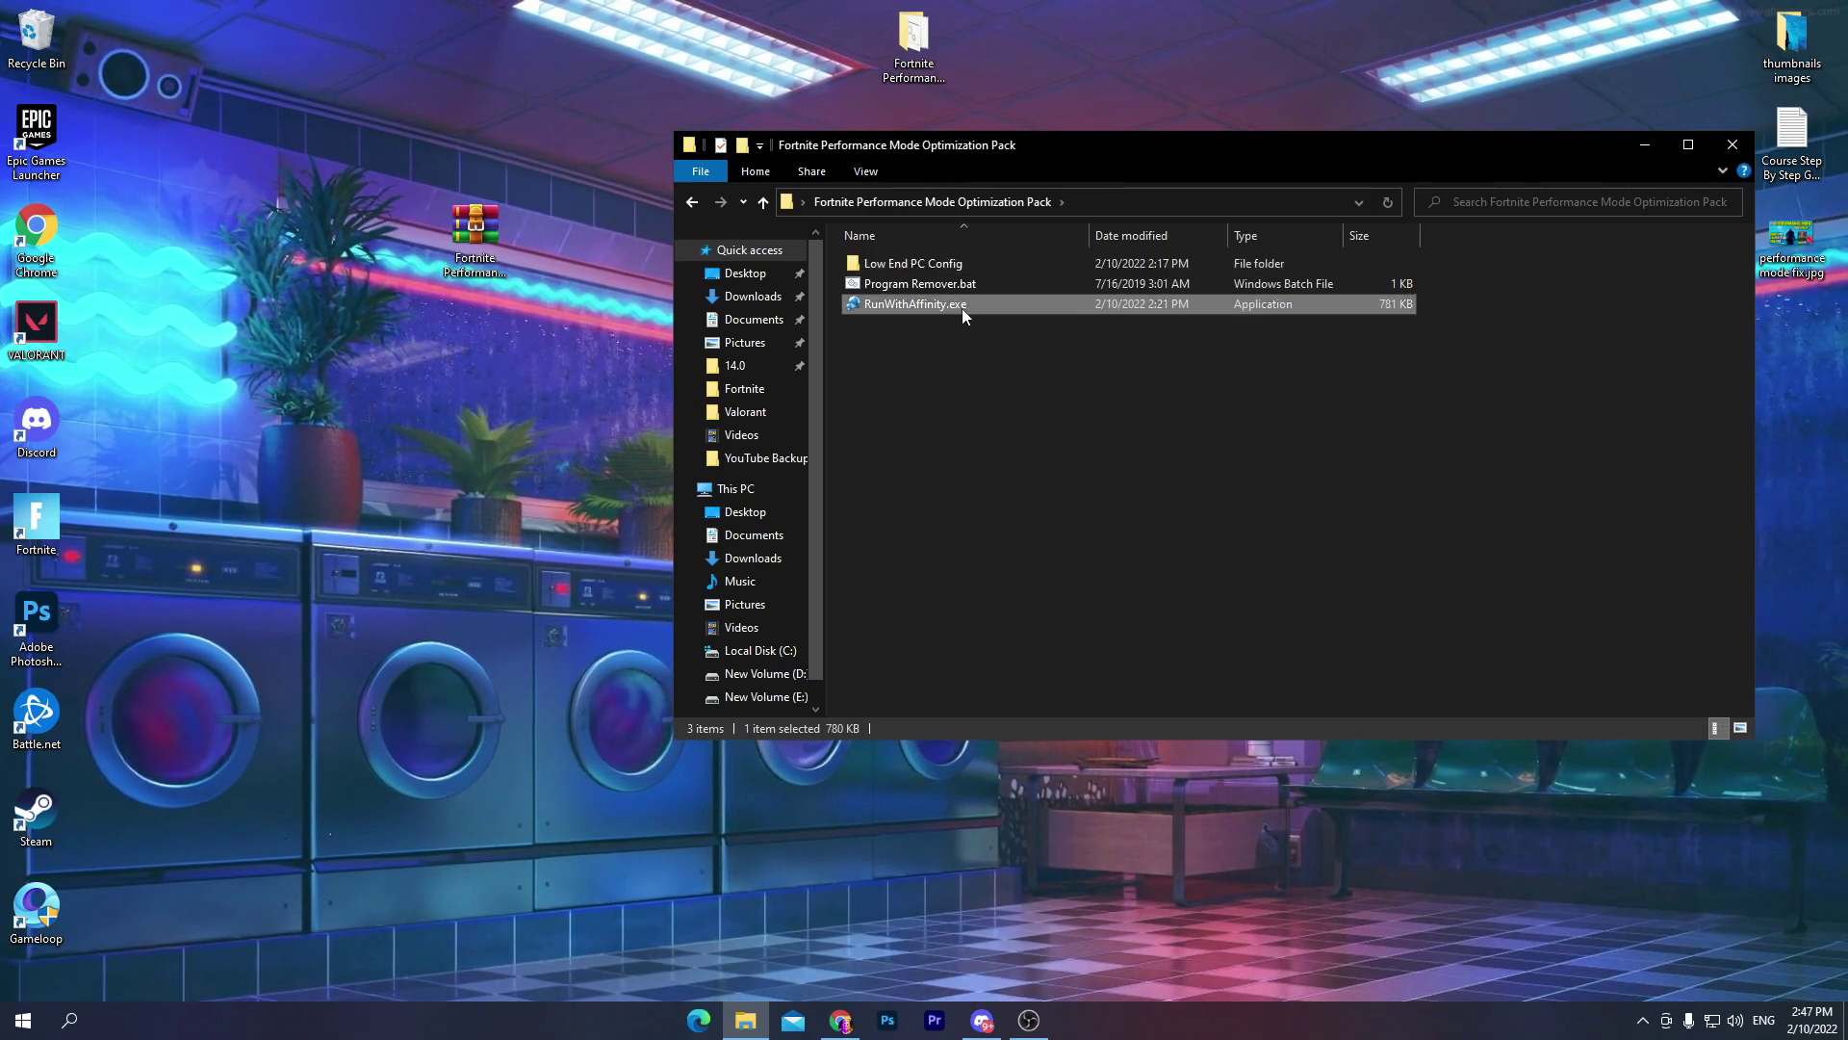
pyautogui.doubleClick(962, 308)
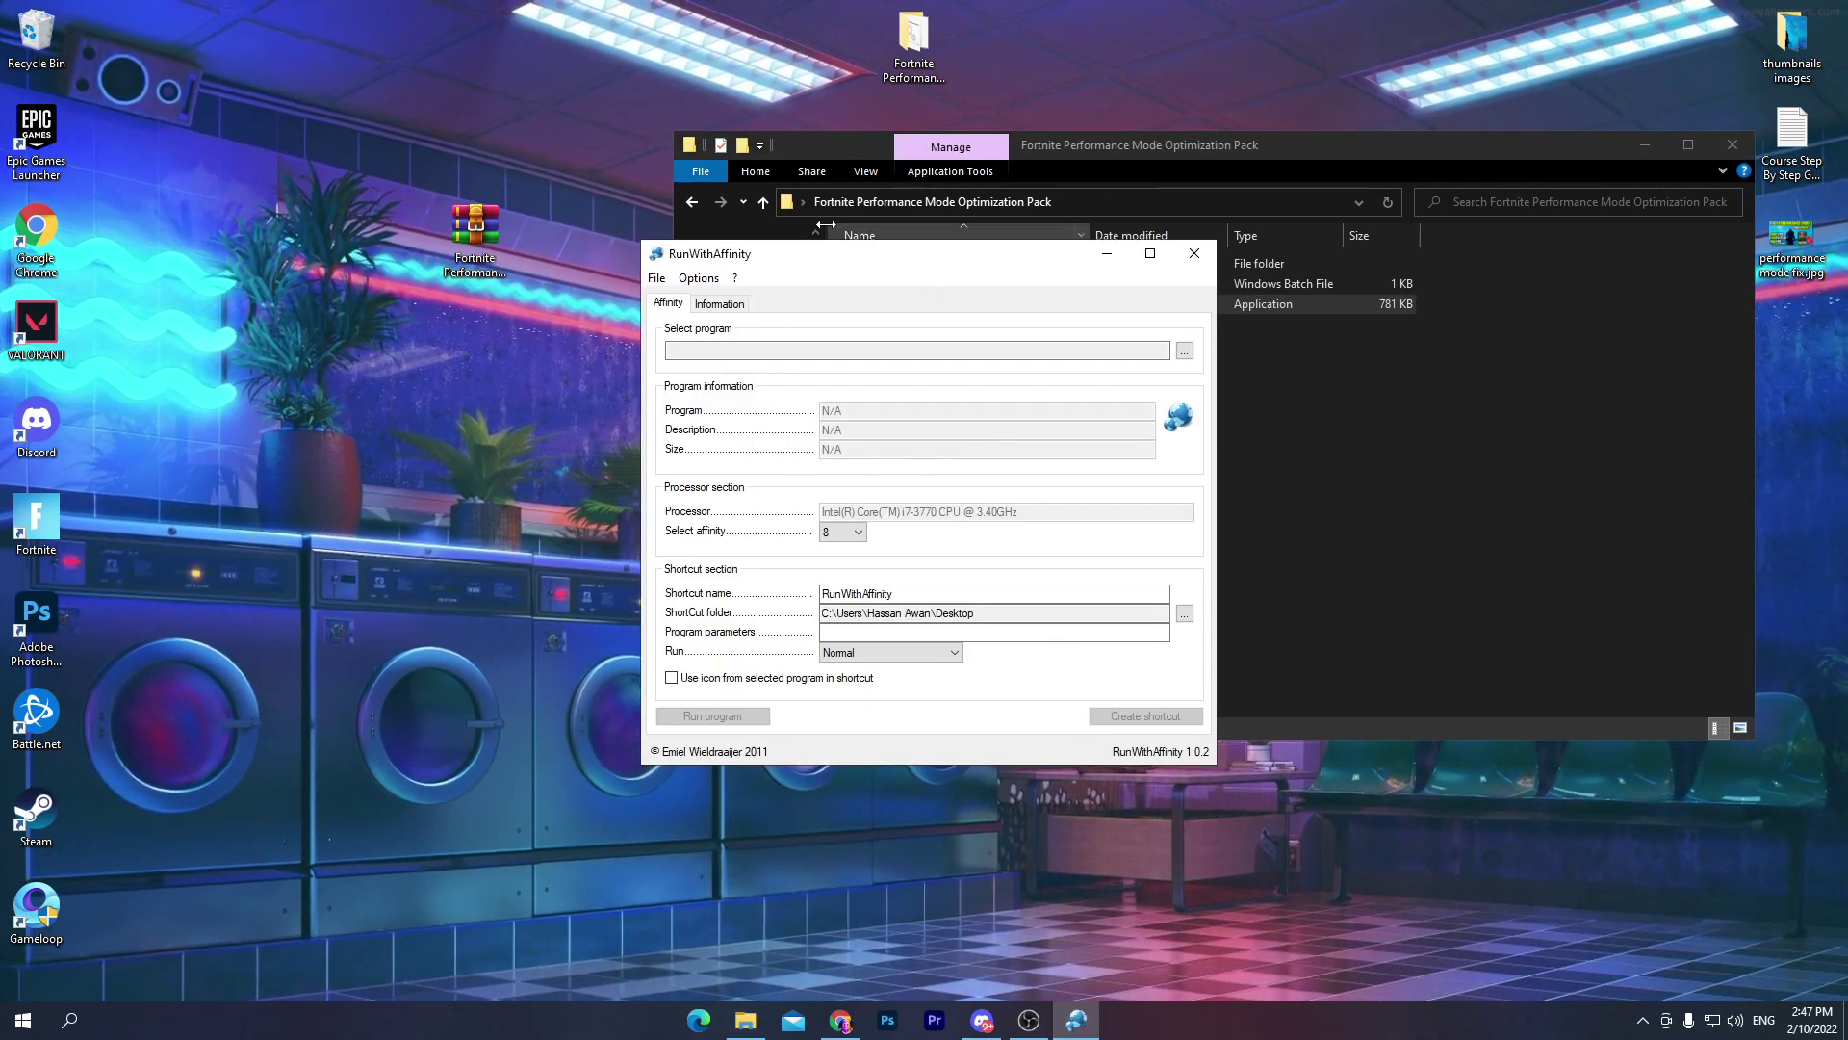
pyautogui.click(1194, 253)
pyautogui.moveTo(870, 304); pyautogui.dragTo(114, 135)
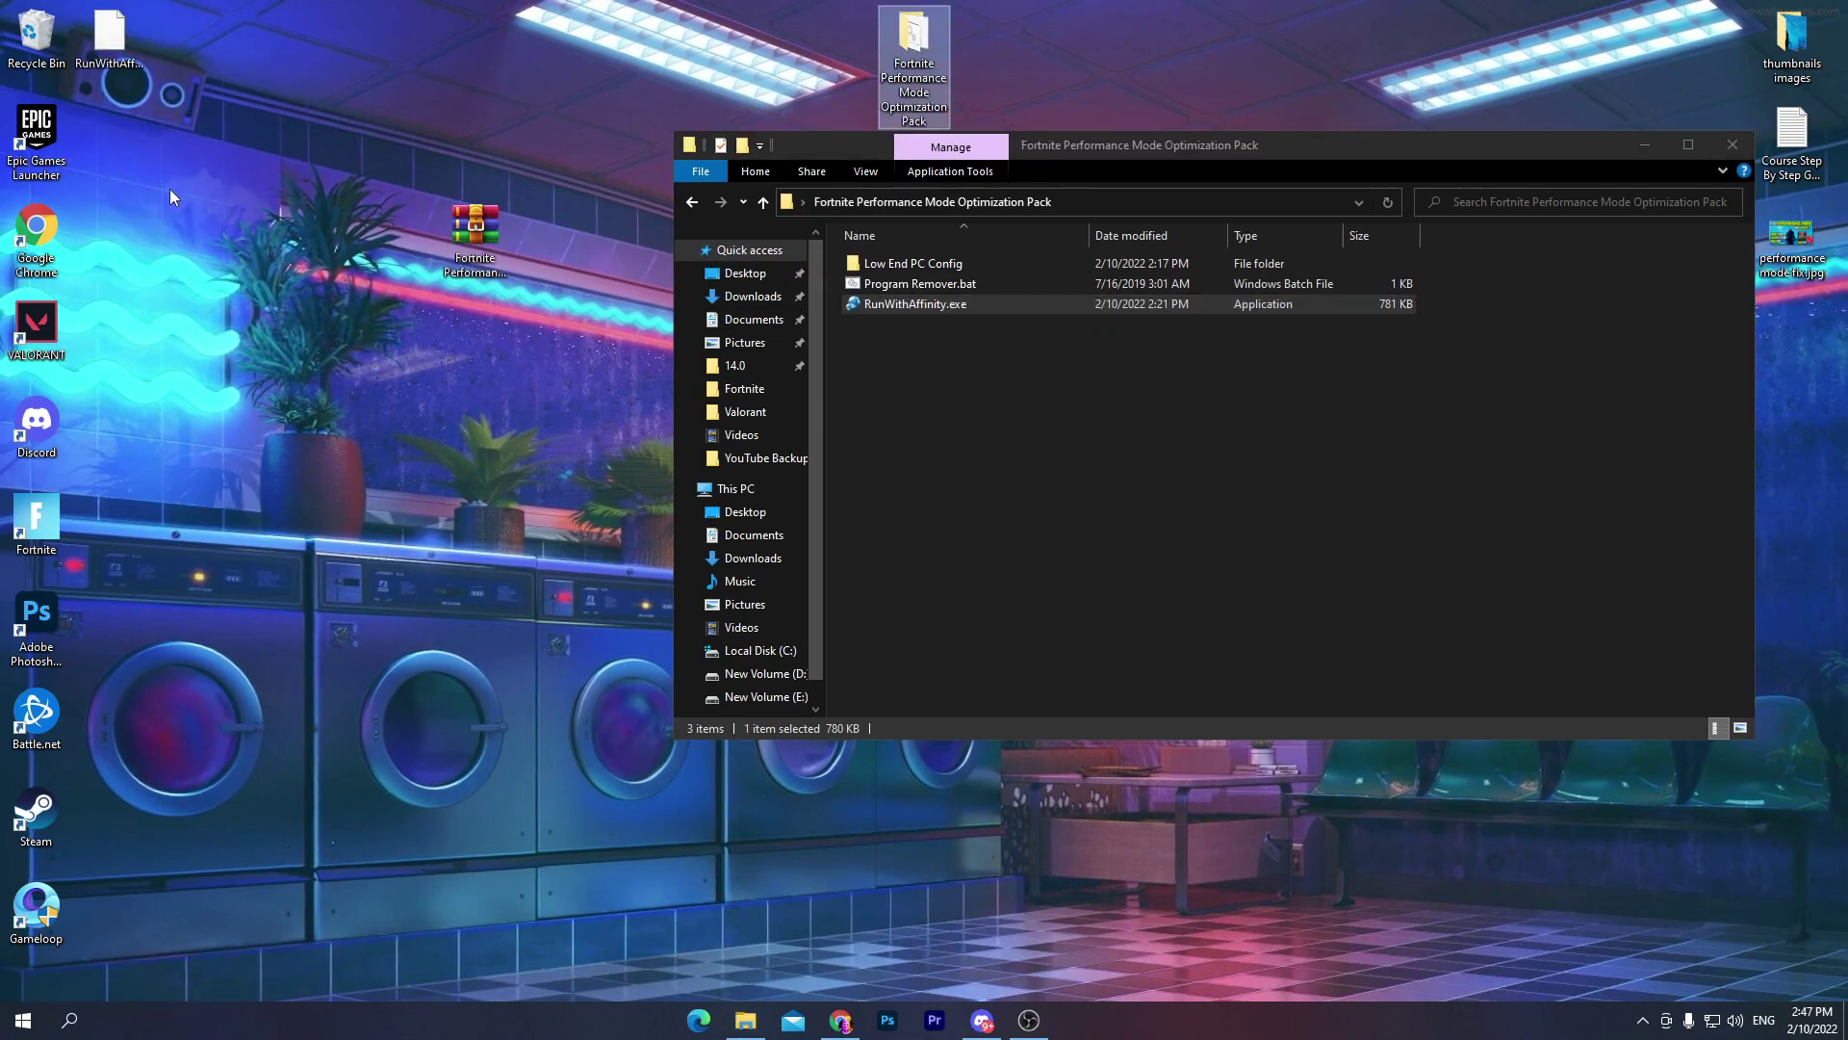
pyautogui.click(1644, 146)
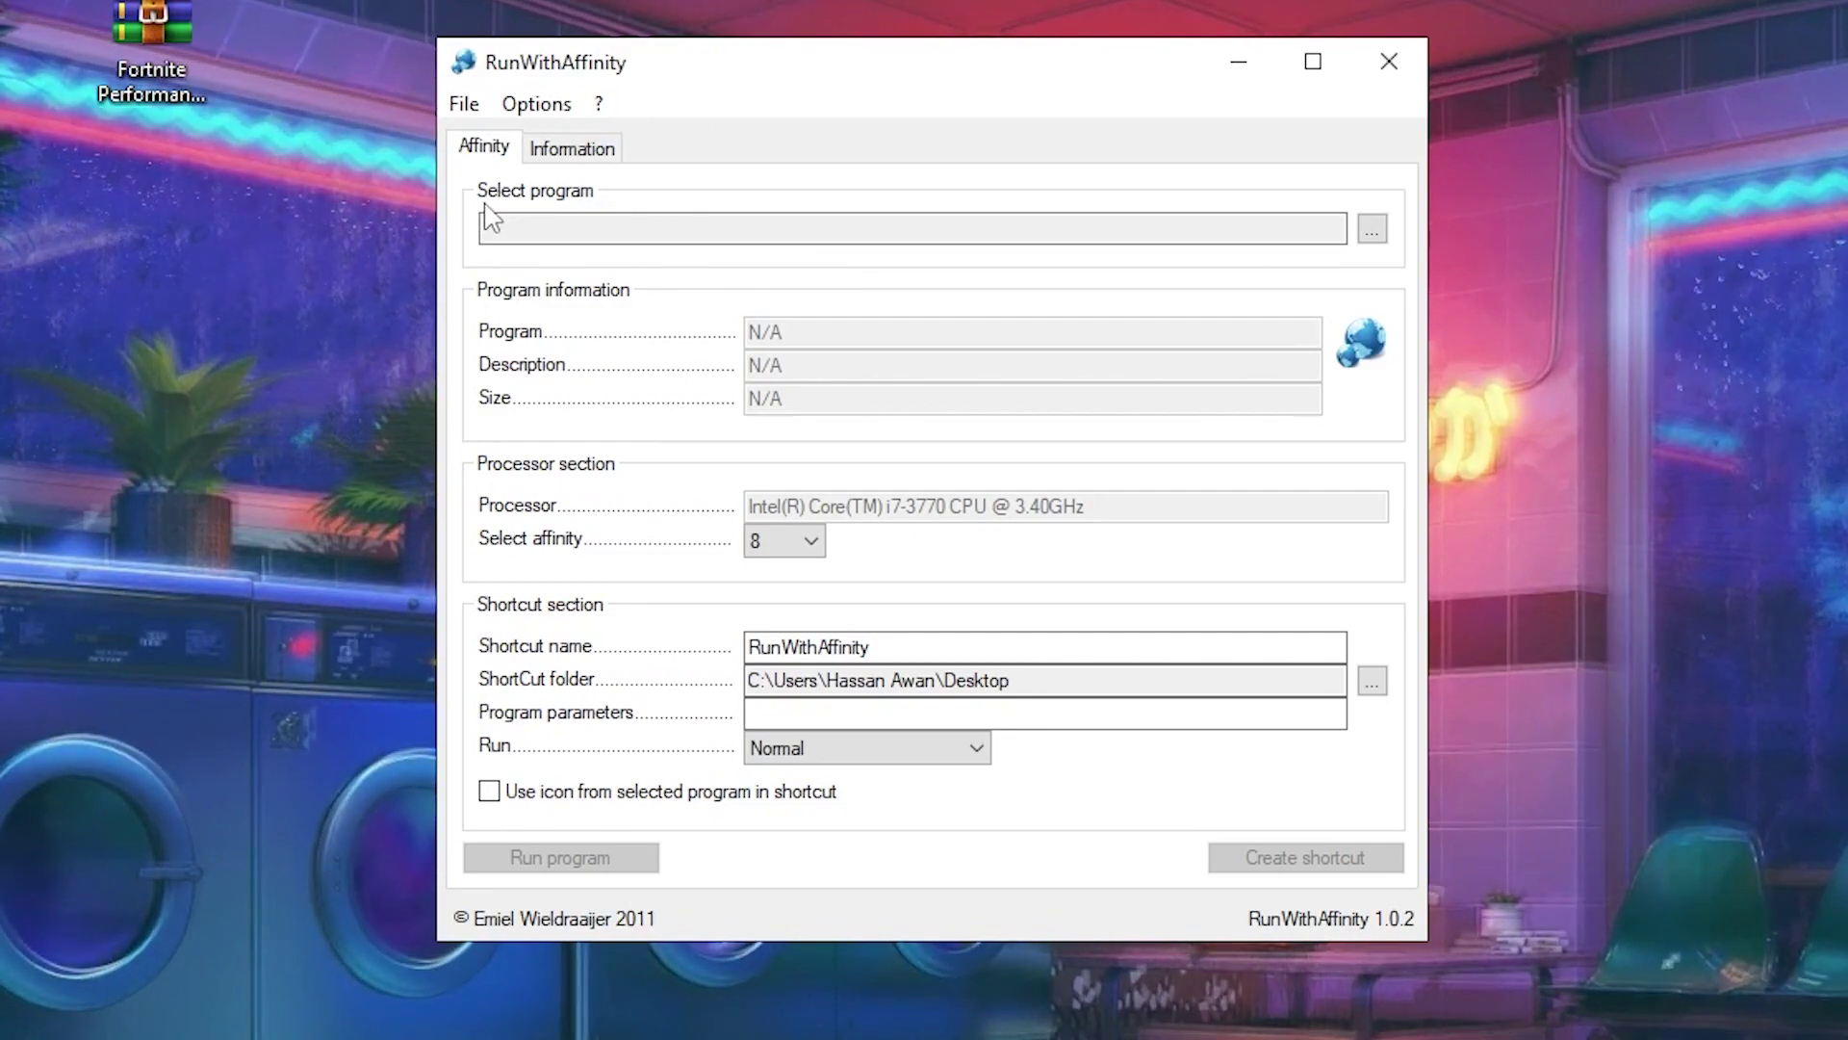
# Step: Try the Fortnite desktop shortcut as the program and dismiss the catastrophic failure error
pyautogui.click(1373, 229)
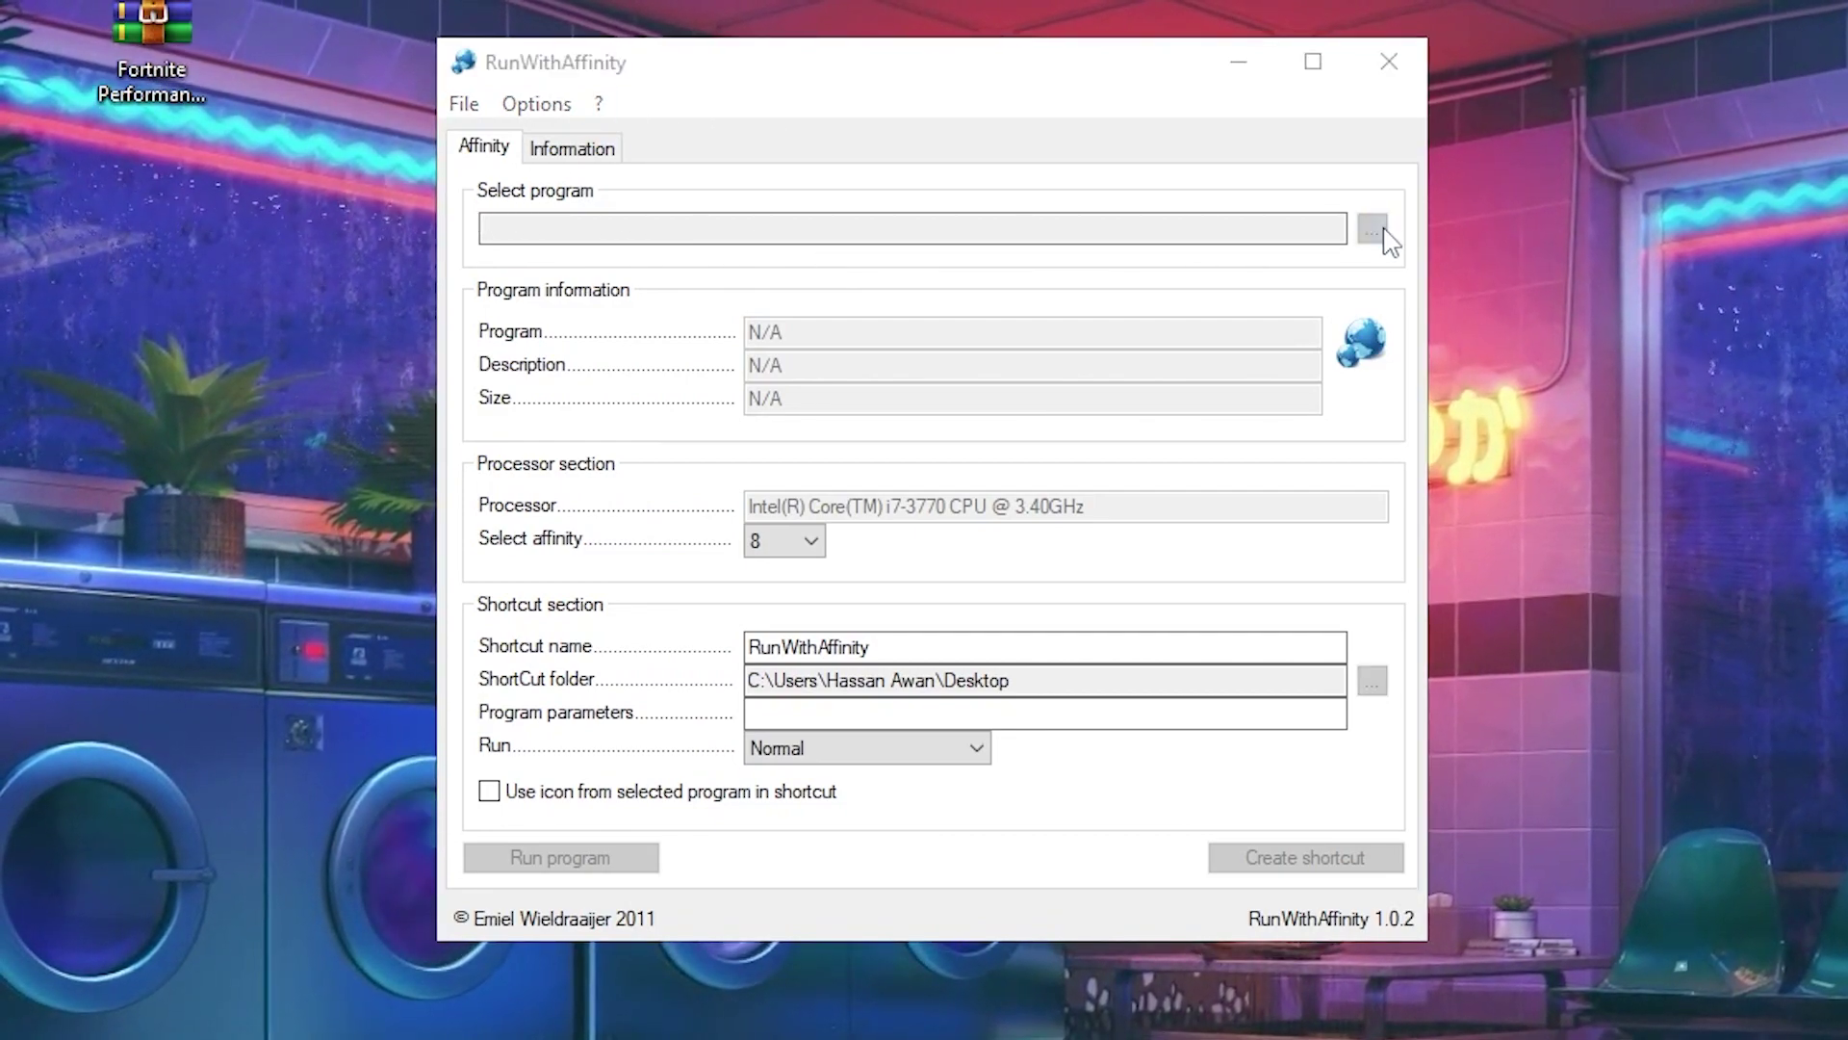
pyautogui.scroll(-5, 1138, 50)
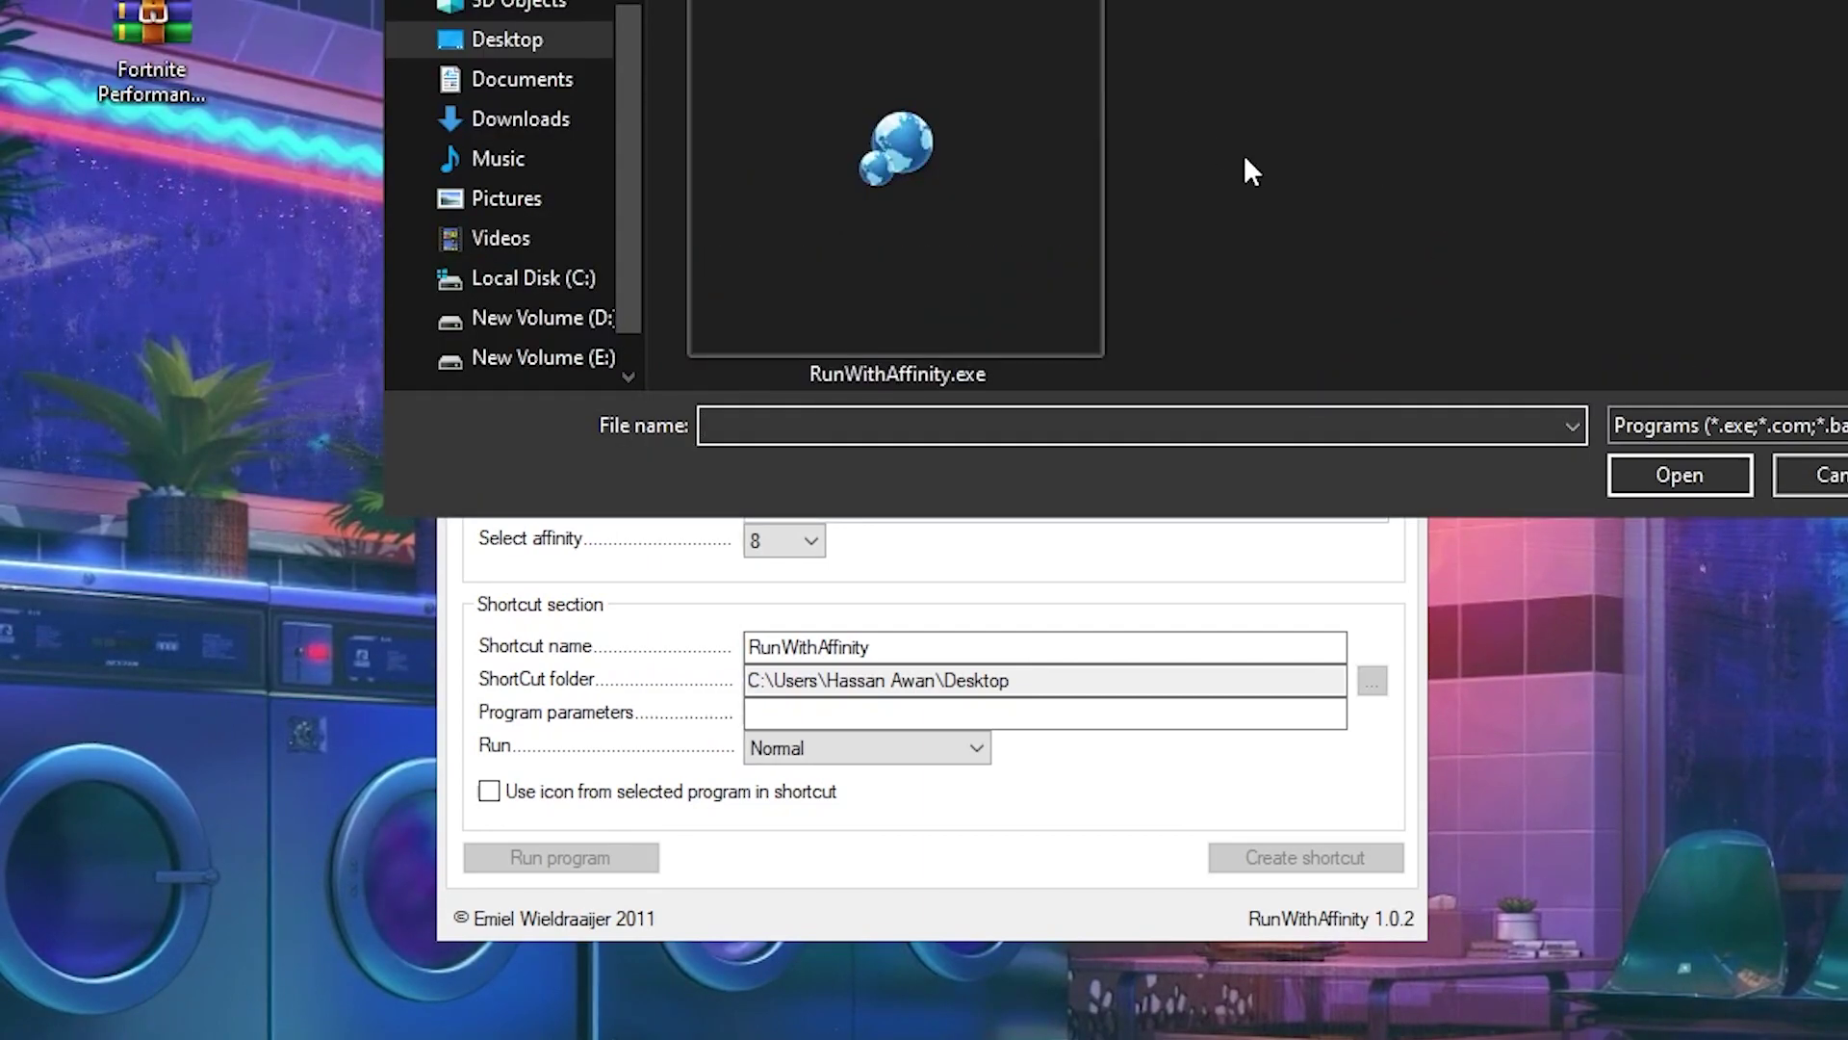
pyautogui.scroll(5, 1244, 169)
pyautogui.scroll(-2, 1139, 150)
pyautogui.scroll(2, 1160, 258)
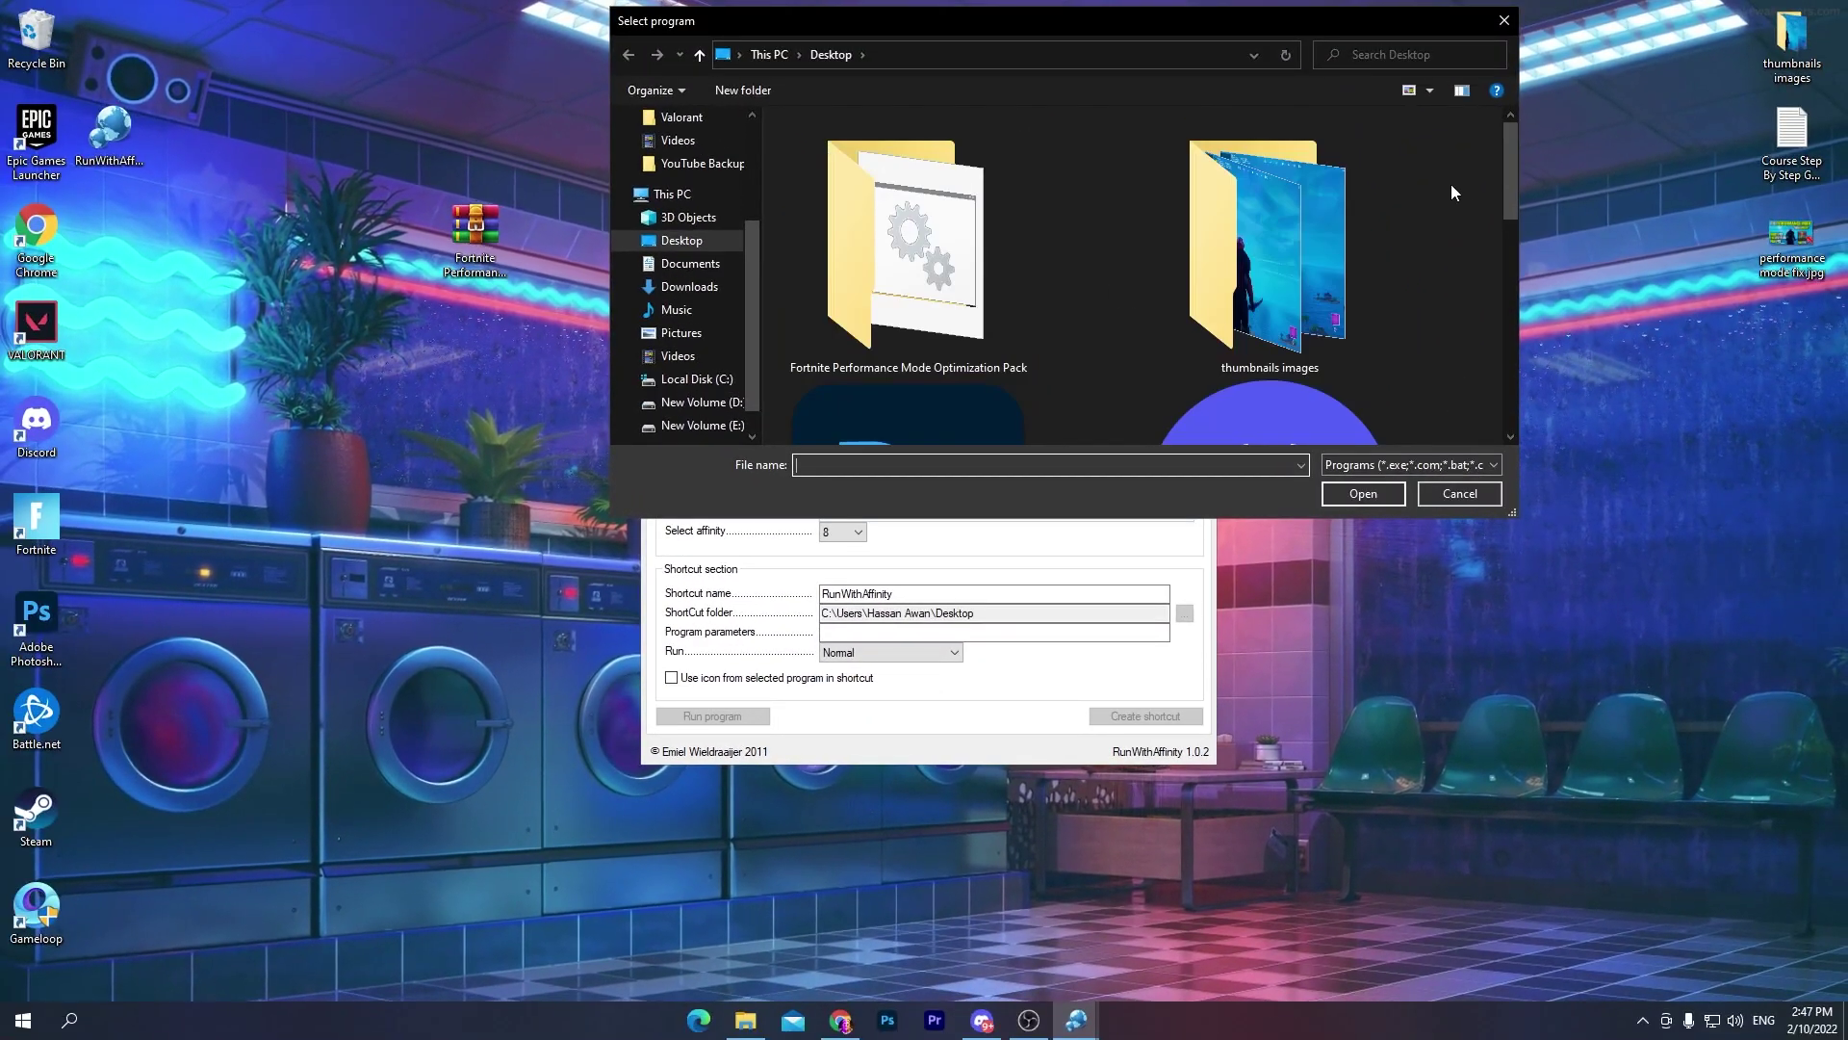
pyautogui.moveTo(1603, 123); pyautogui.dragTo(1604, 200)
pyautogui.moveTo(1519, 248); pyautogui.dragTo(1529, 332)
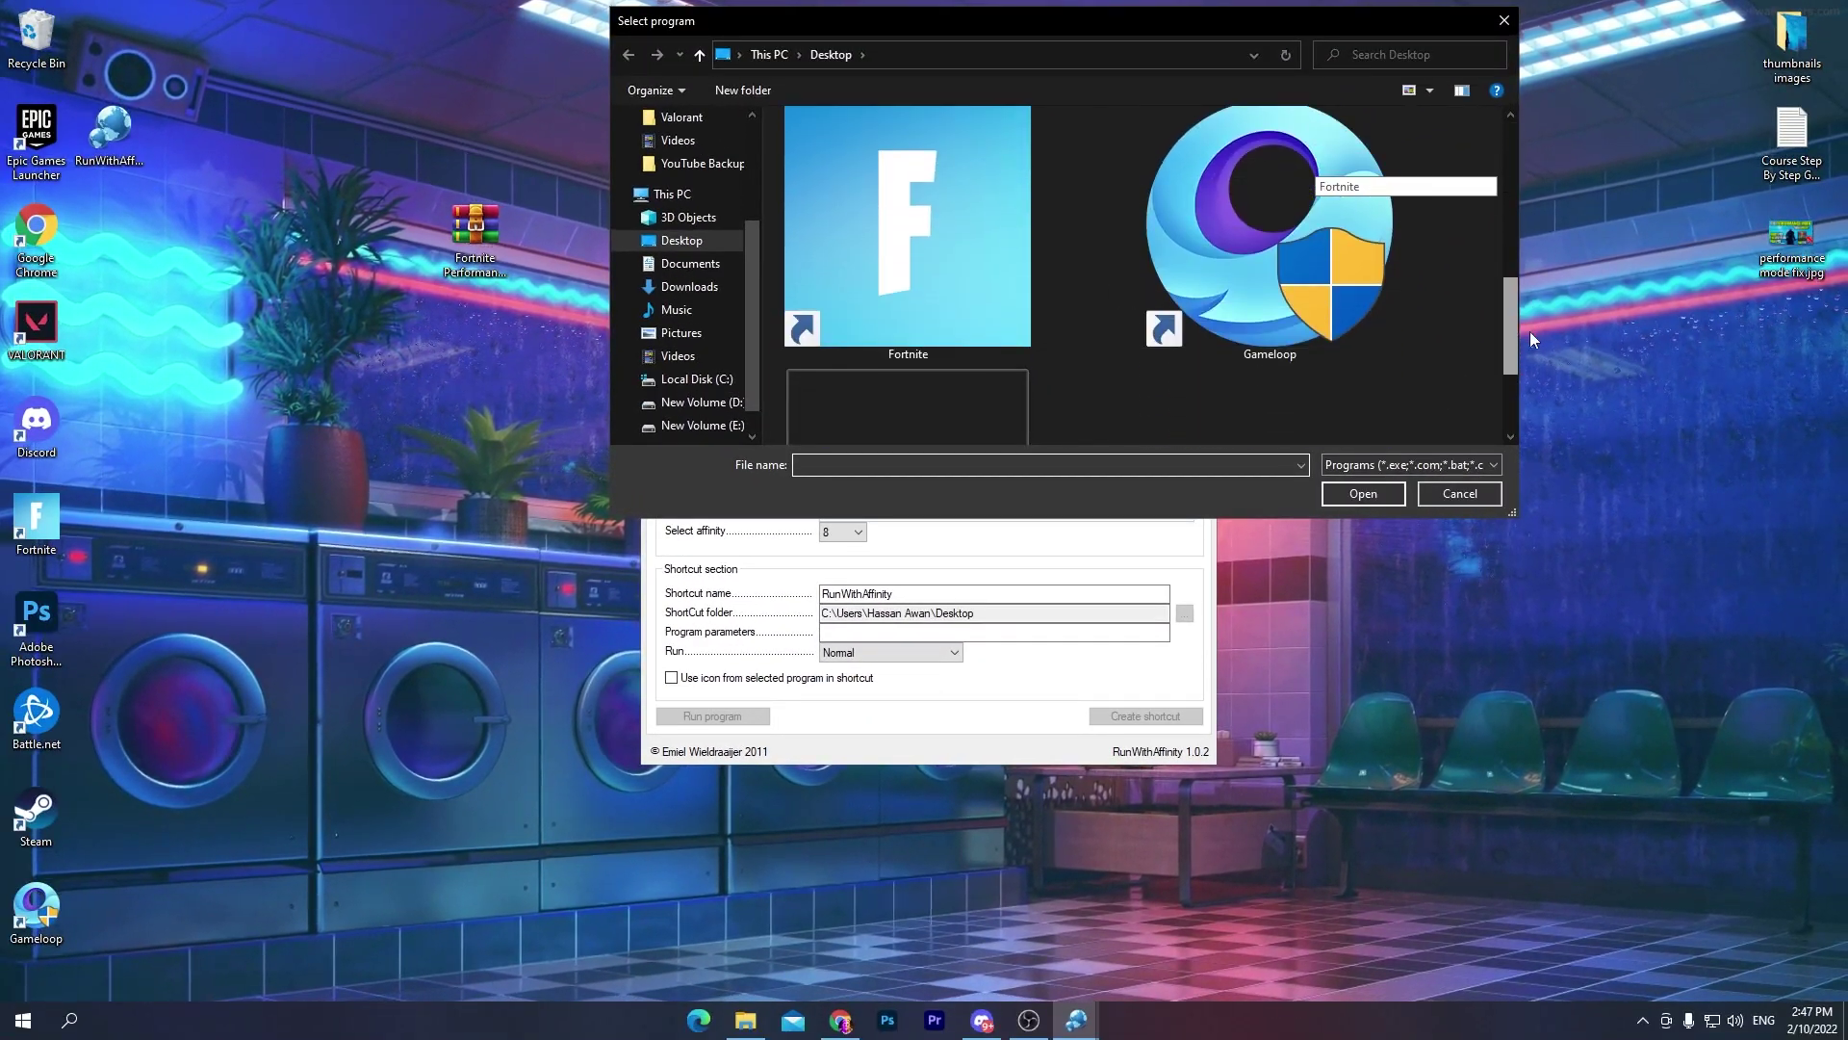
pyautogui.click(903, 281)
pyautogui.click(1342, 497)
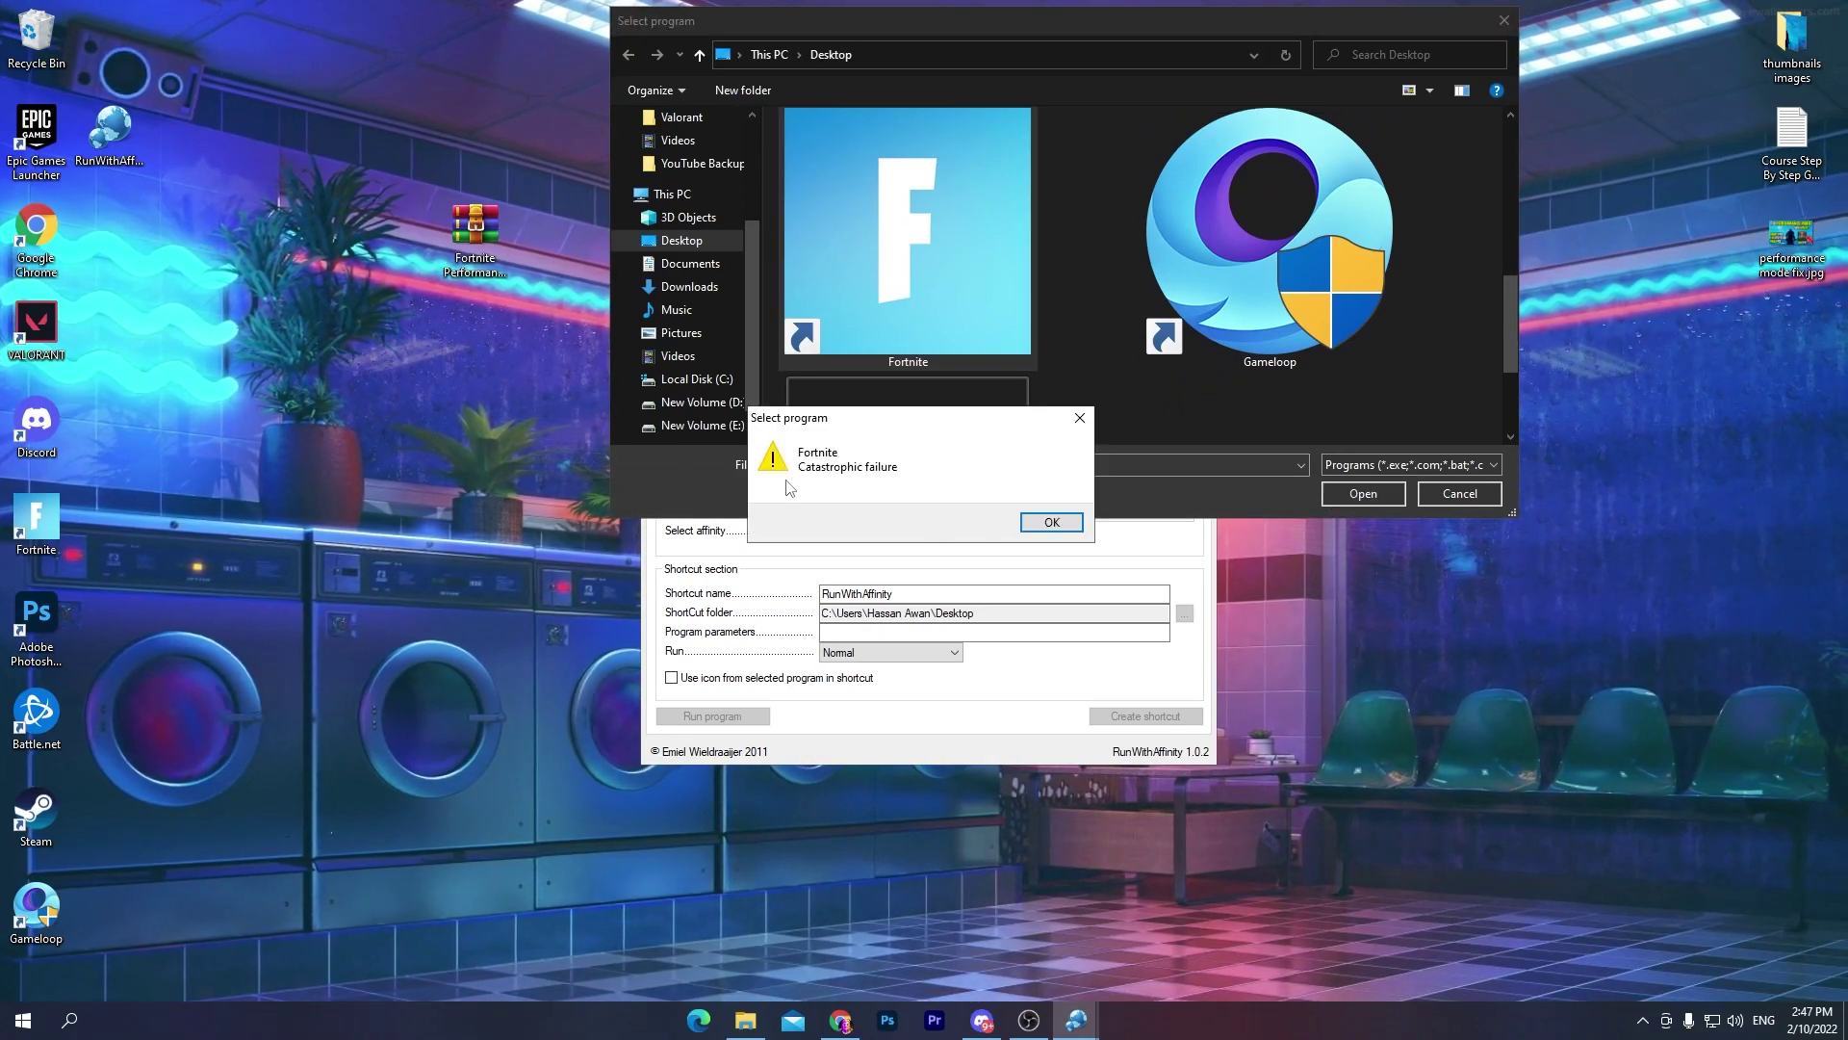
pyautogui.click(1079, 420)
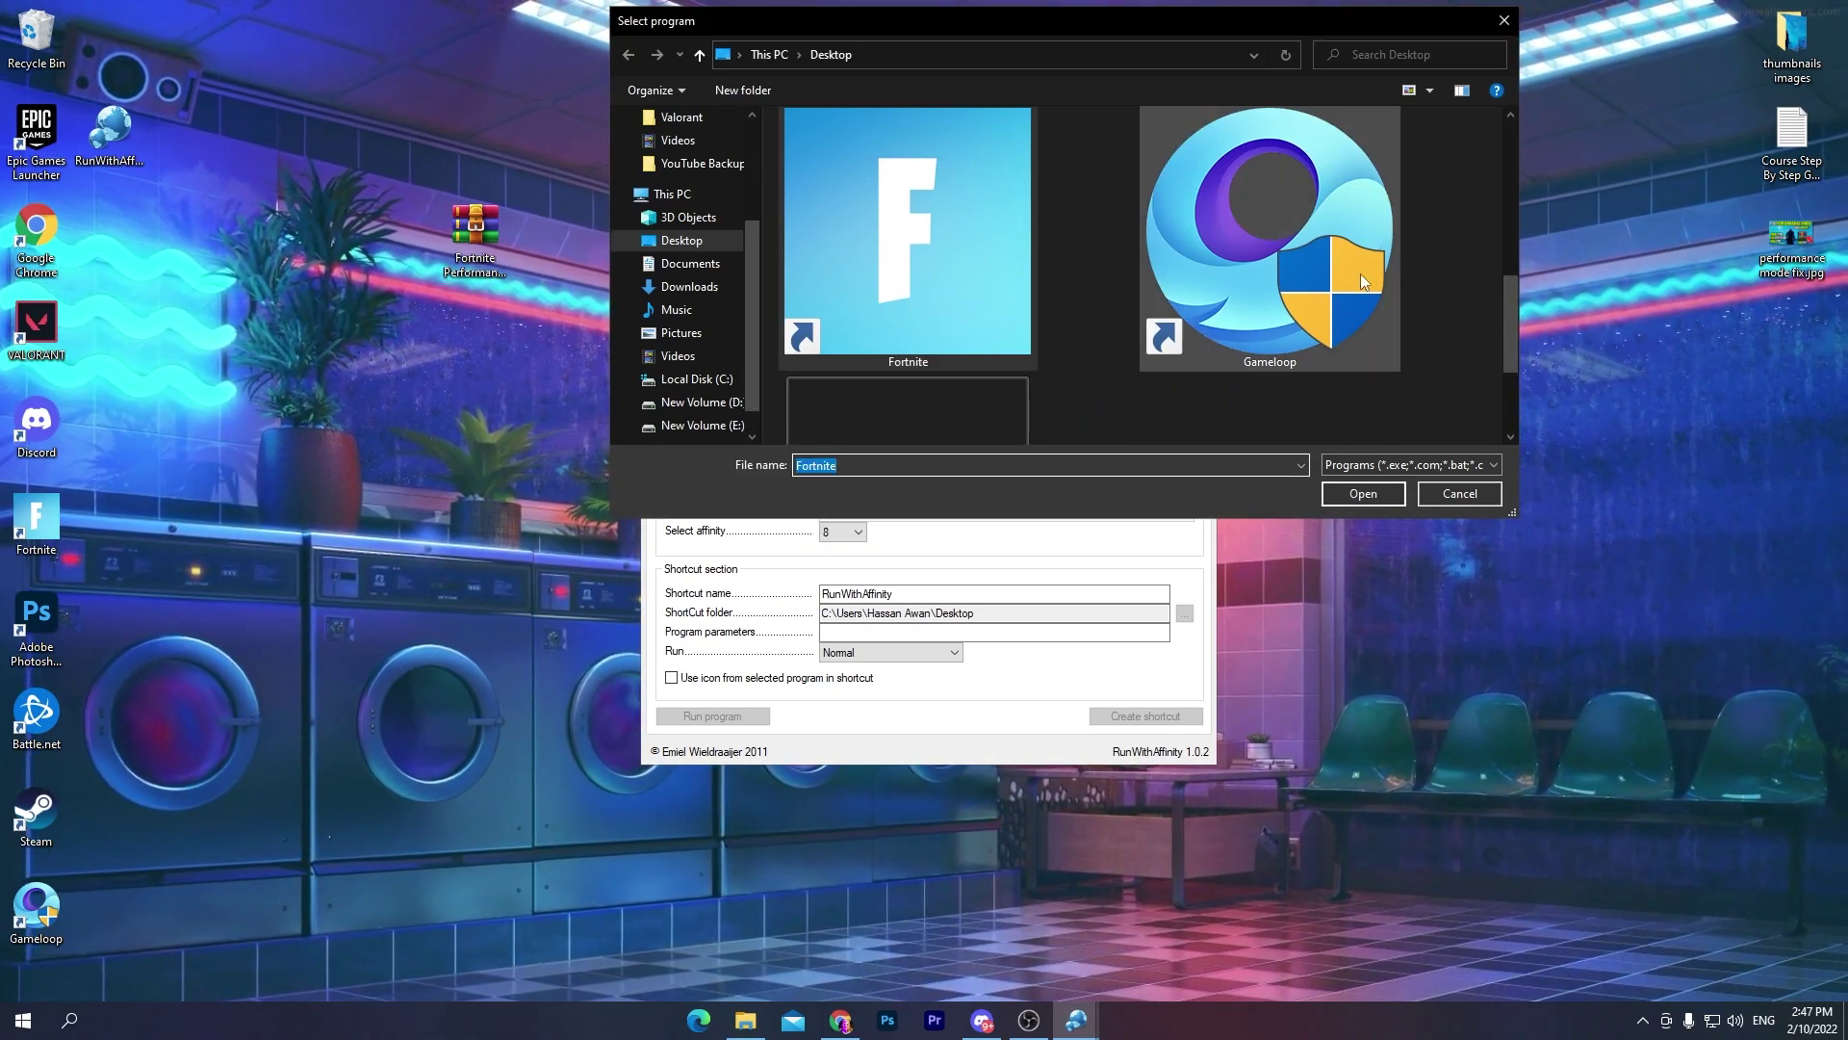
# Step: Load FortniteClient-Win64-Shipping.exe from C:\Program Files\Epic Games\Fortnite\FortniteGame\Binaries\Win64
pyautogui.click(696, 378)
pyautogui.doubleClick(844, 189)
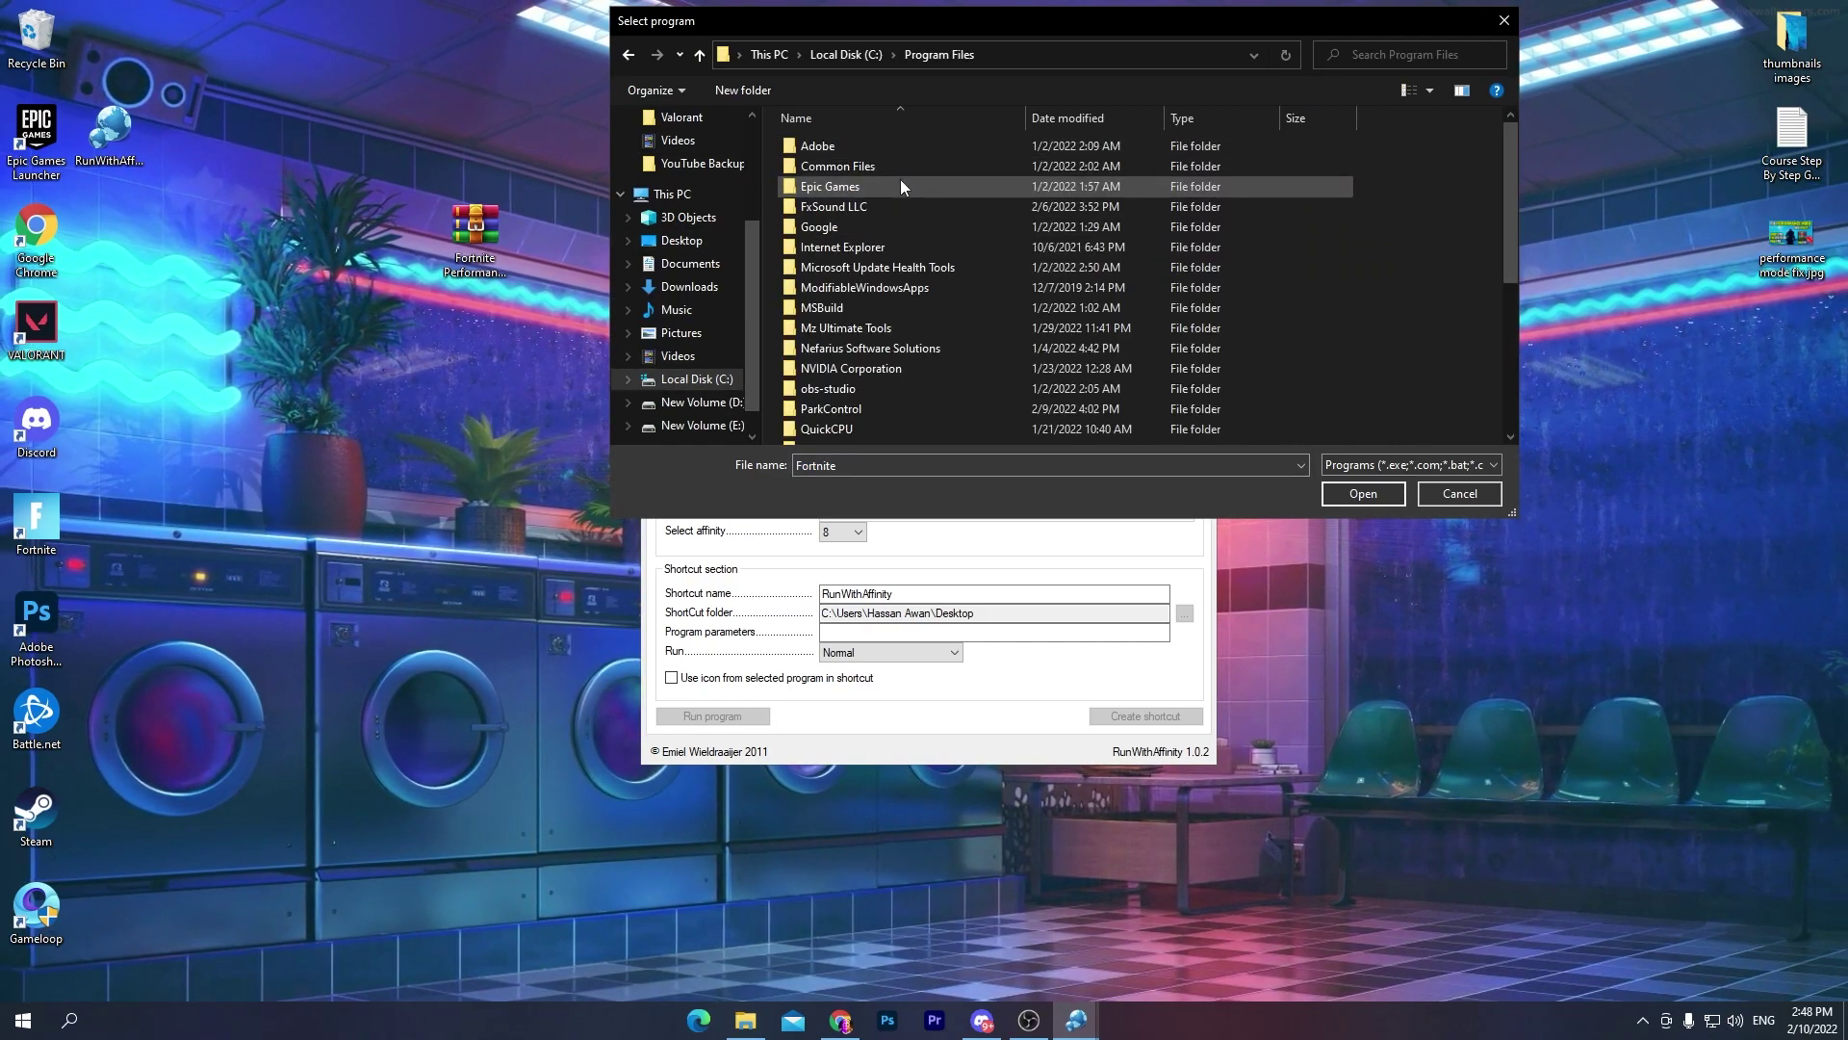
pyautogui.doubleClick(872, 186)
pyautogui.doubleClick(870, 147)
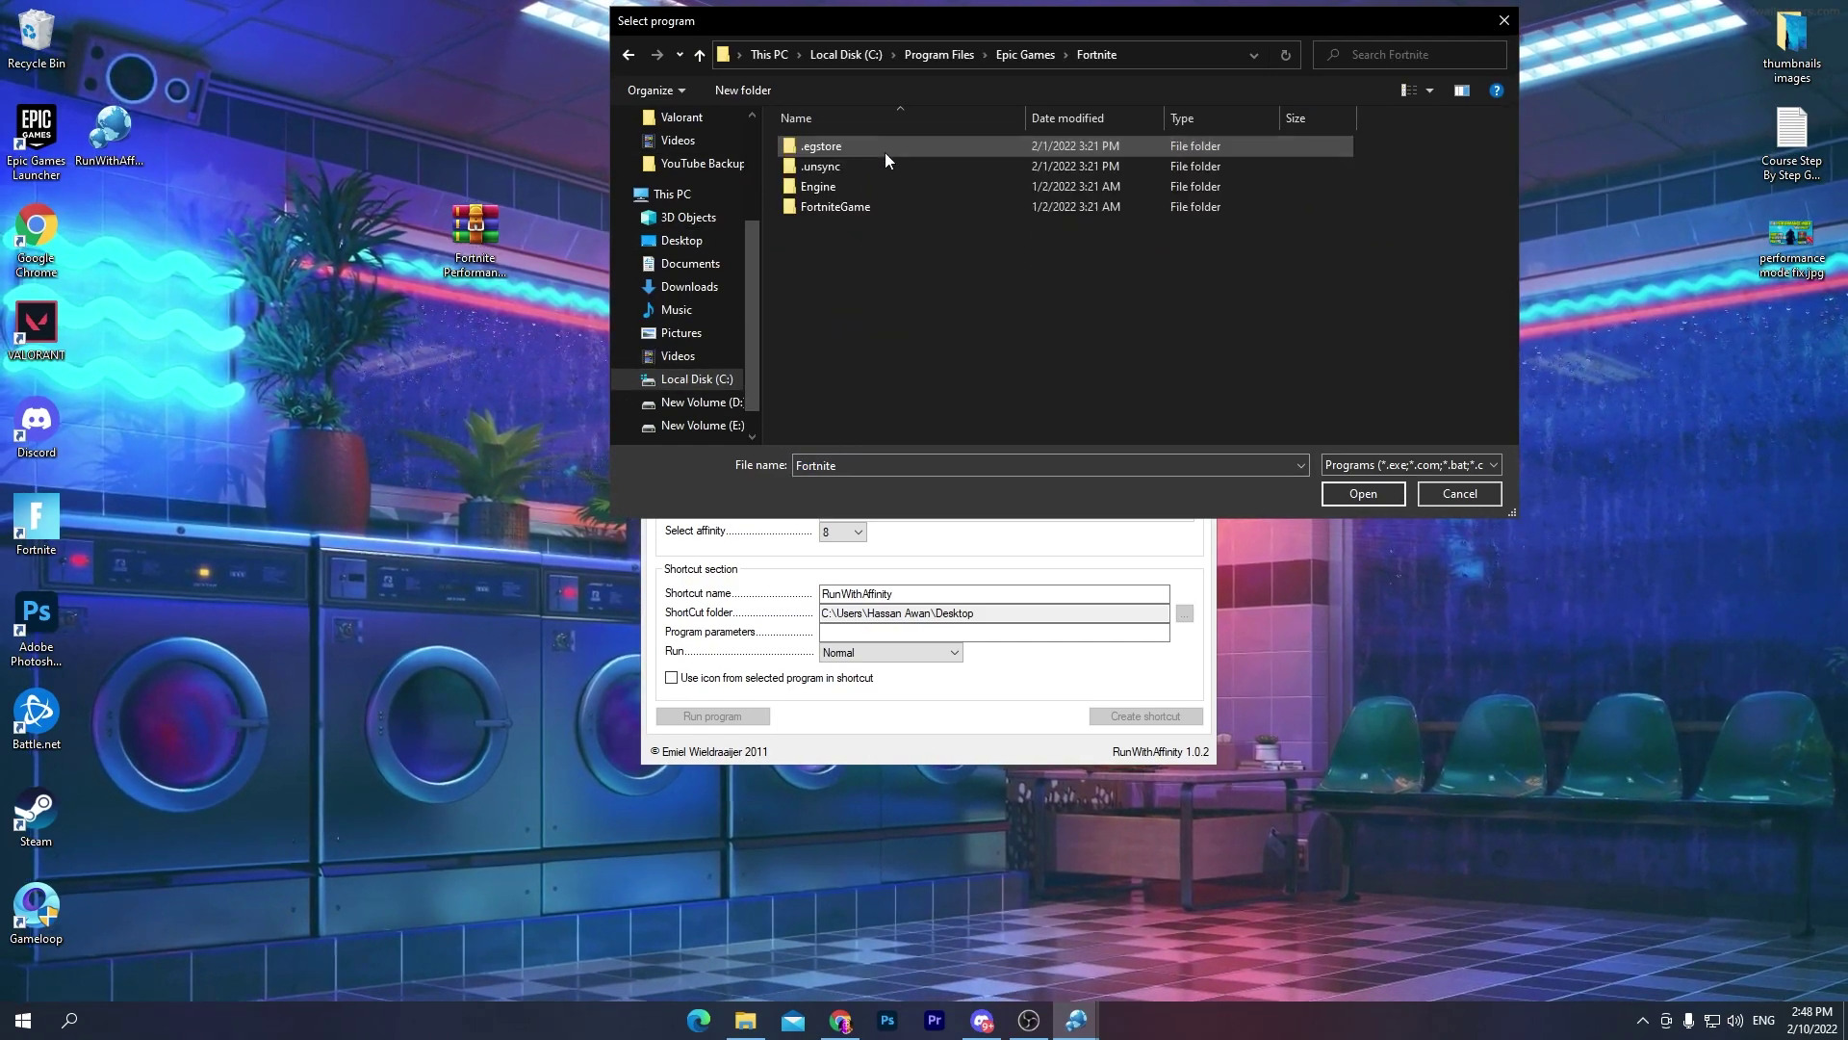
pyautogui.doubleClick(845, 204)
pyautogui.doubleClick(851, 146)
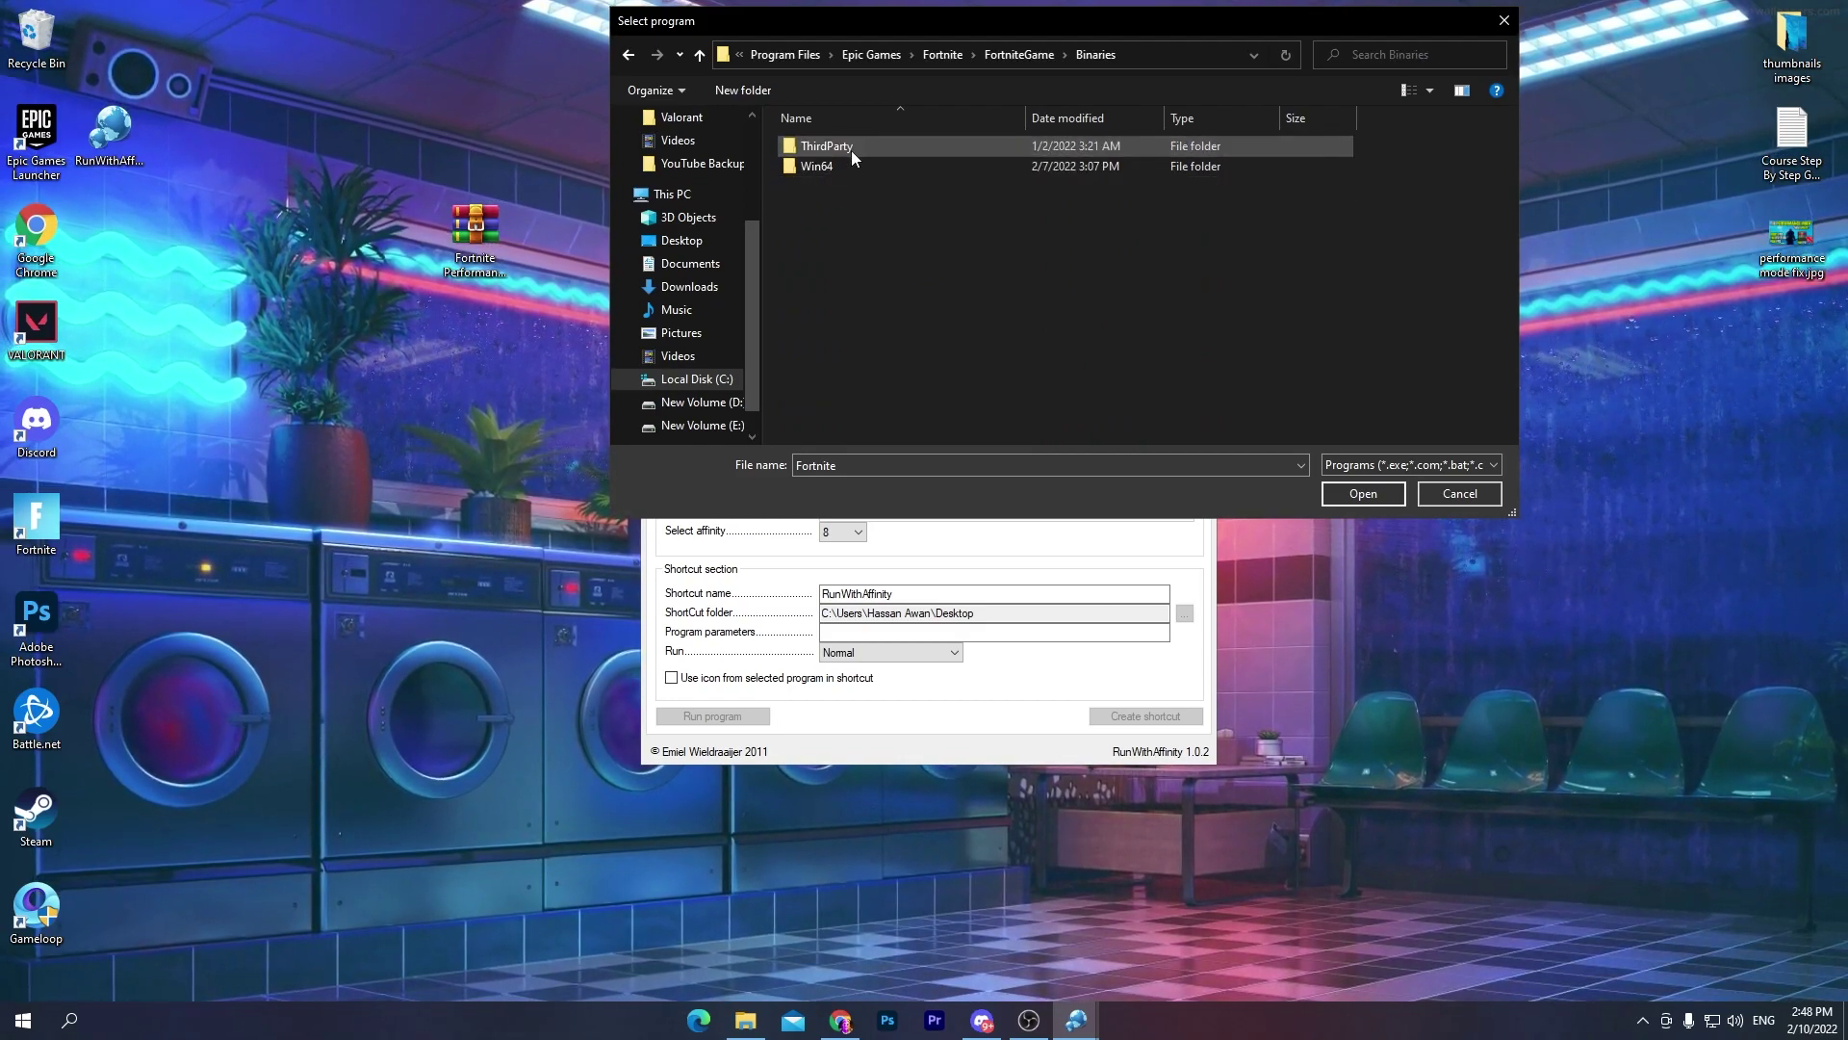
pyautogui.doubleClick(846, 164)
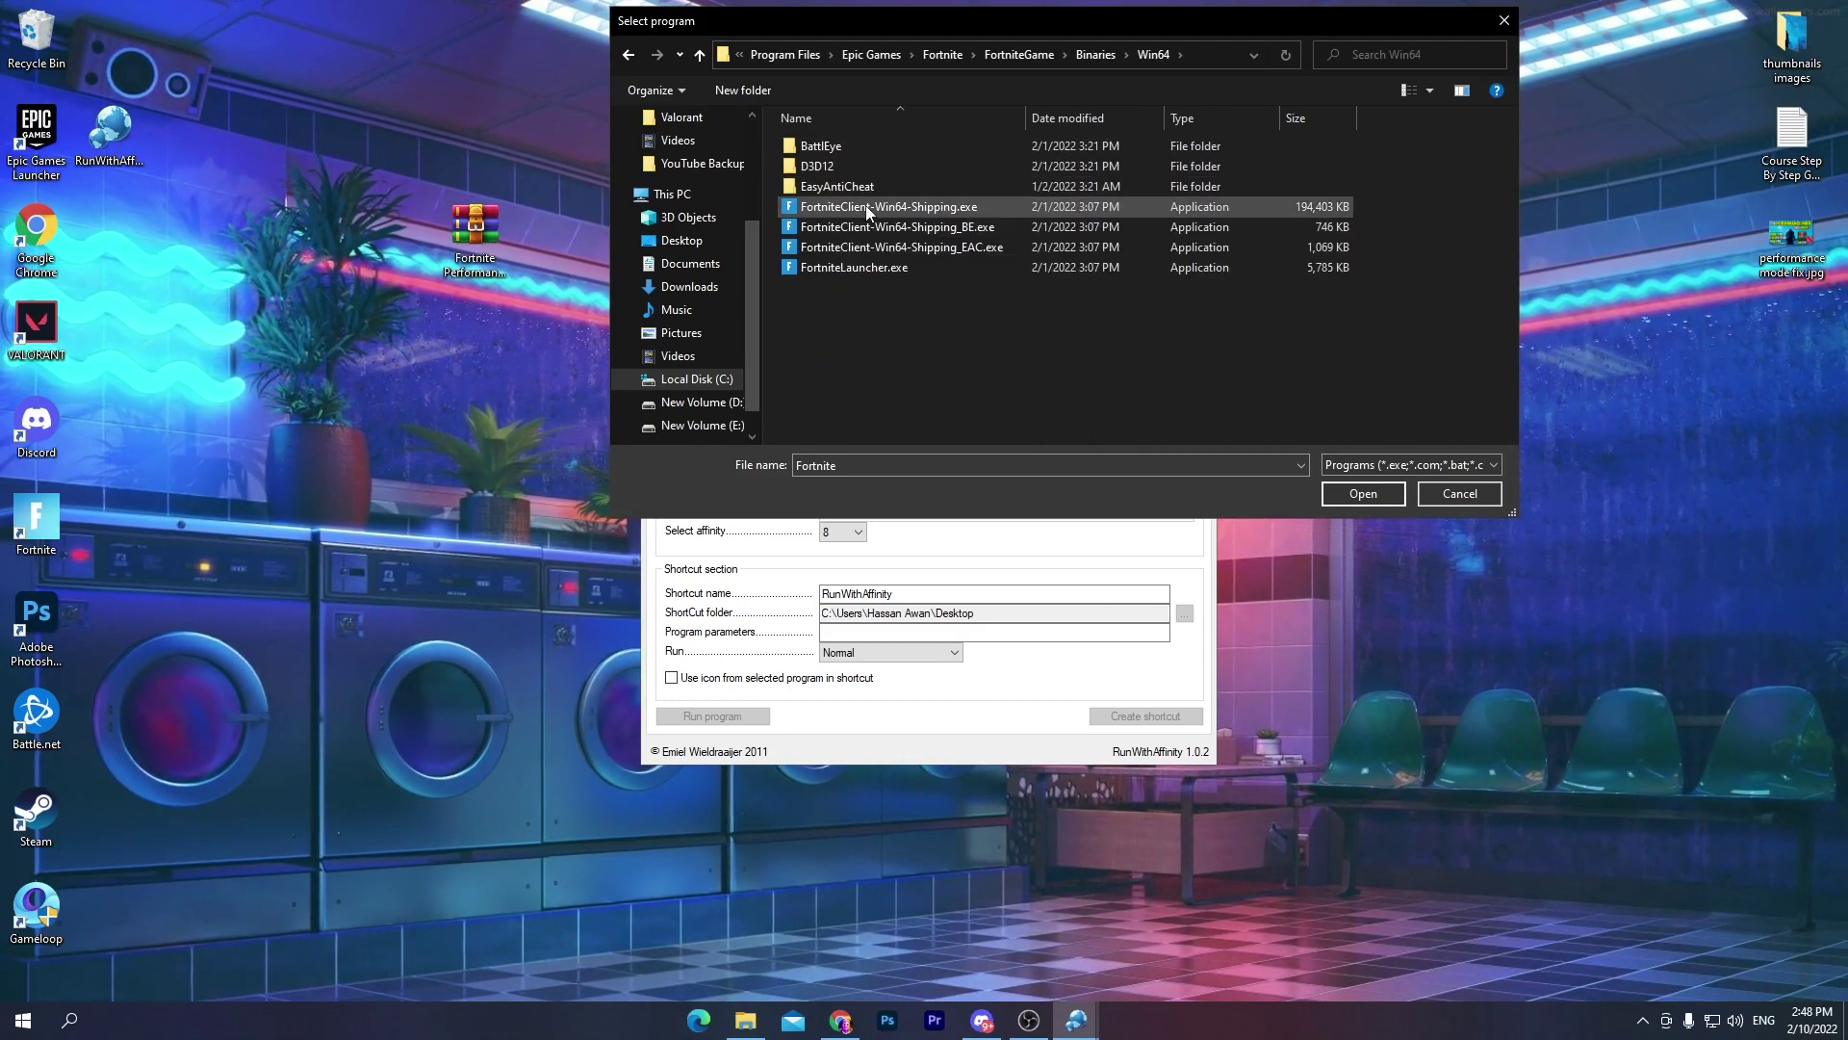
pyautogui.click(938, 212)
pyautogui.click(1335, 494)
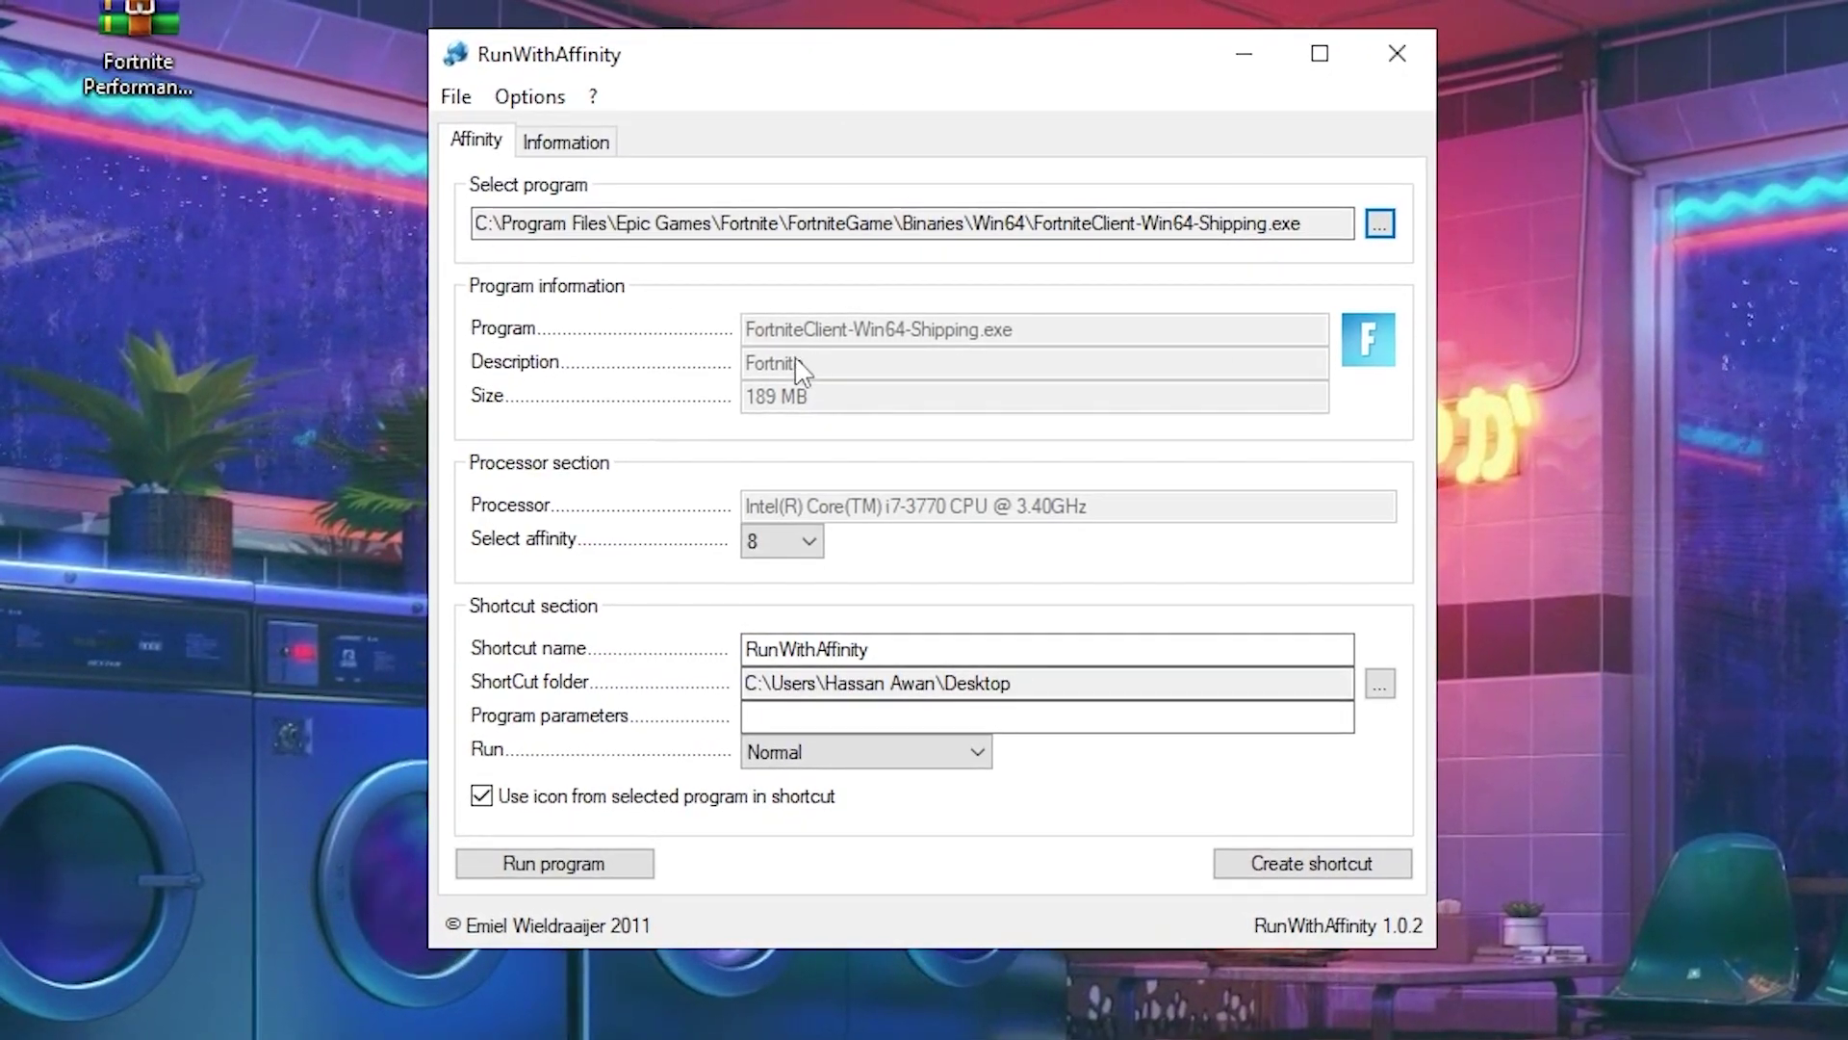
# Step: Keep affinity 8, name the shortcut 'fortnite max', set Run to Maximized, and create it
pyautogui.click(795, 541)
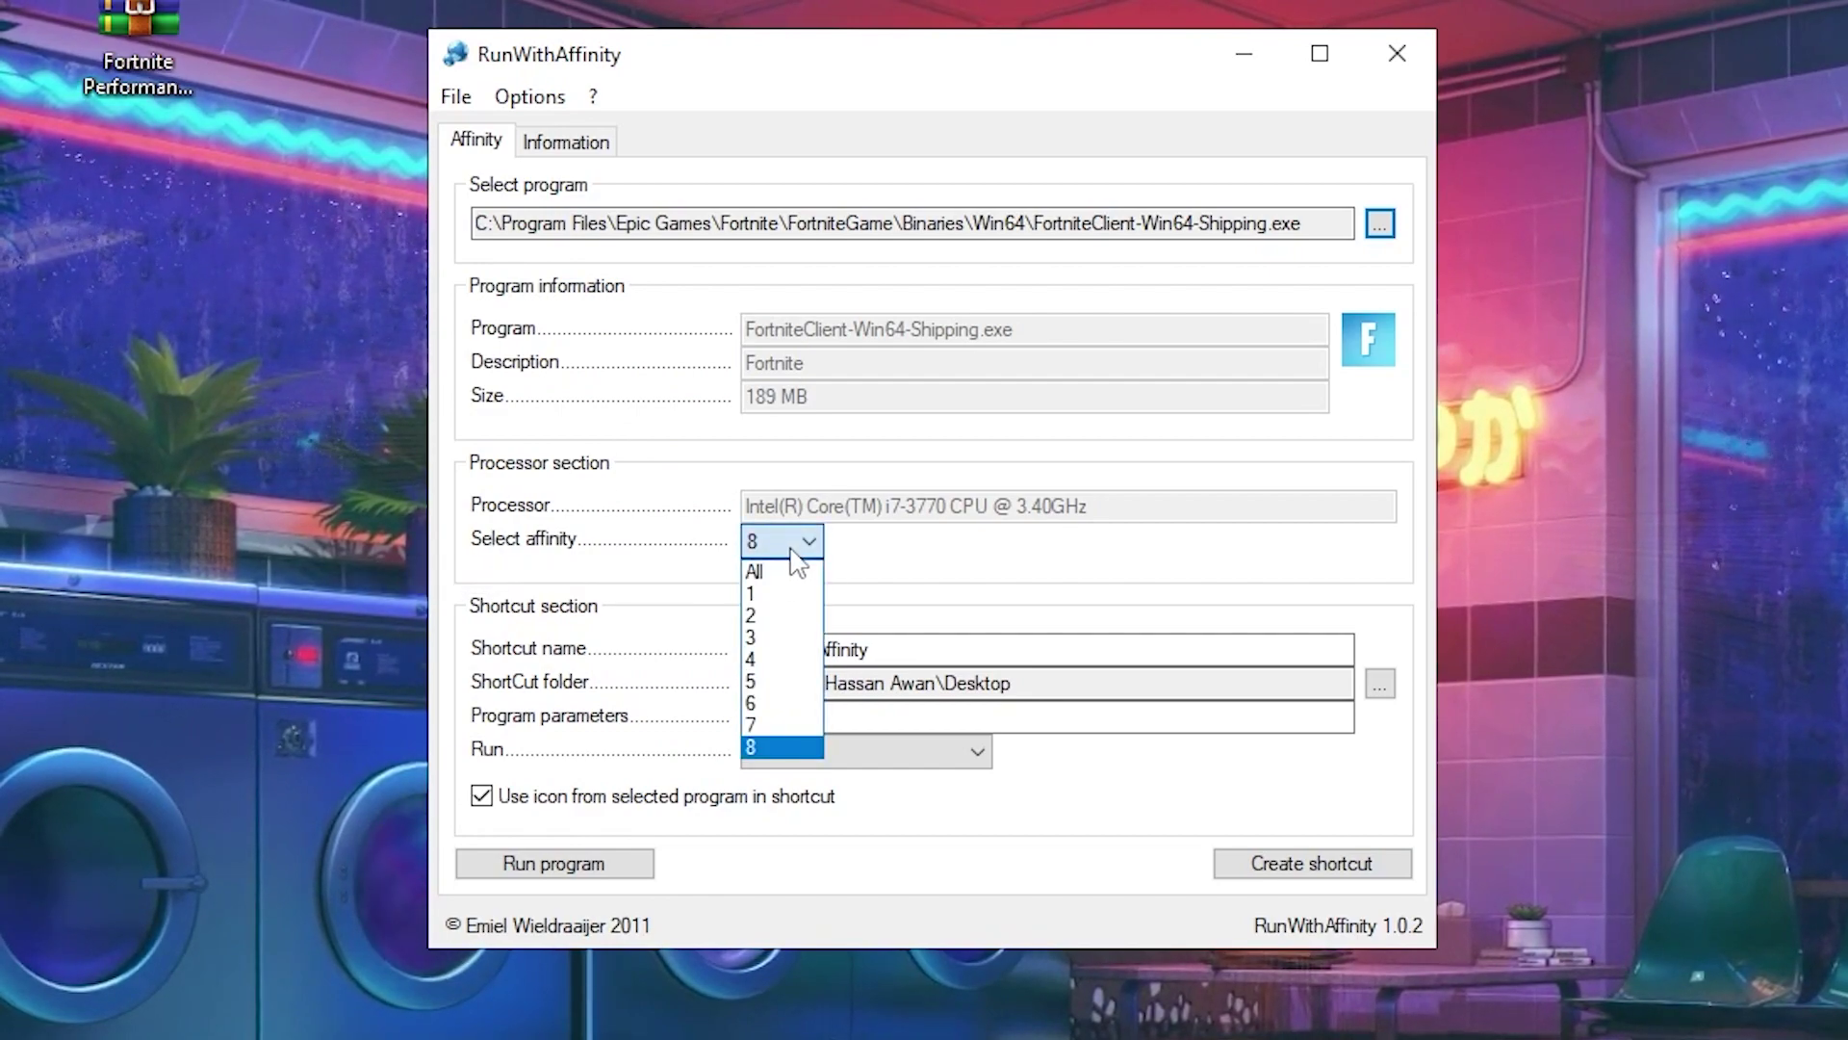
pyautogui.click(757, 749)
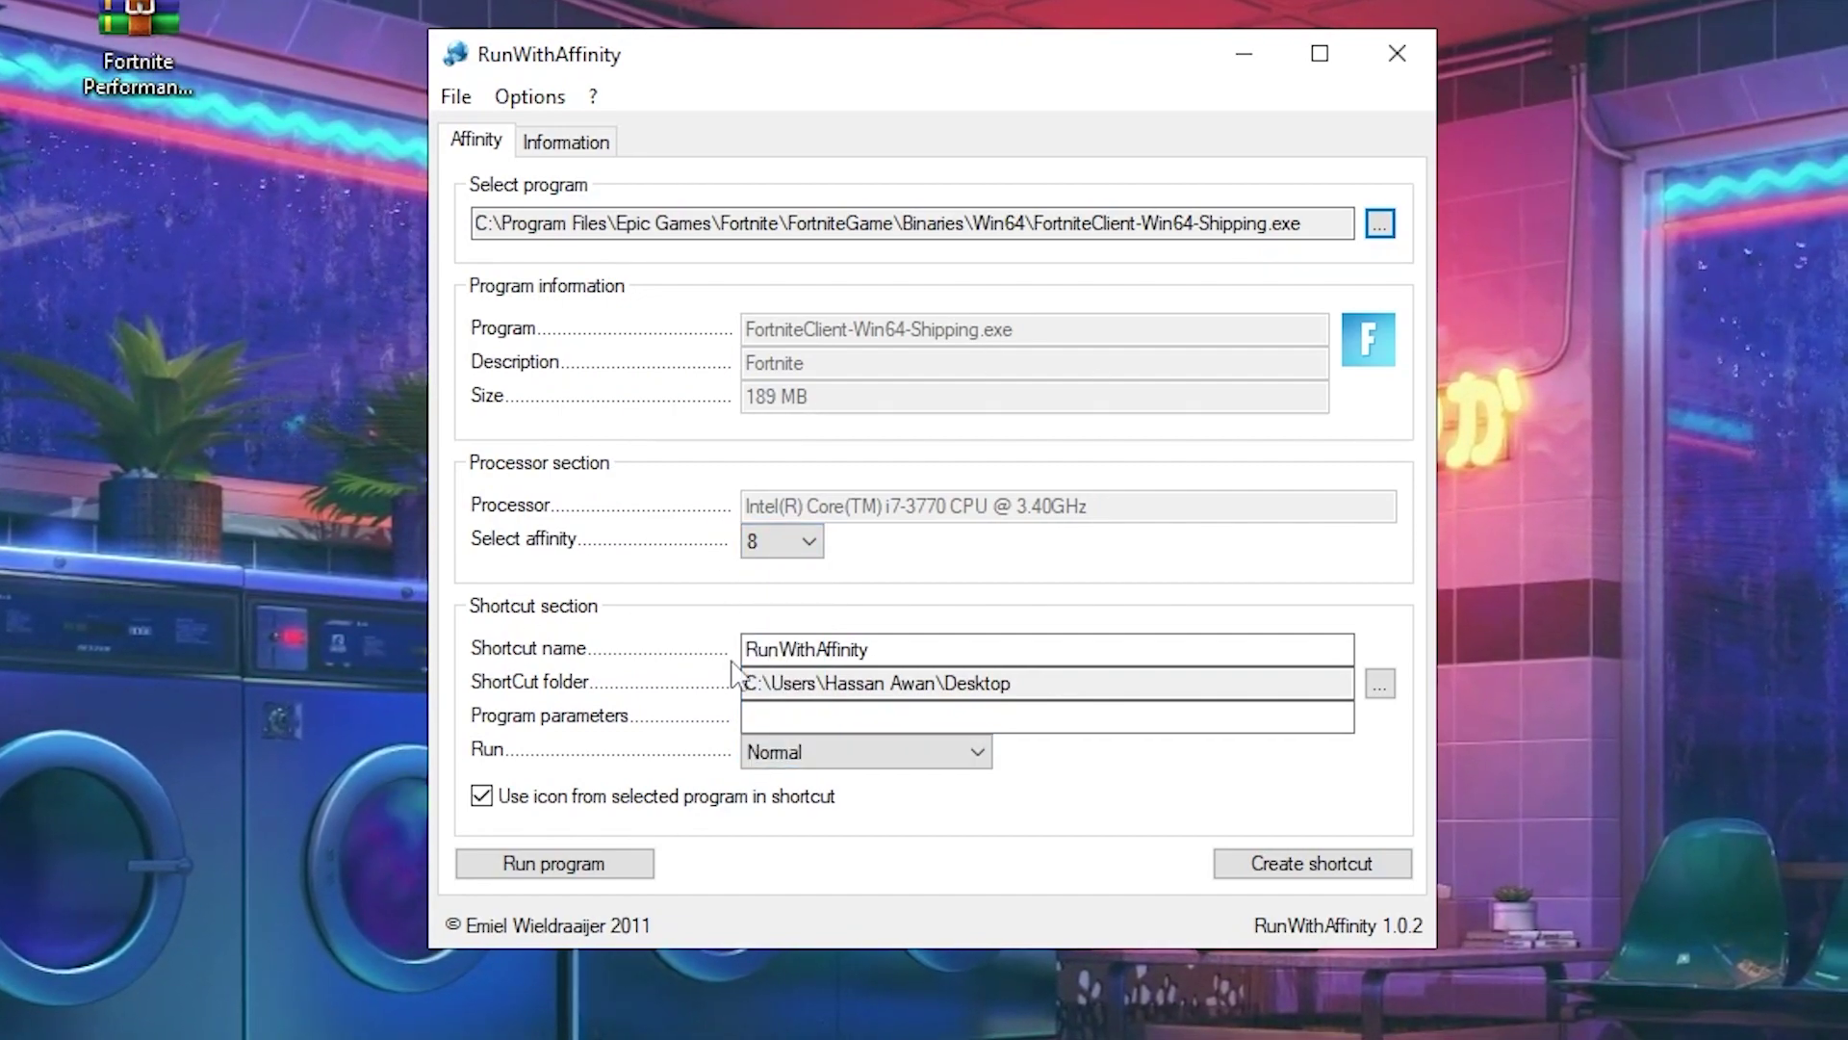
pyautogui.doubleClick(1027, 650)
pyautogui.write('f')
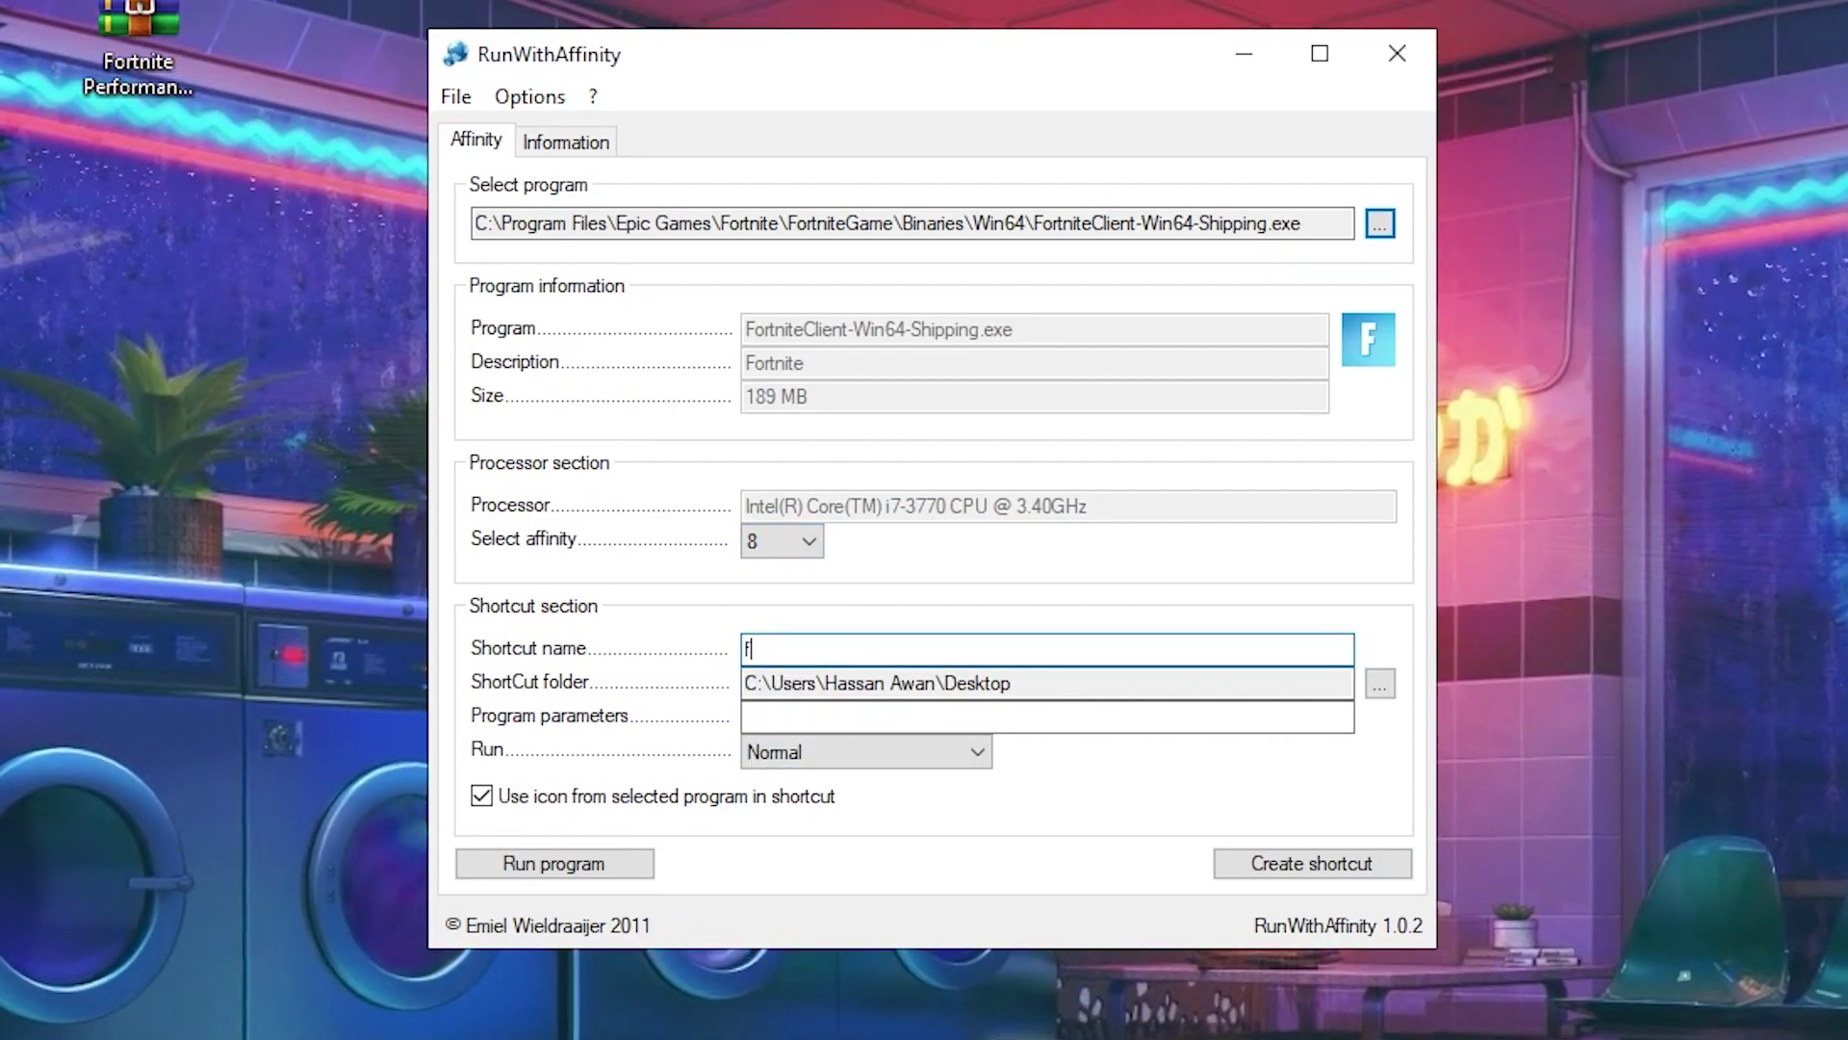
pyautogui.write('ortnite')
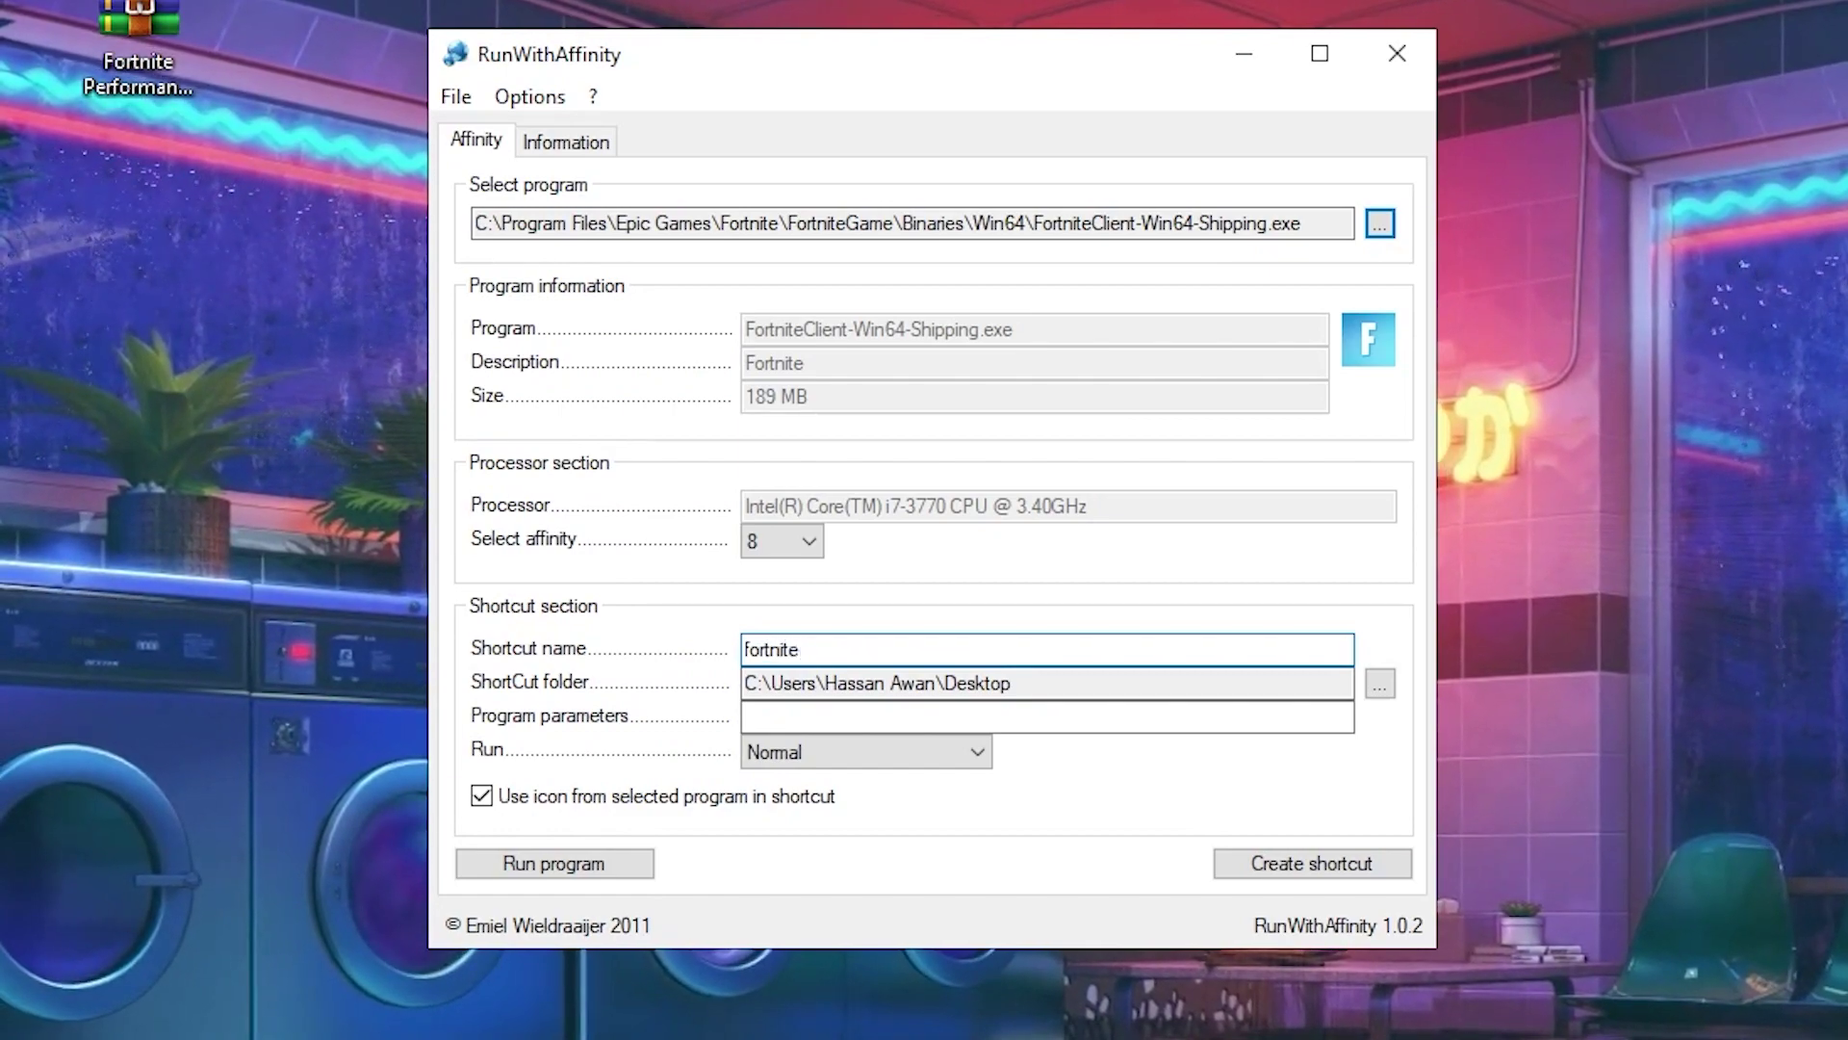
pyautogui.write(' max')
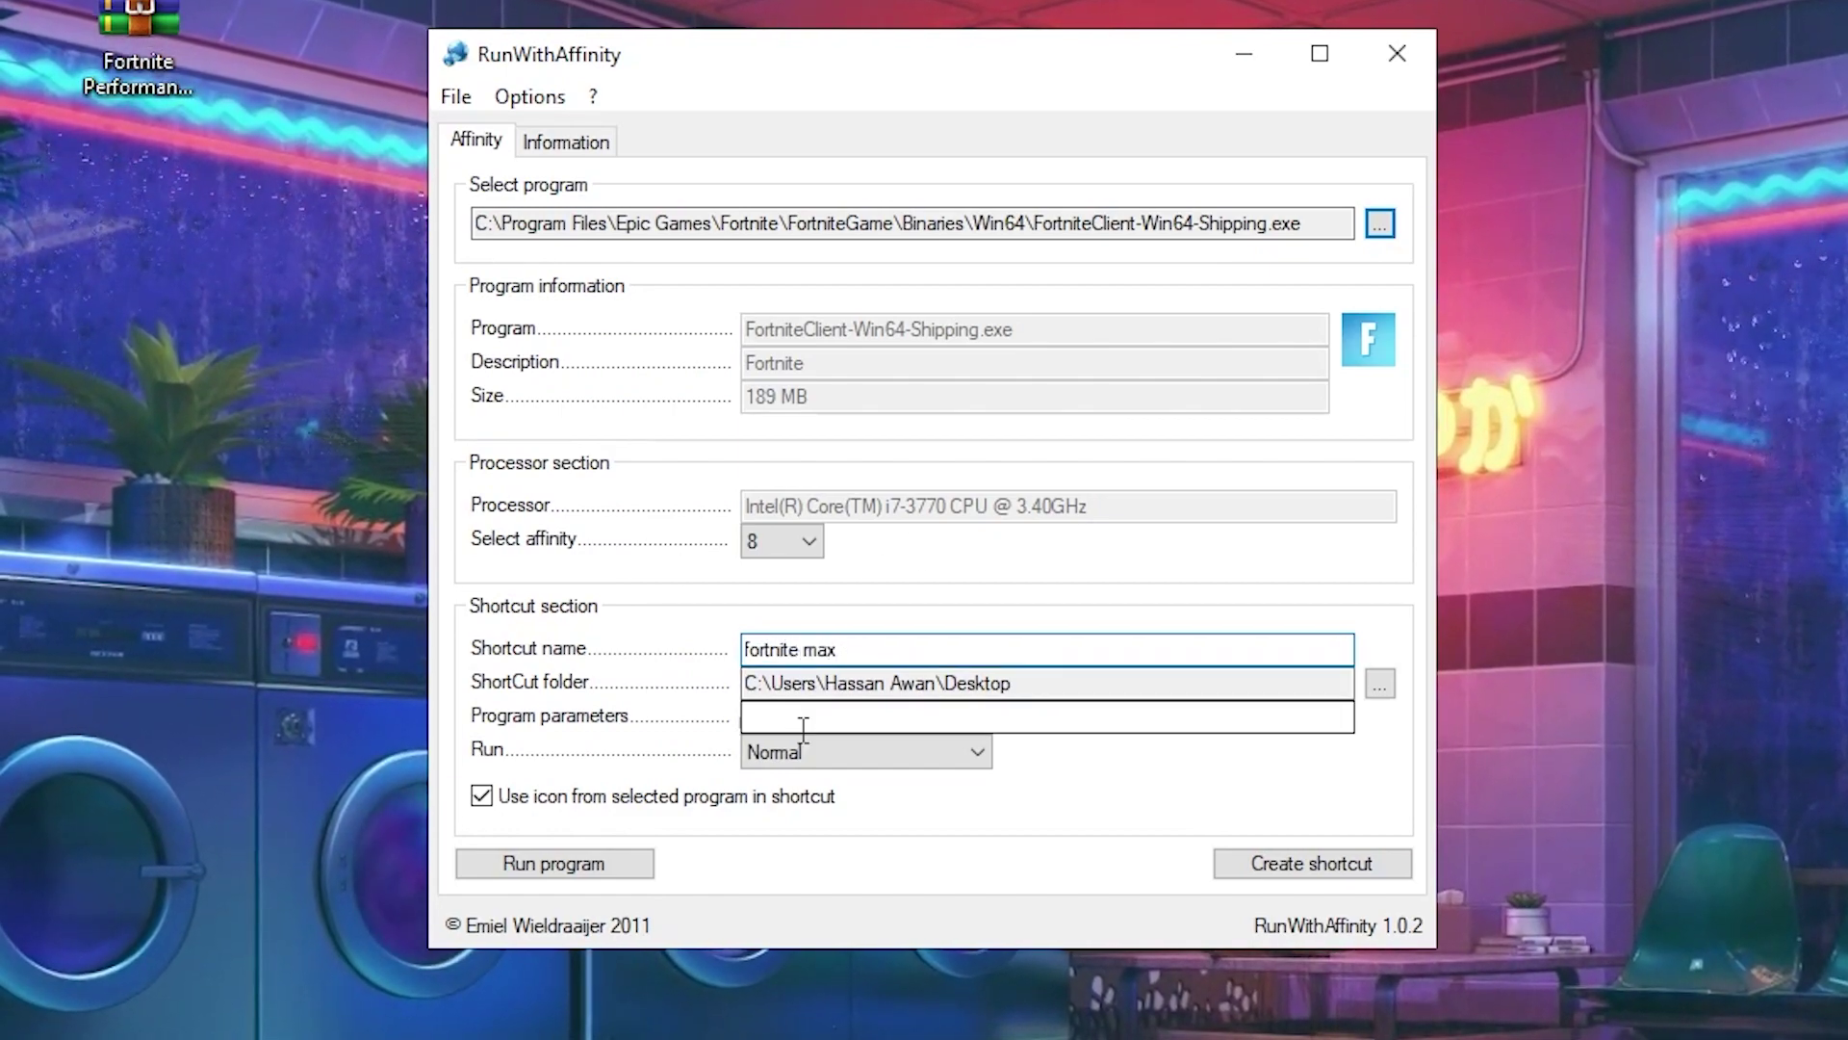
pyautogui.click(870, 761)
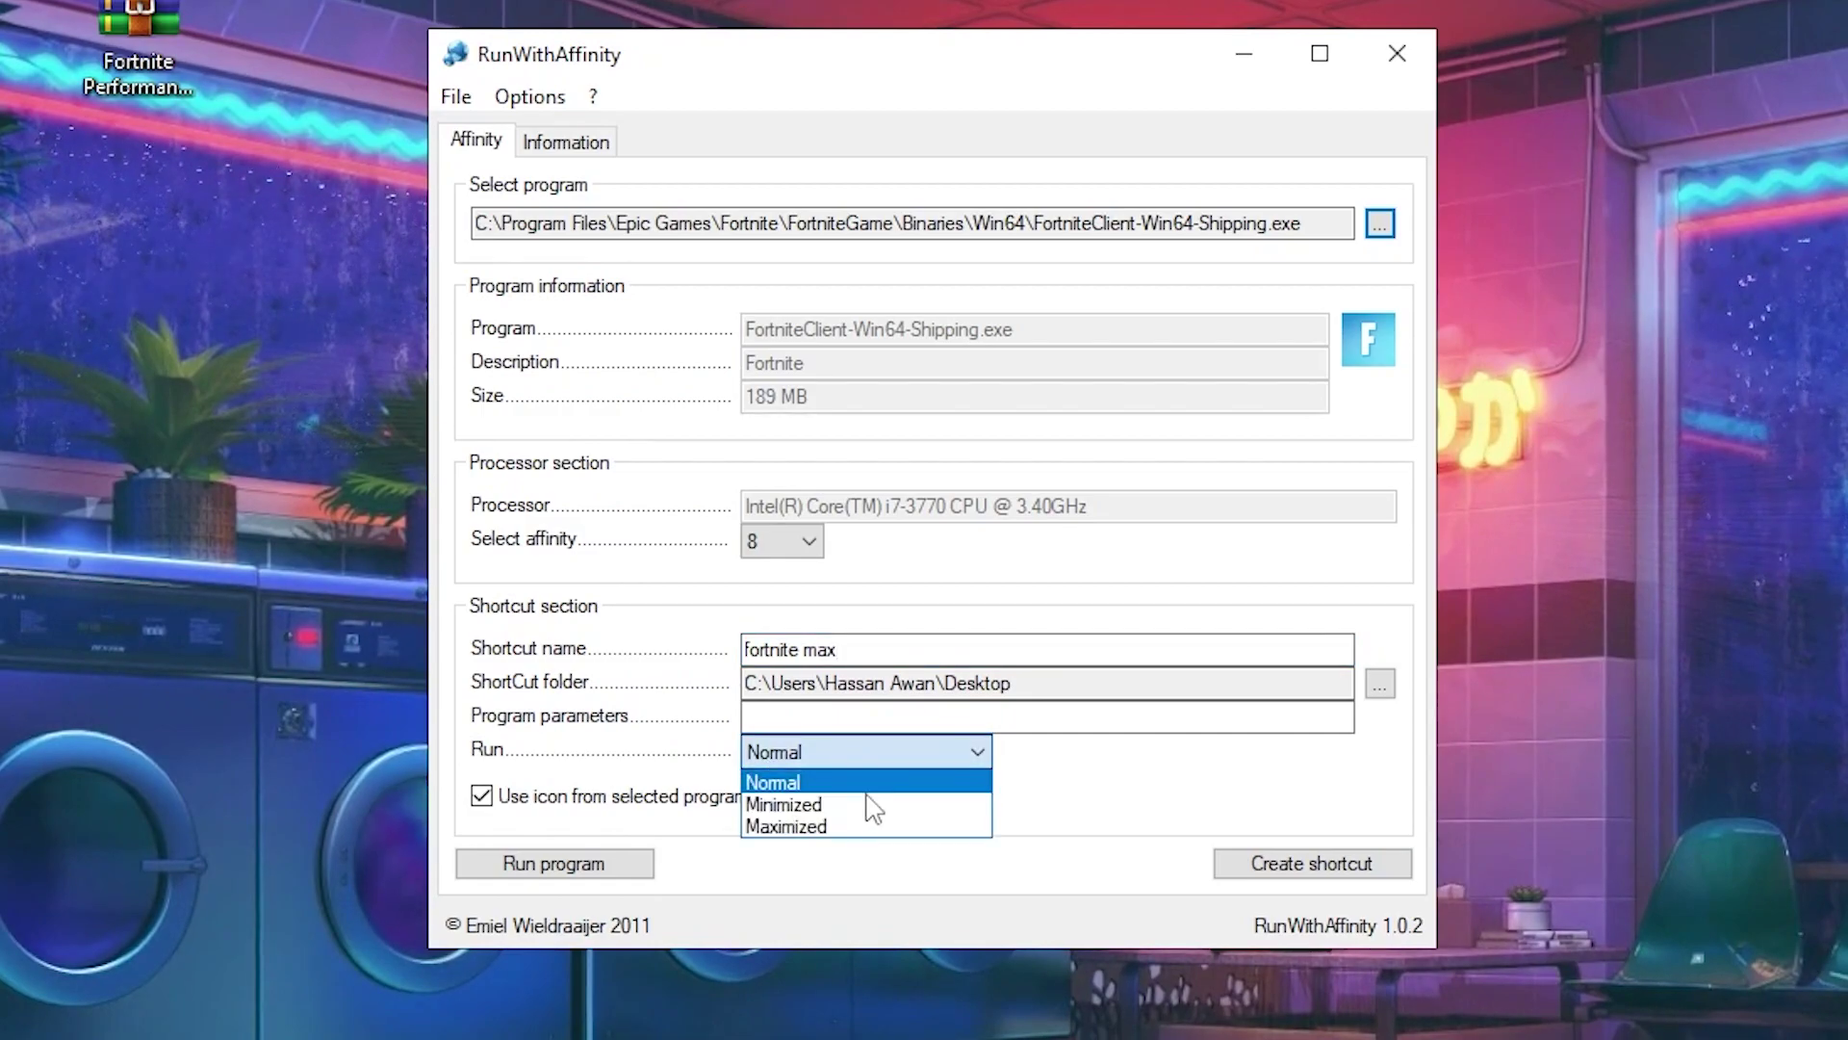
pyautogui.click(816, 828)
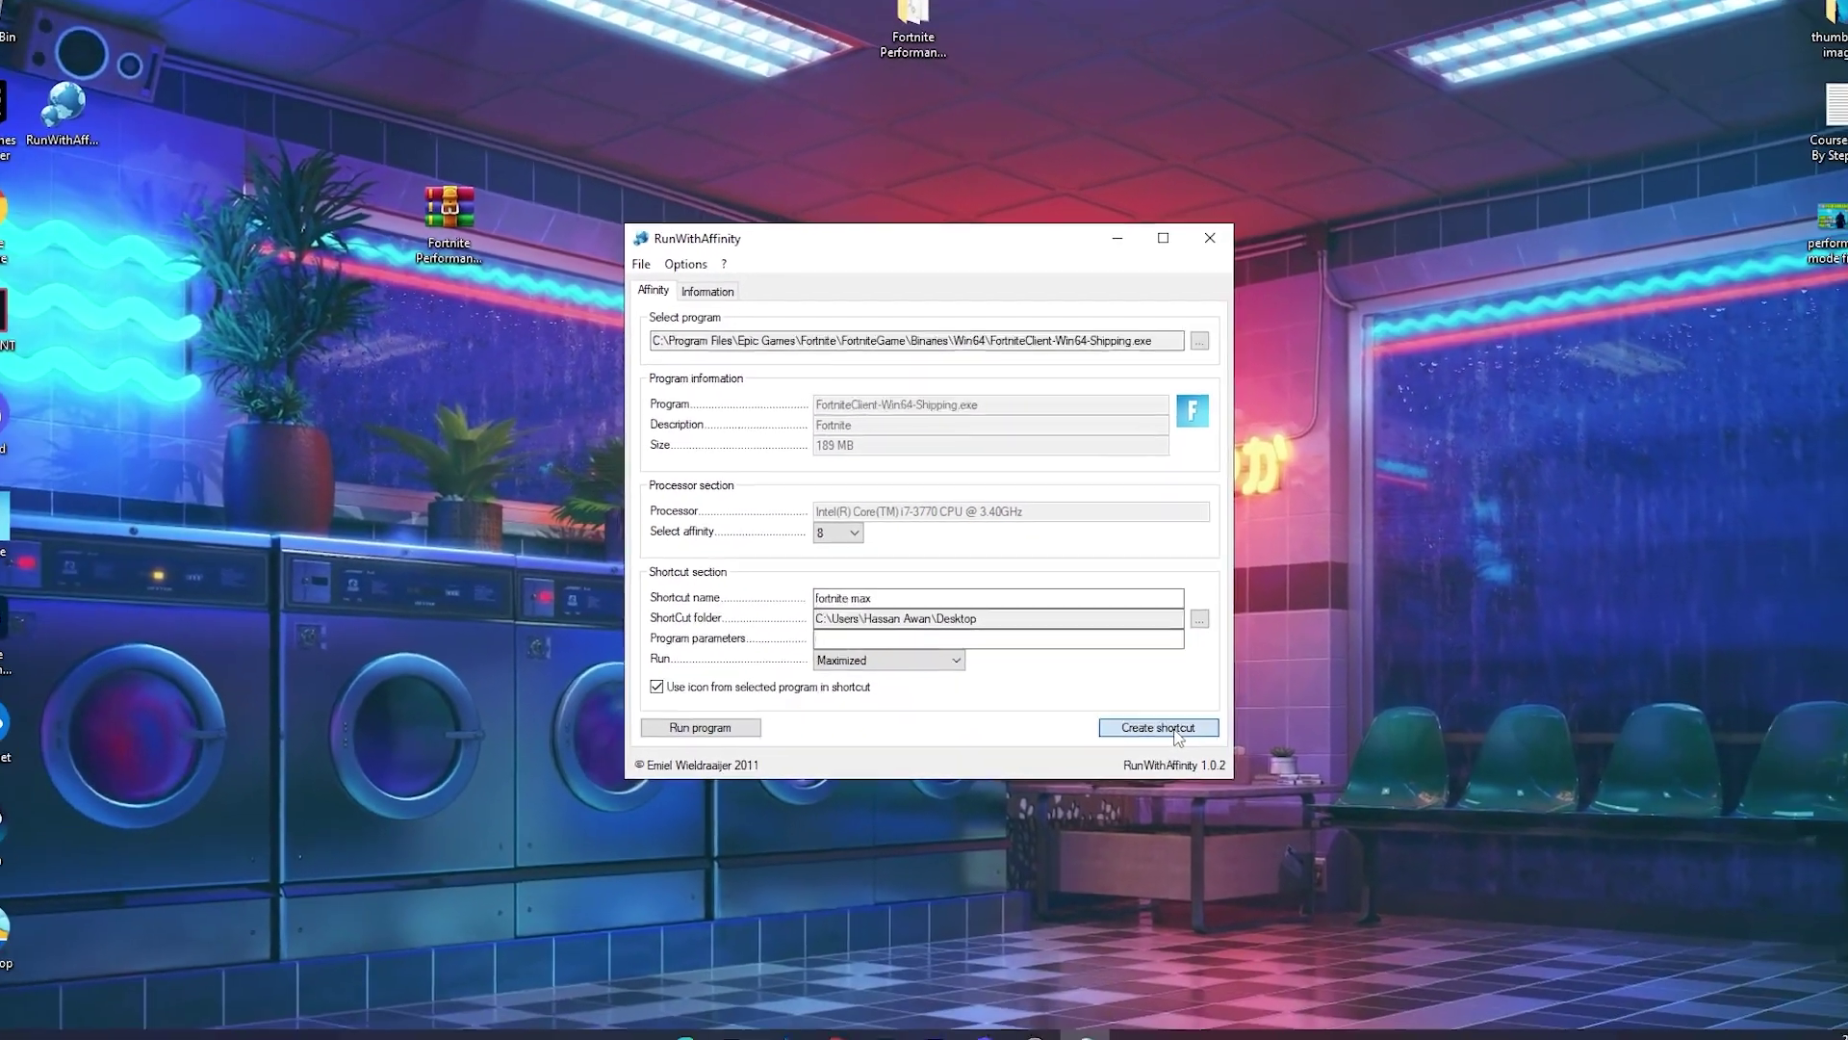
pyautogui.click(1254, 812)
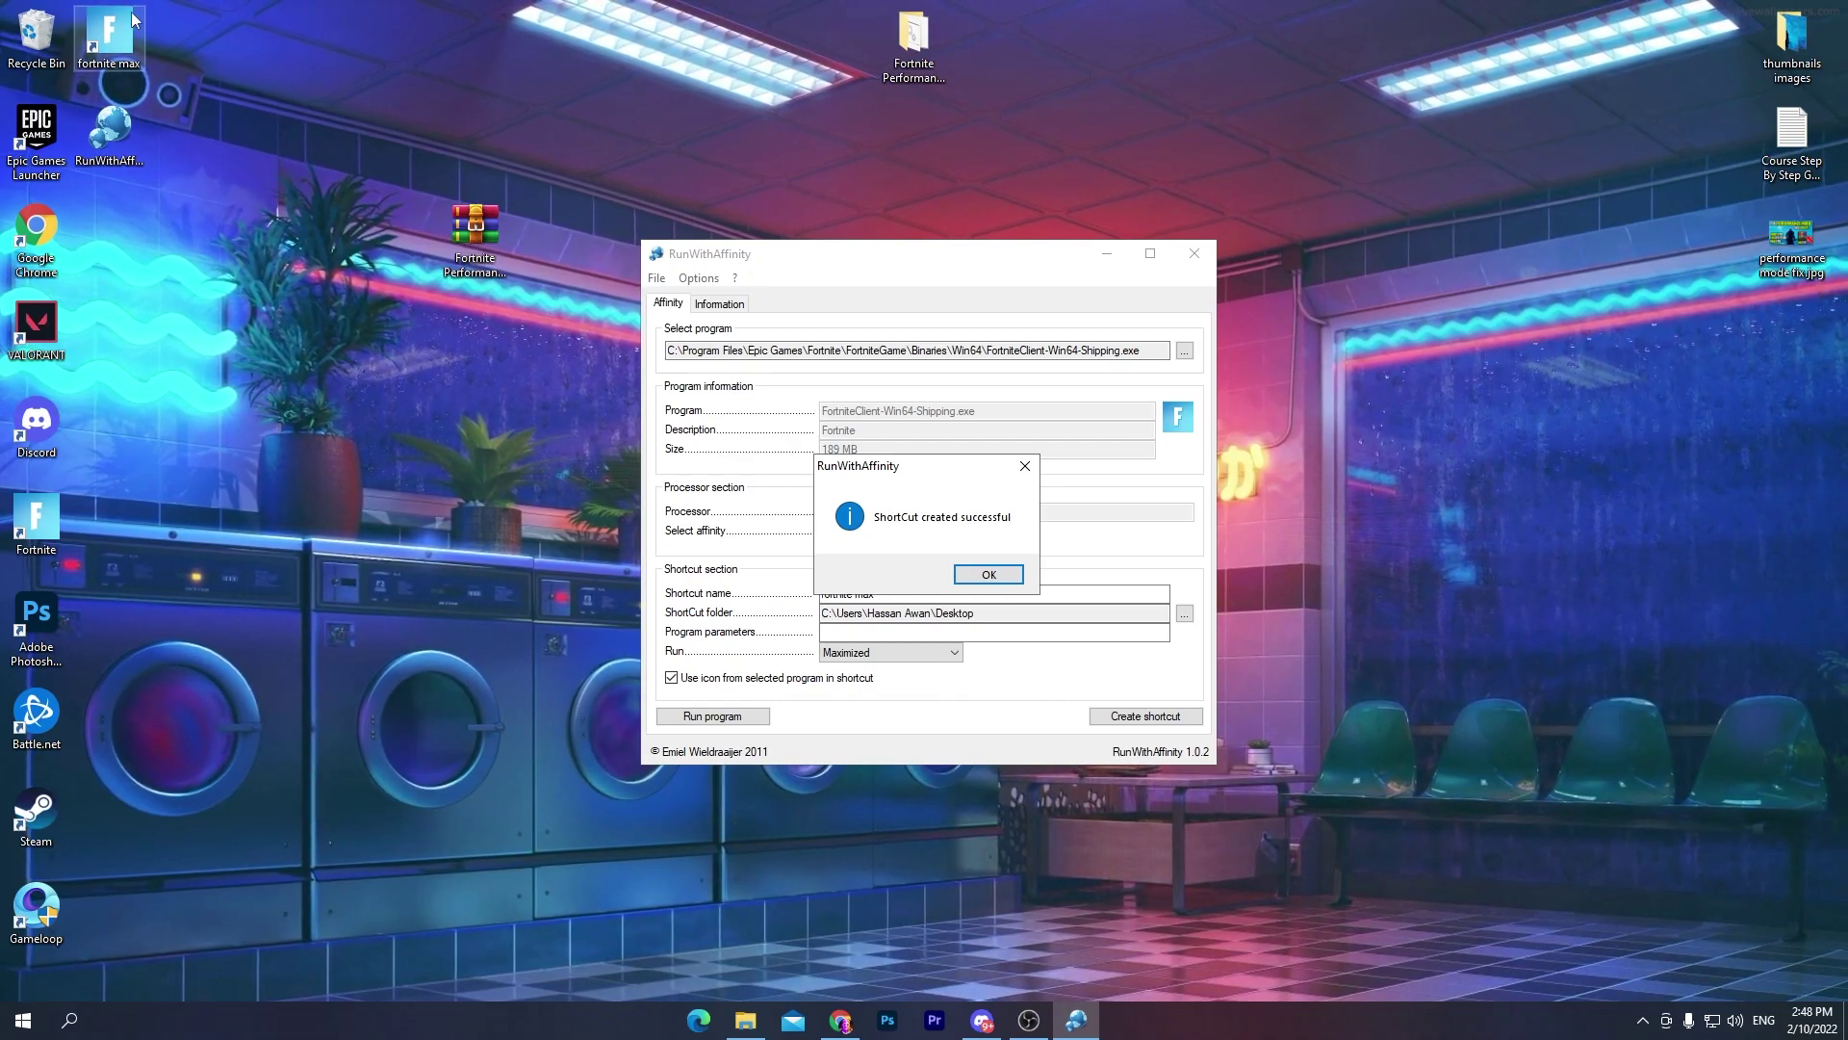
# Step: Close RunWithAffinity and open the Fortnite Performance Mode Optimization Pack folder
pyautogui.click(999, 575)
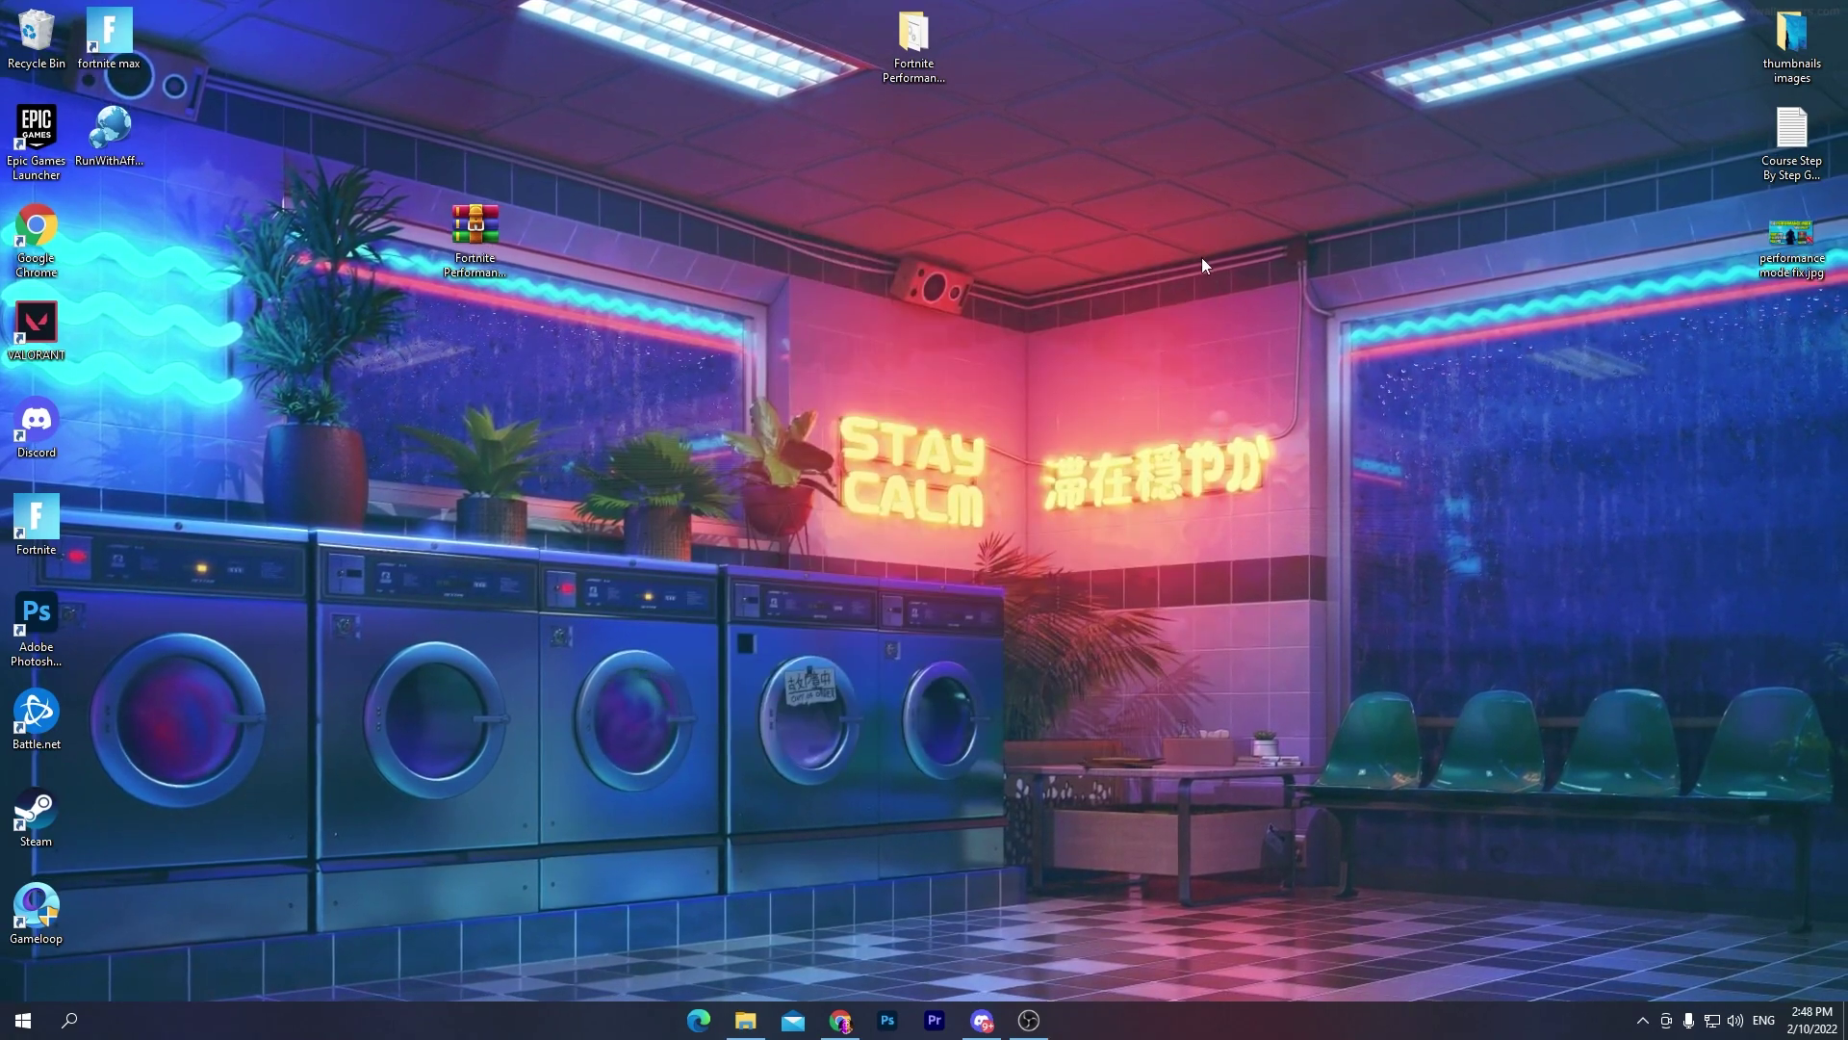
pyautogui.click(1195, 256)
pyautogui.doubleClick(915, 49)
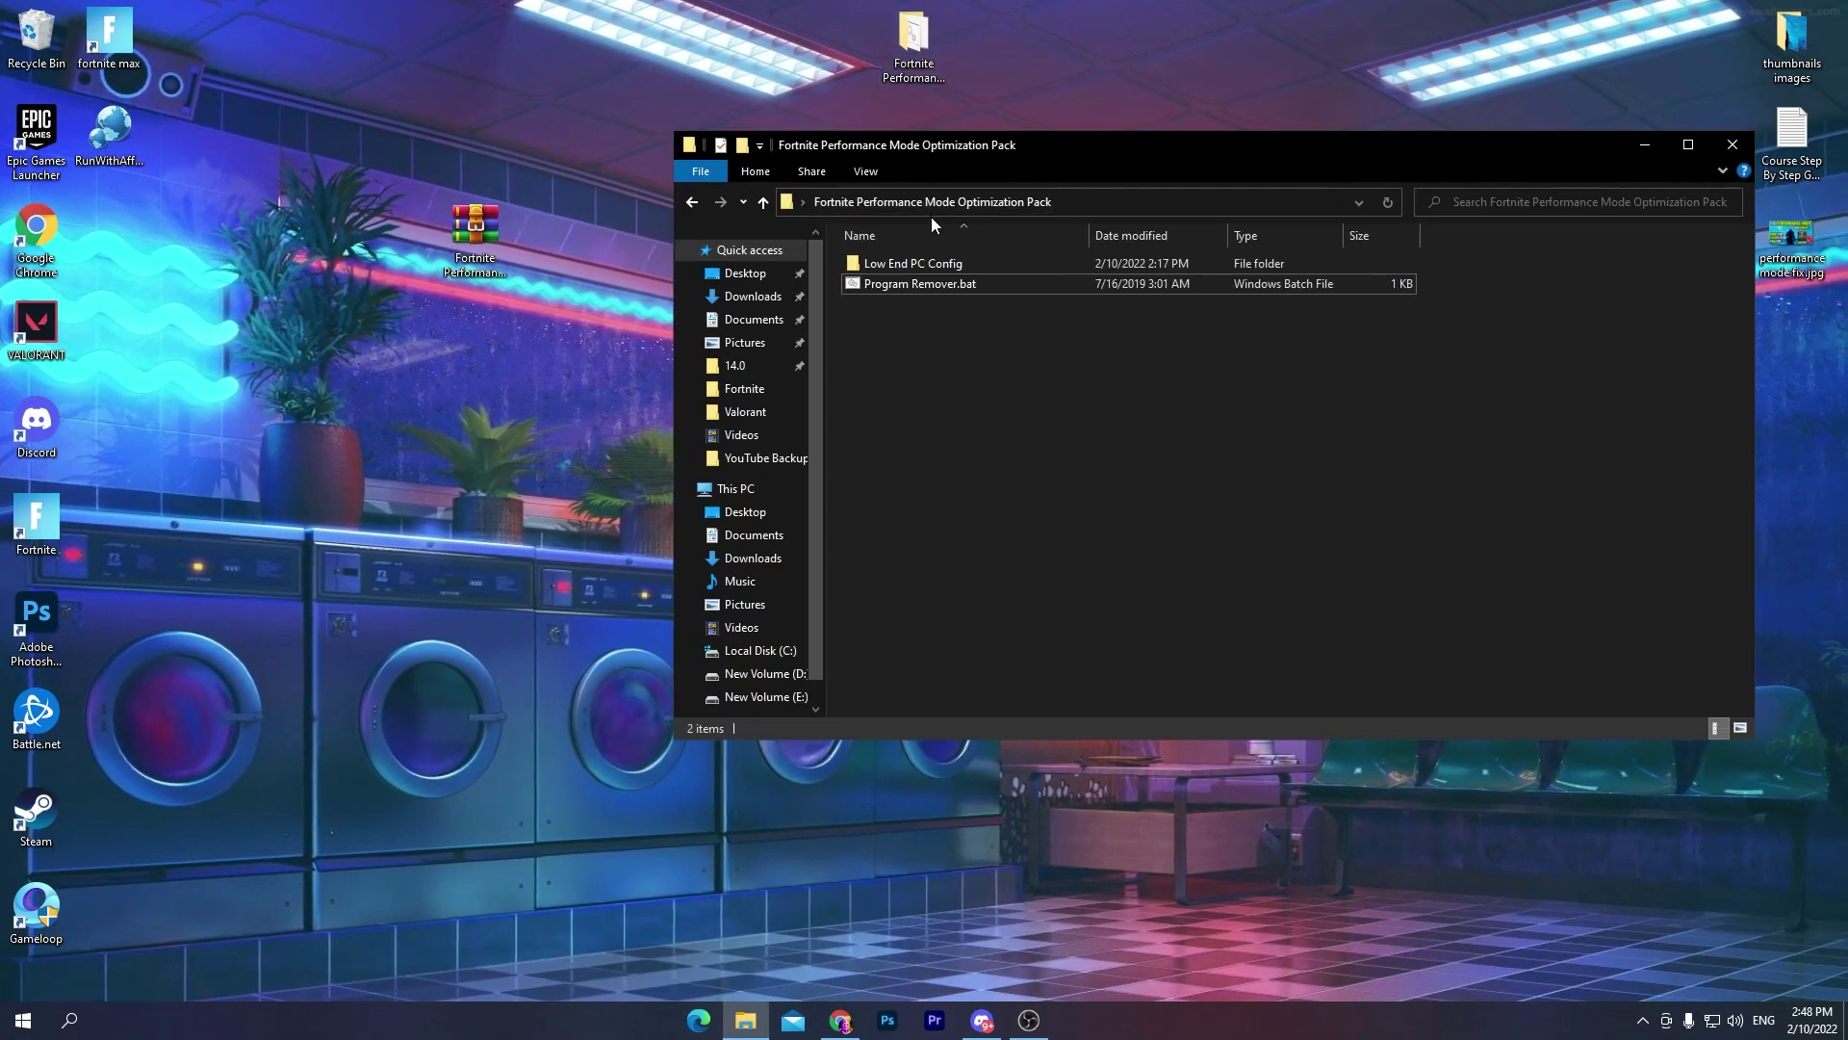
# Step: Drag Program Remover.bat onto the desktop and close the optimization pack folder window
pyautogui.click(1037, 285)
pyautogui.hotkey('ctrl', 'a')
pyautogui.click(917, 295)
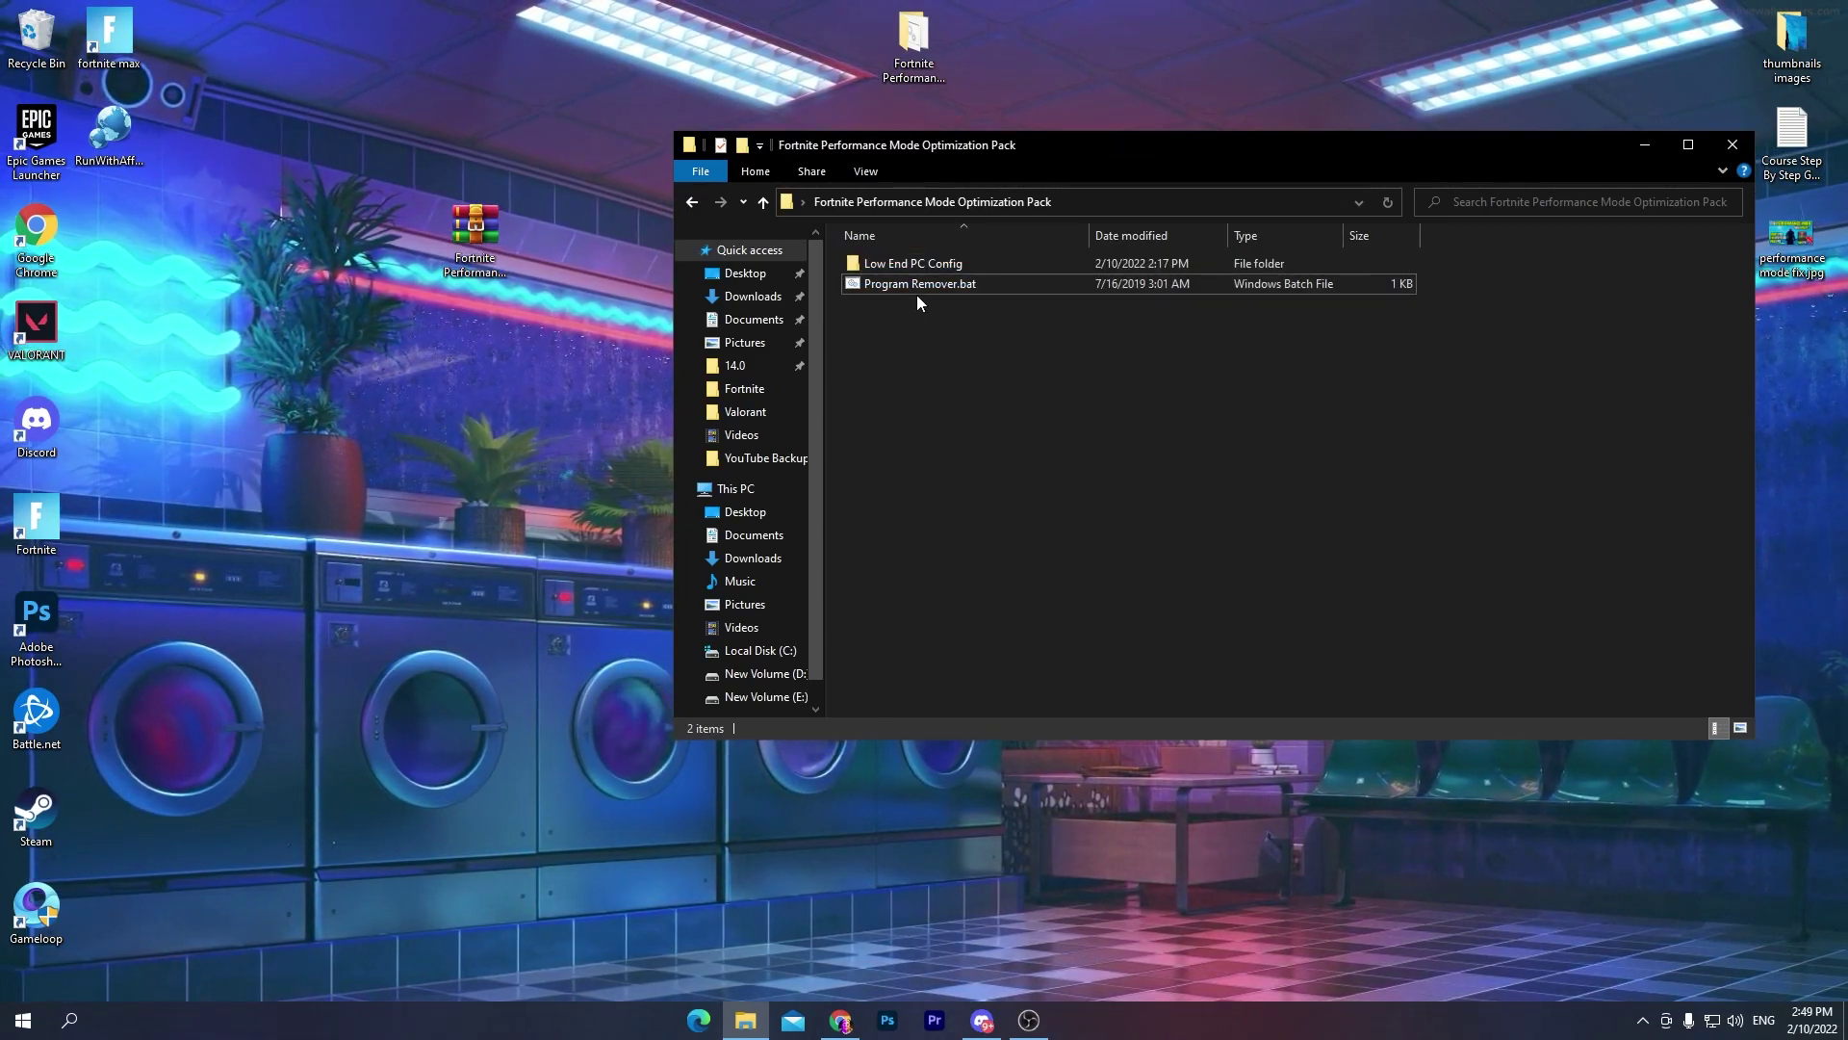
pyautogui.moveTo(916, 289); pyautogui.dragTo(109, 236)
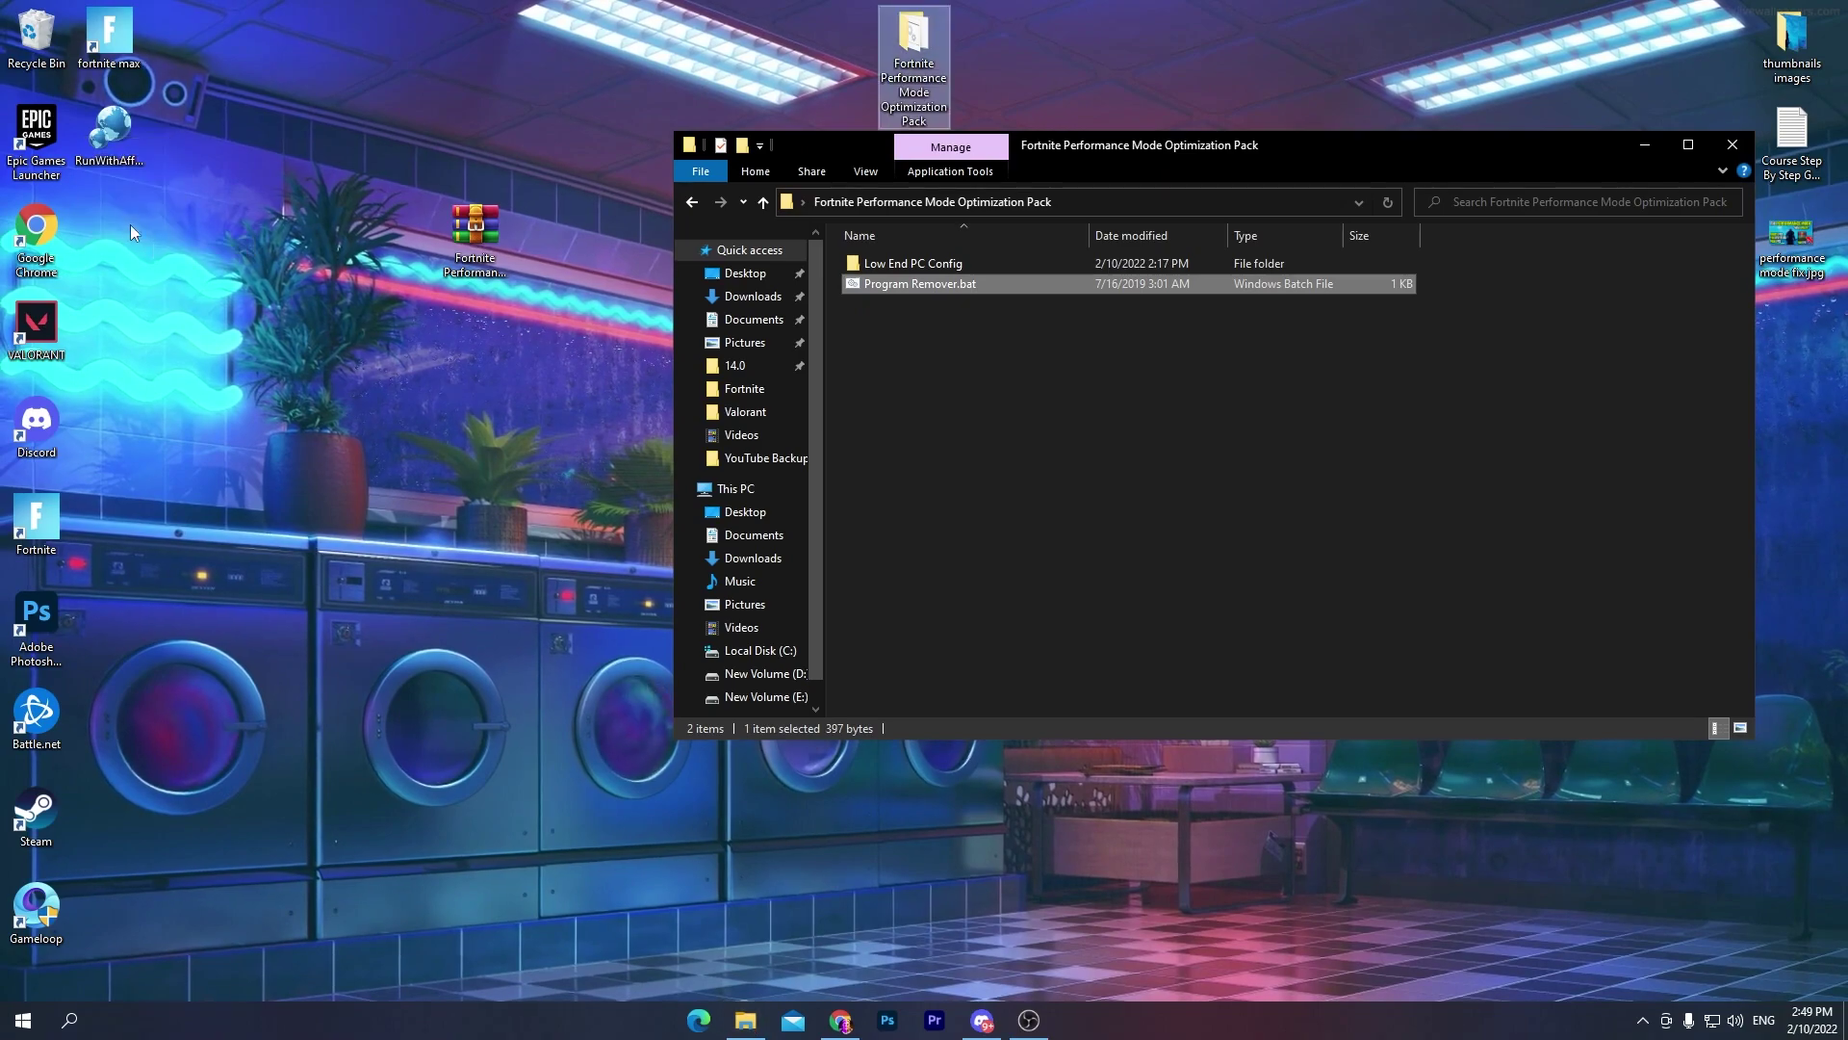
pyautogui.click(1732, 146)
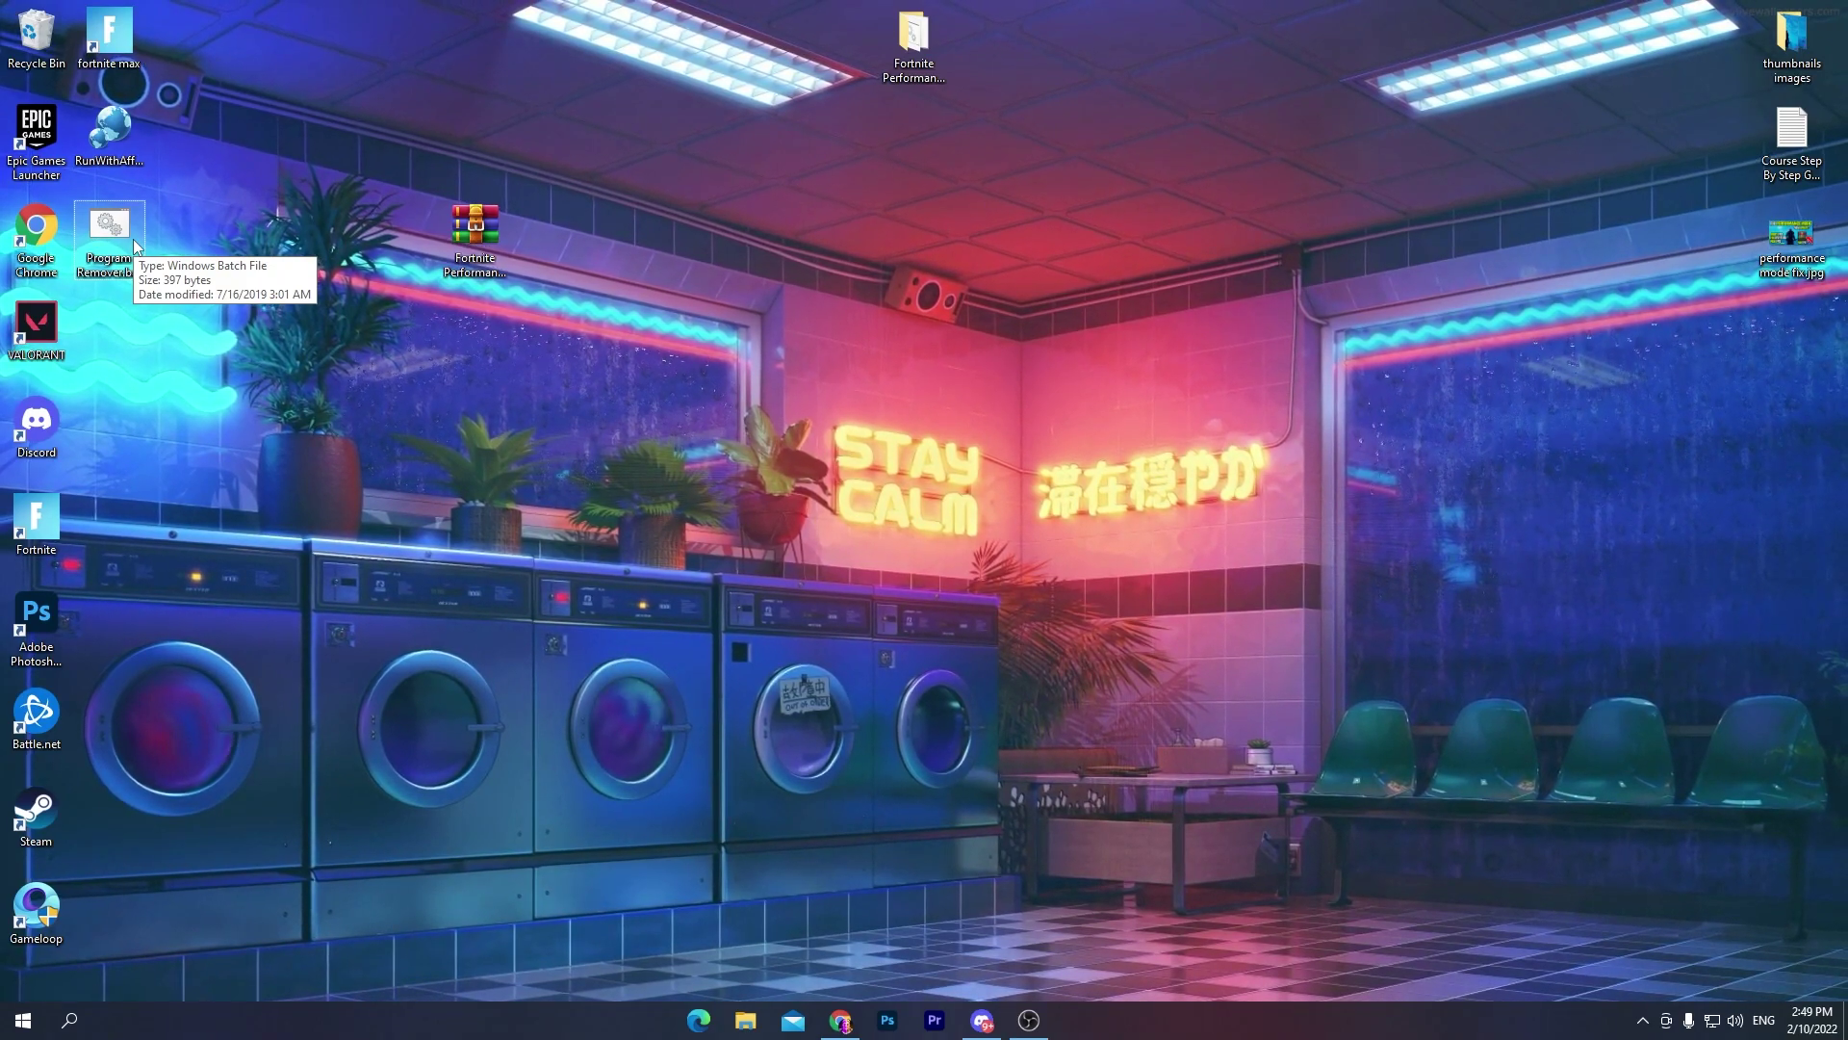
pyautogui.moveTo(95, 235)
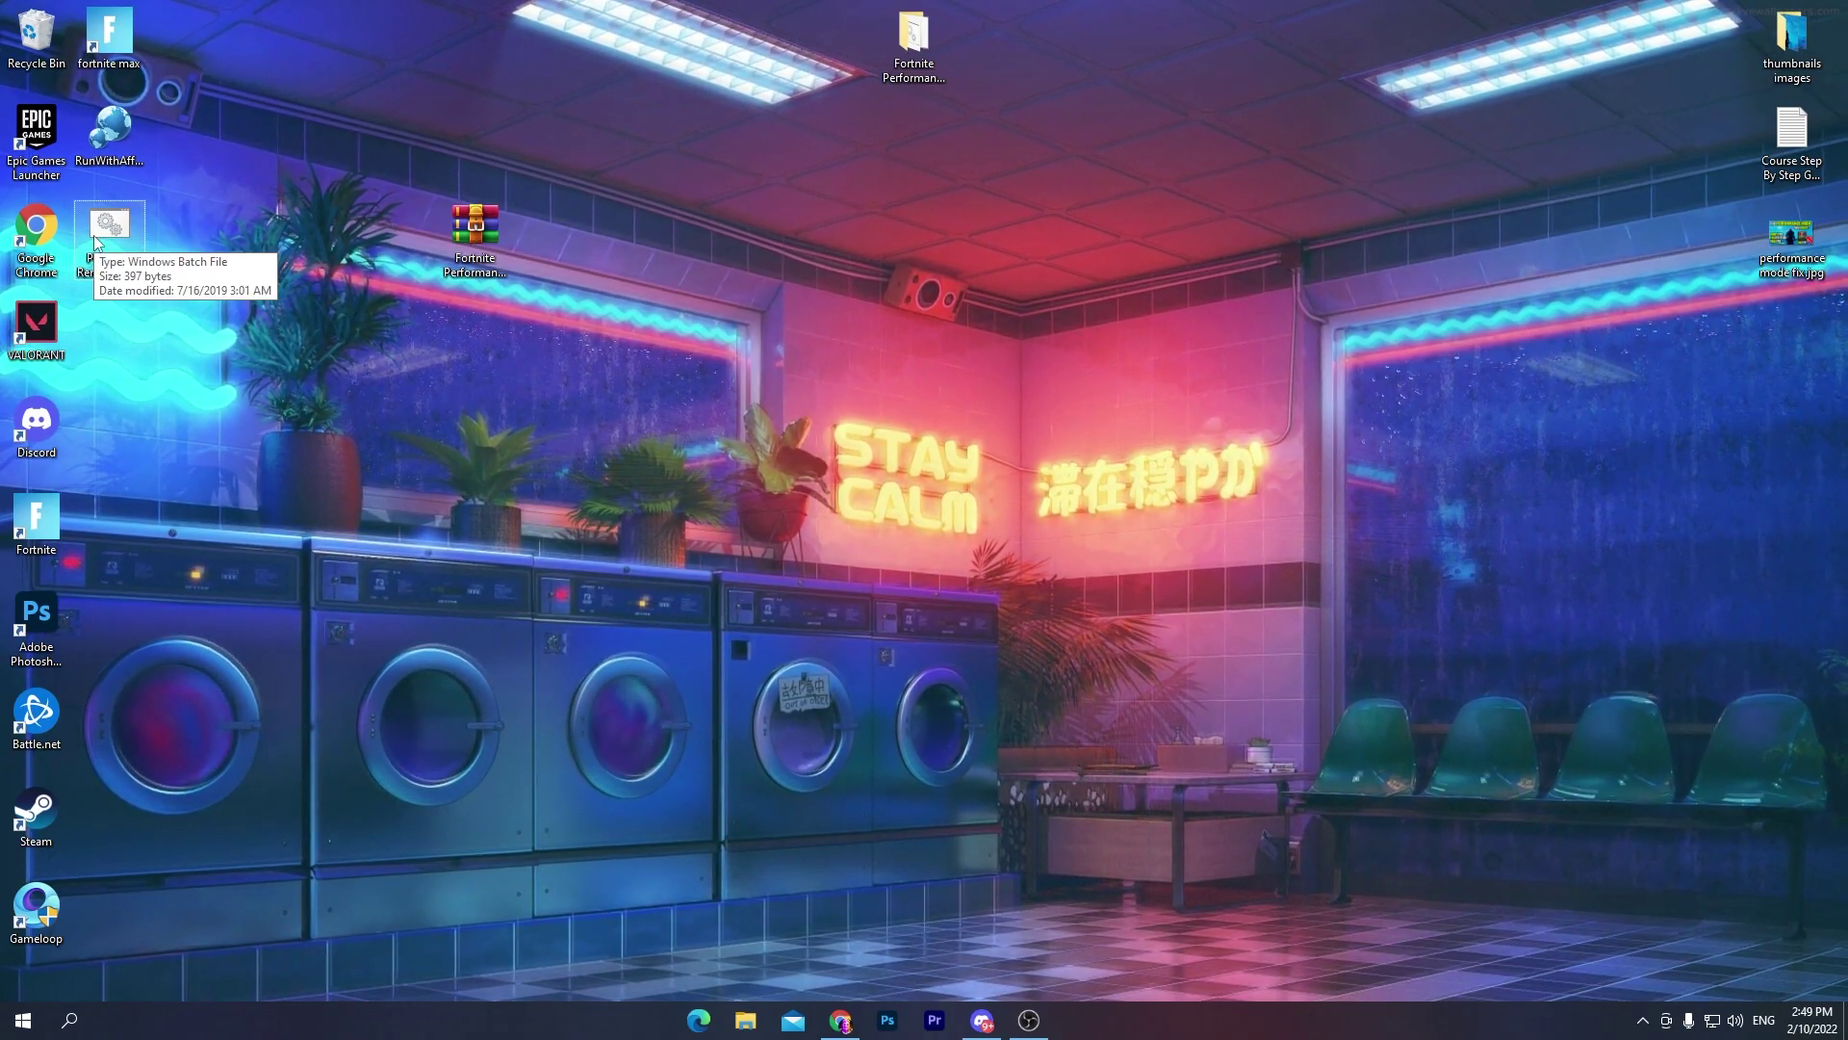